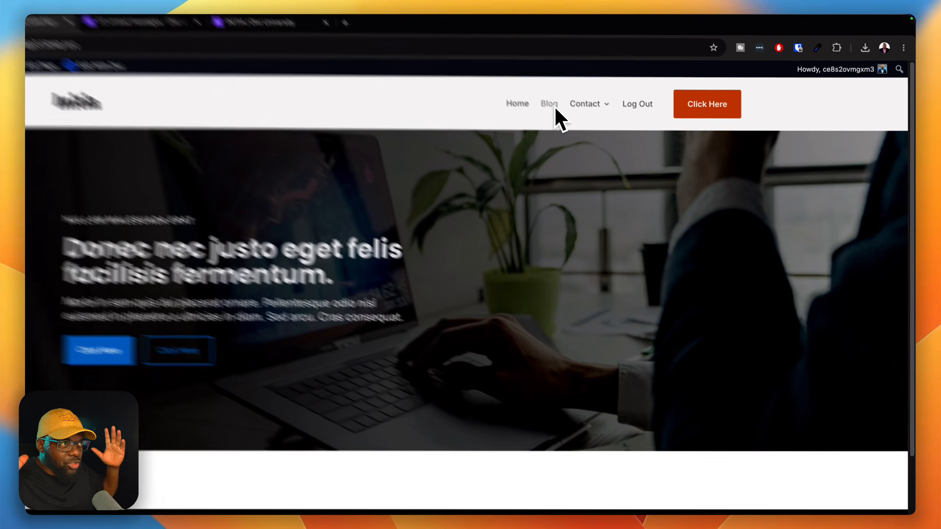
Open the site's Blog page and enter "lorem" in its search field without submitting the search
left_click(535, 112)
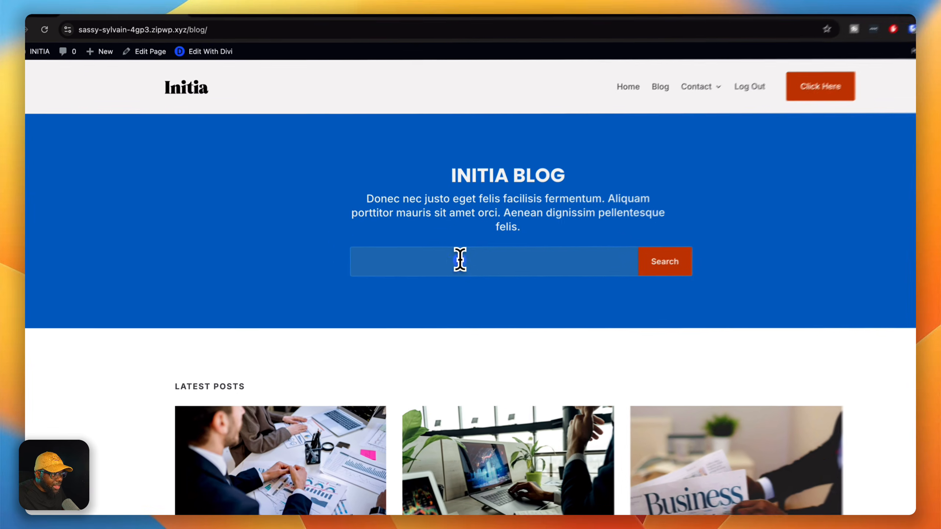
left_click(459, 259)
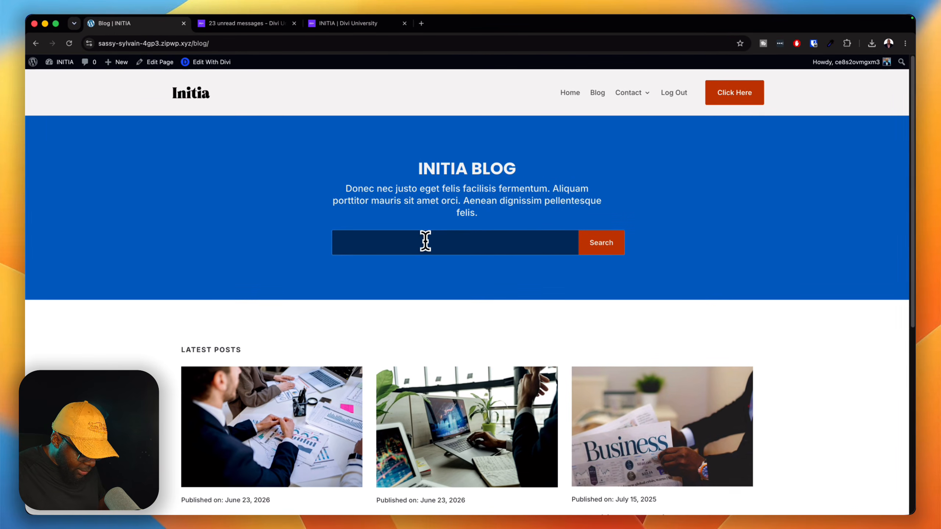
type("lorem")
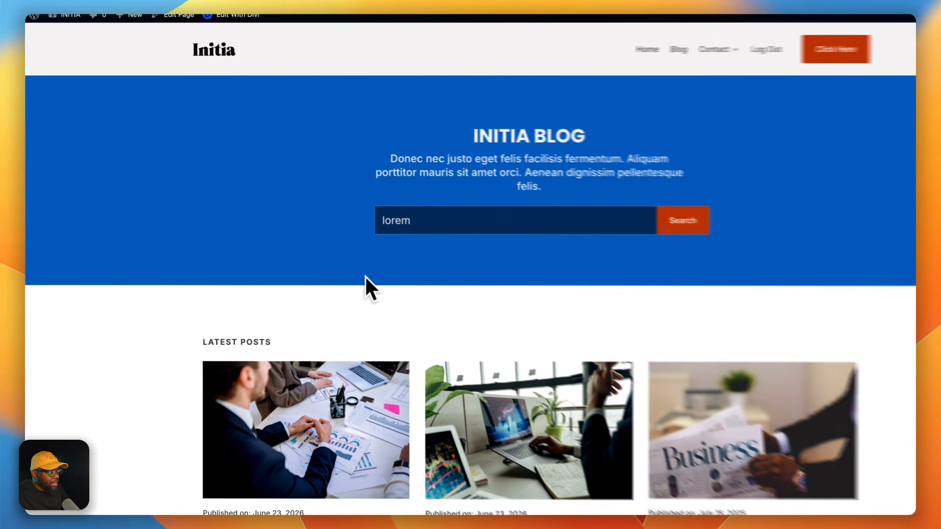
left_click(323, 289)
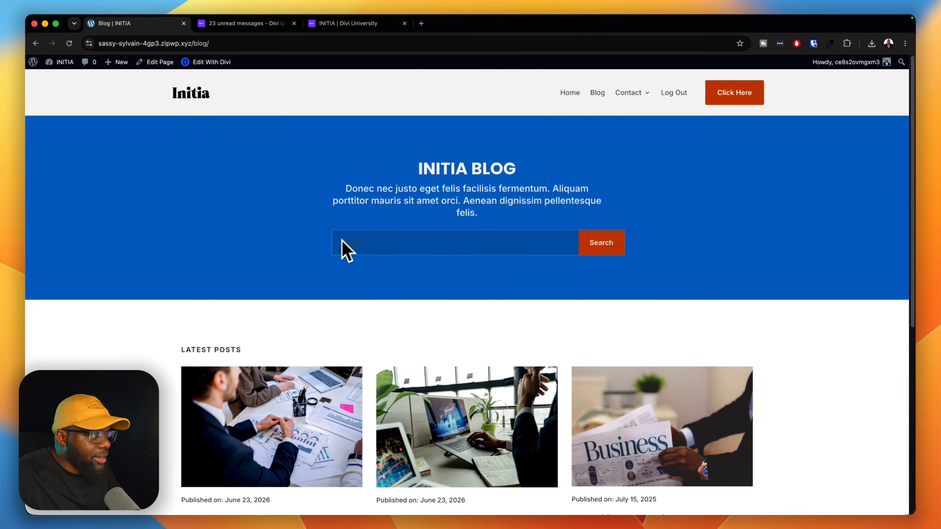
Open the full blog post "Pellentesque odio nisi" and review its layout from the title to the newsletter sign-up form
scroll(289, 265, "down", 7)
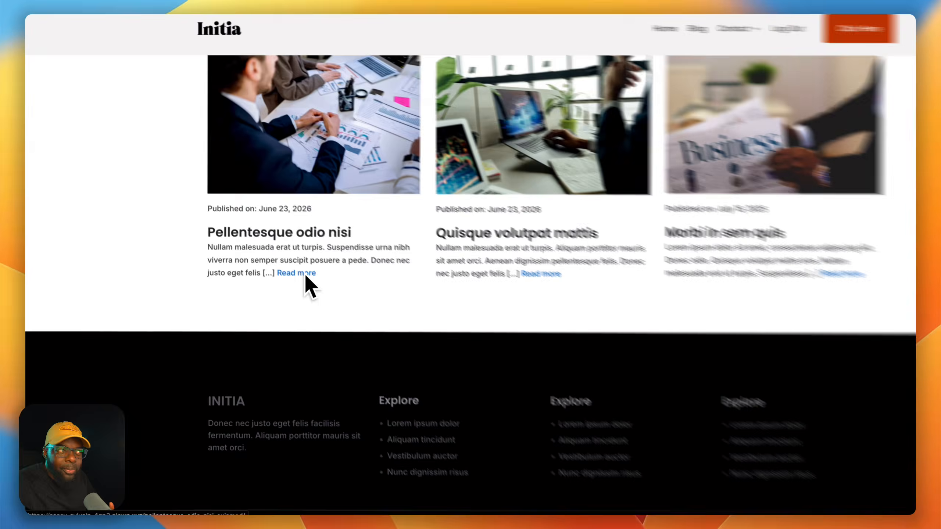
left_click(304, 274)
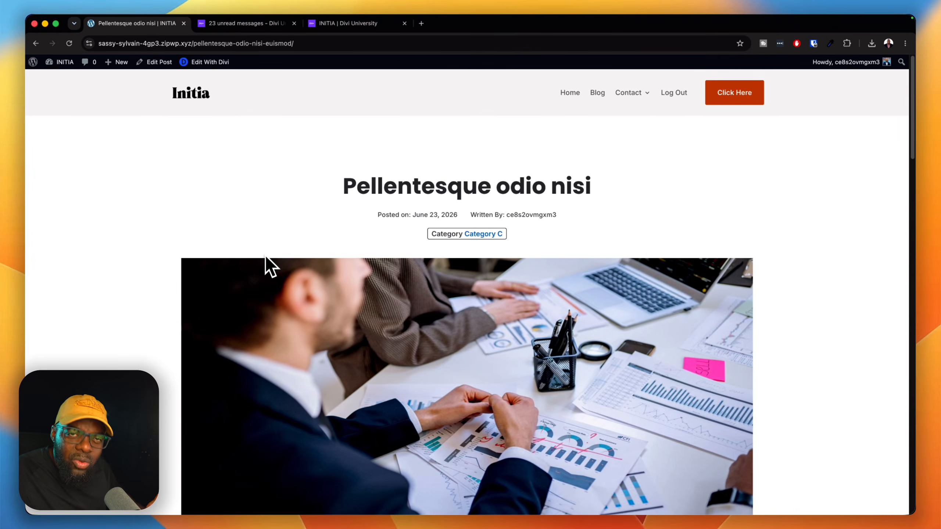
scroll(303, 265, "down", 6)
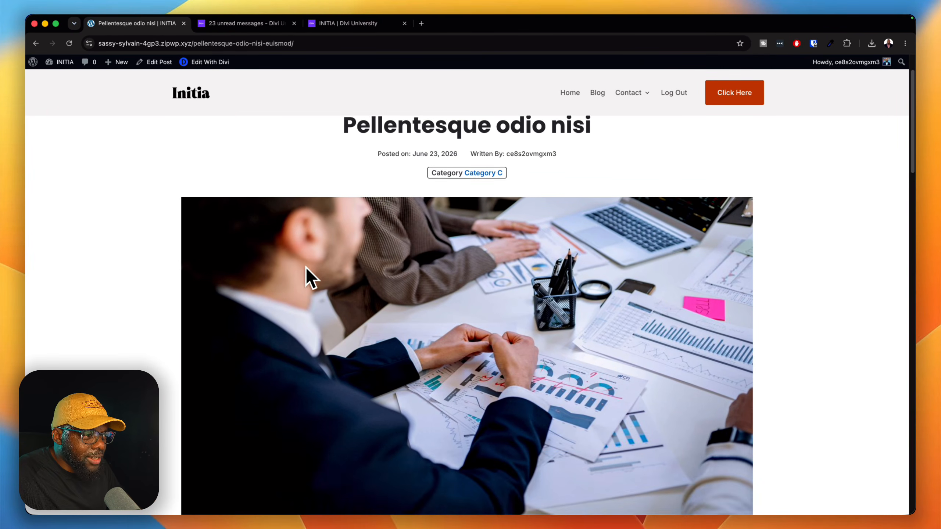
scroll(306, 267, "down", 2)
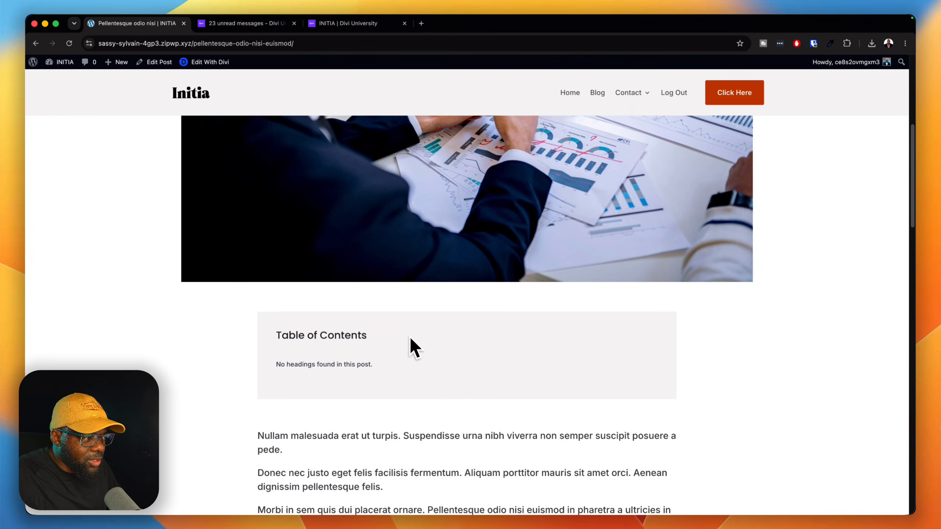
scroll(407, 337, "down", 2)
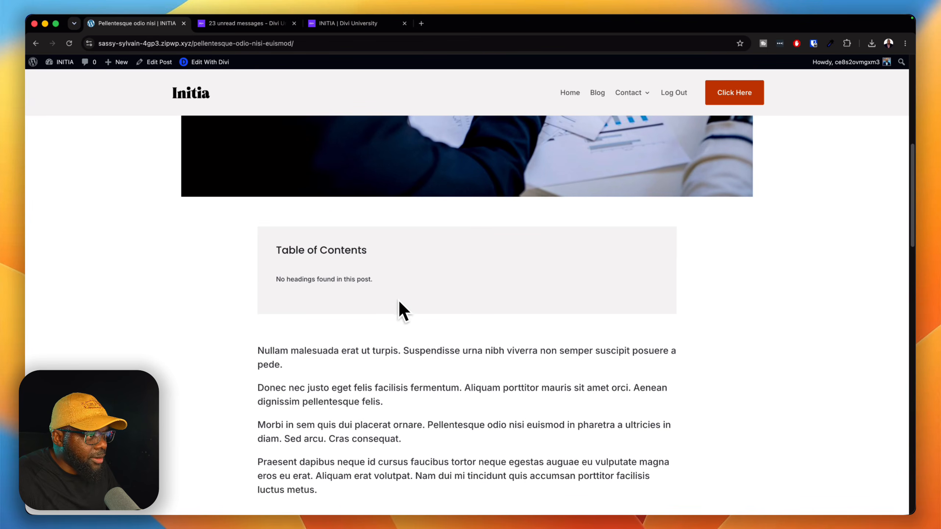
scroll(398, 310, "down", 6)
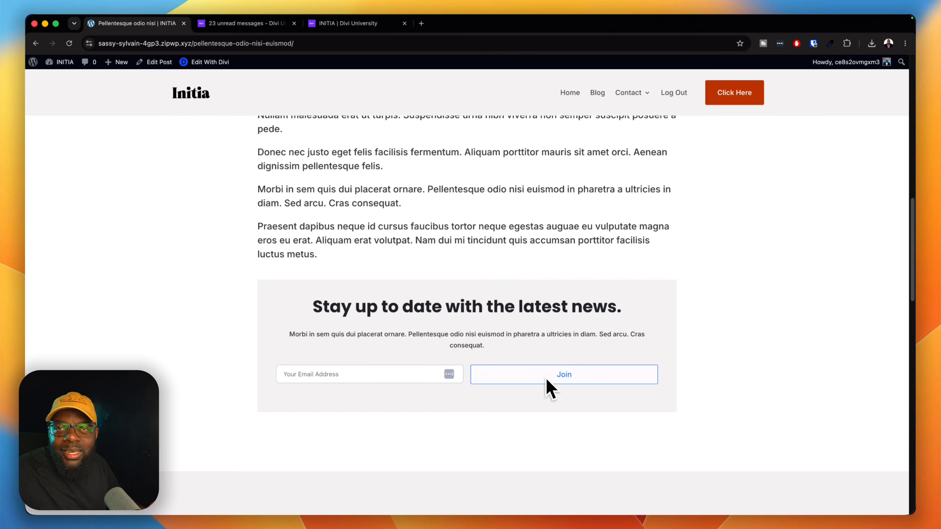
scroll(503, 304, "up", 16)
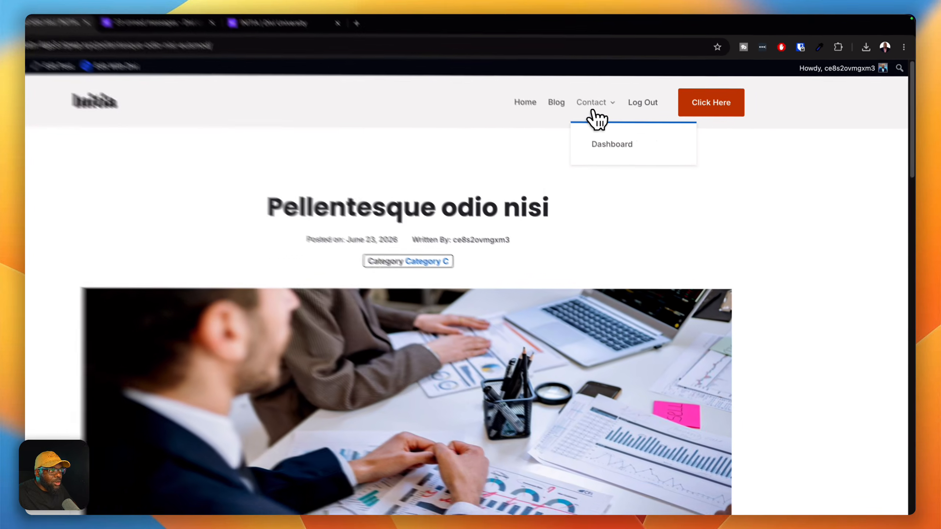
Open the Contact page and review its Email Us form and Visit Us details
left_click(592, 107)
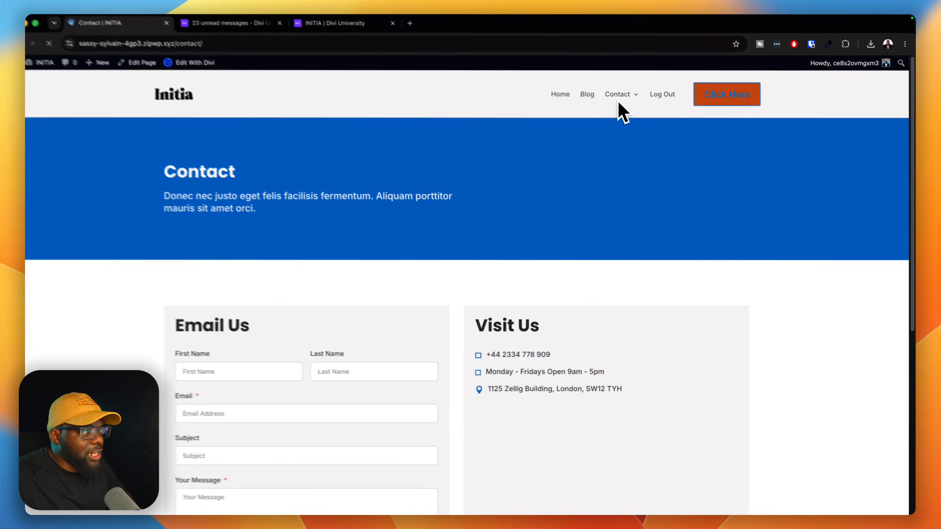
scroll(737, 289, "down", 5)
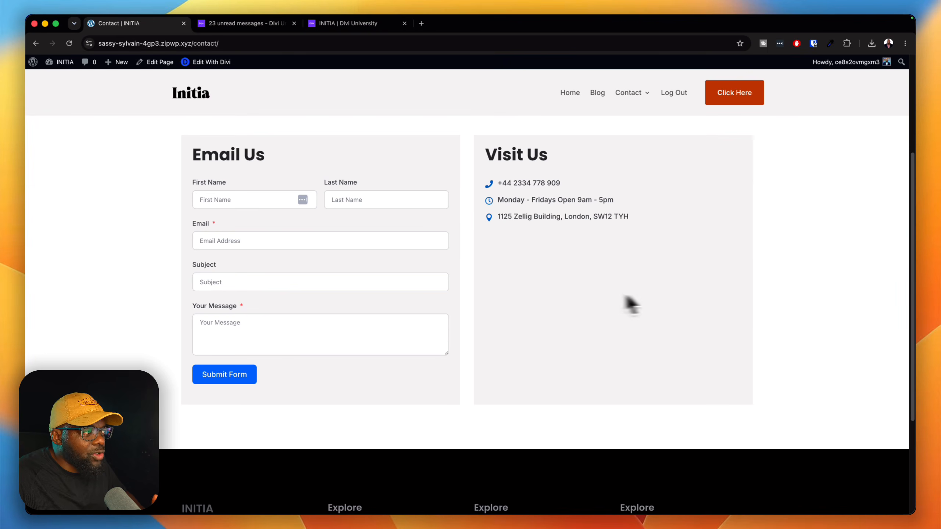
scroll(642, 291, "up", 4)
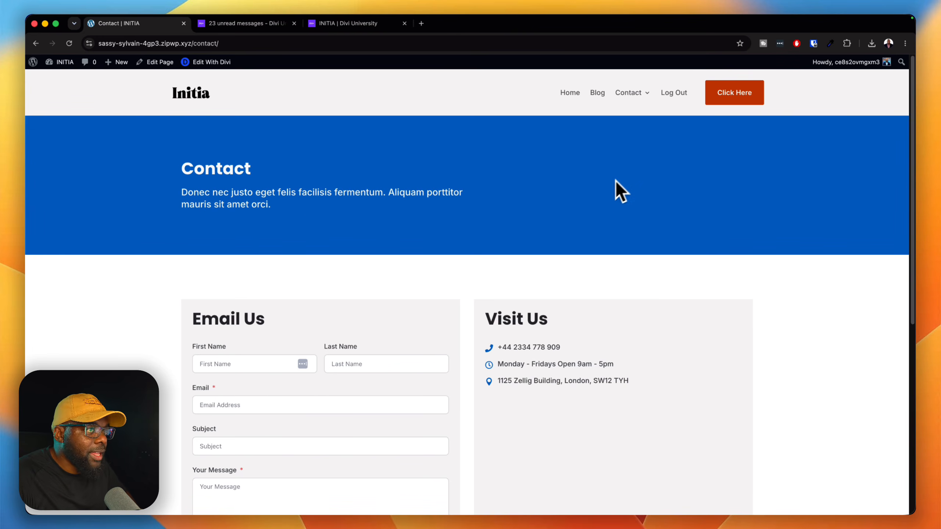
Open the site's front-end Dashboard page and continue from there to the WordPress admin dashboard
mouse_move(636, 102)
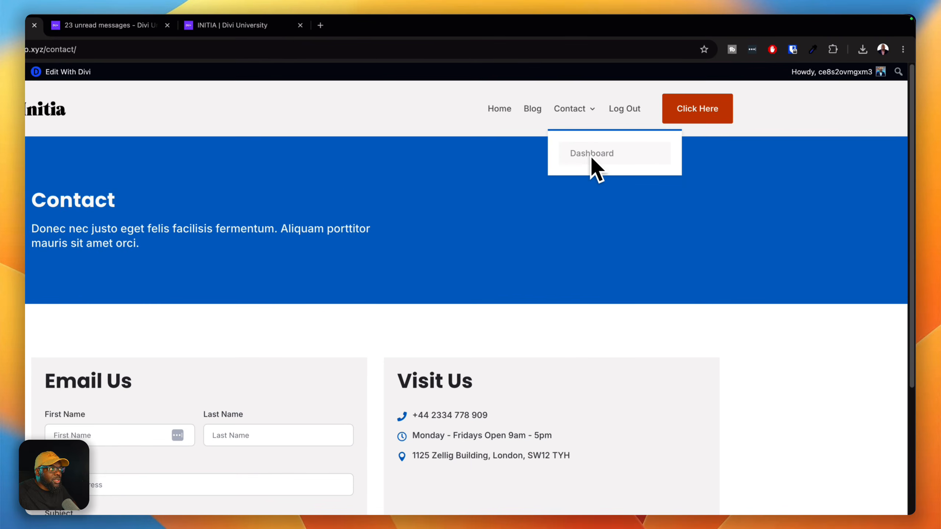
left_click(590, 154)
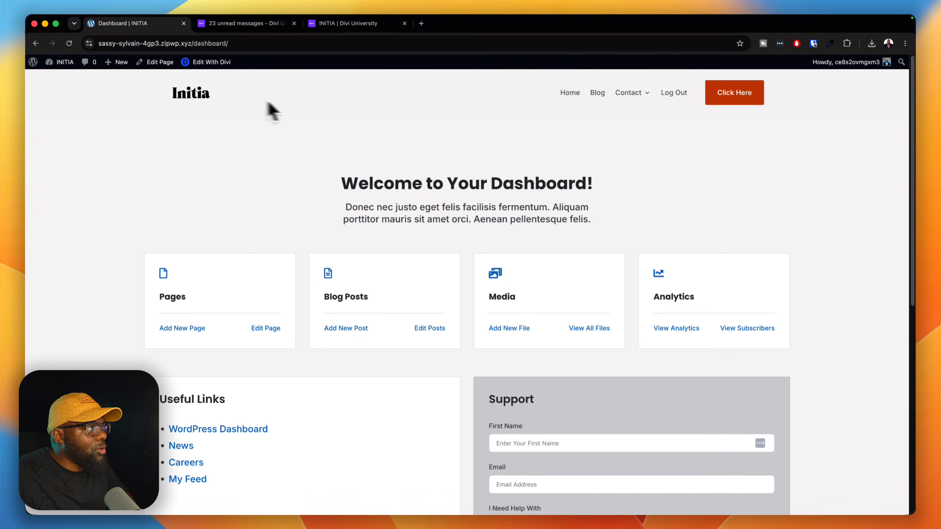
mouse_move(62, 62)
left_click(61, 79)
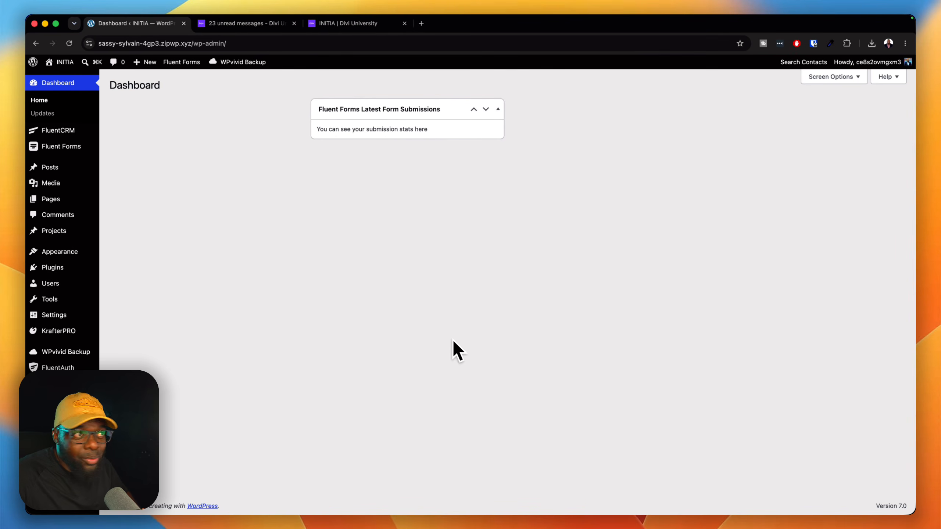
Show the Site Health Status, At a Glance, and WordPress Events and News boxes on the admin dashboard
left_click(833, 76)
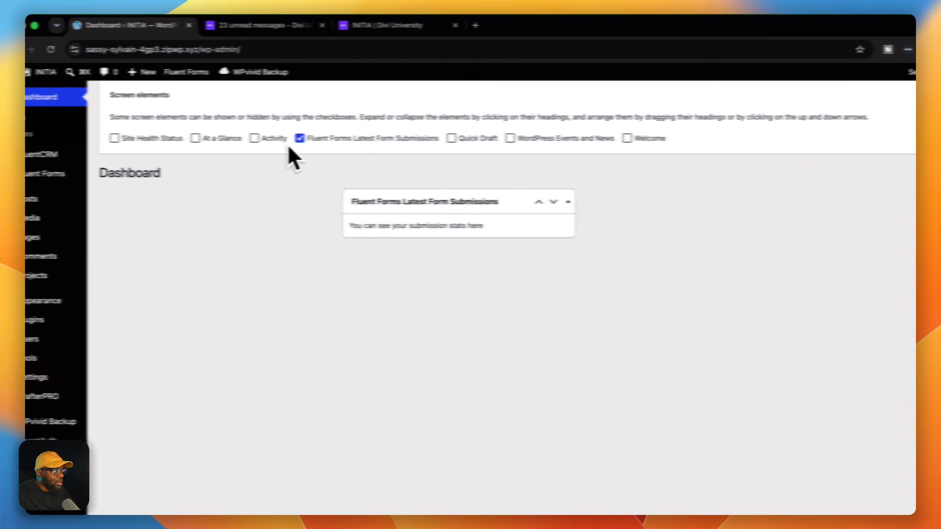
left_click(142, 138)
left_click(223, 138)
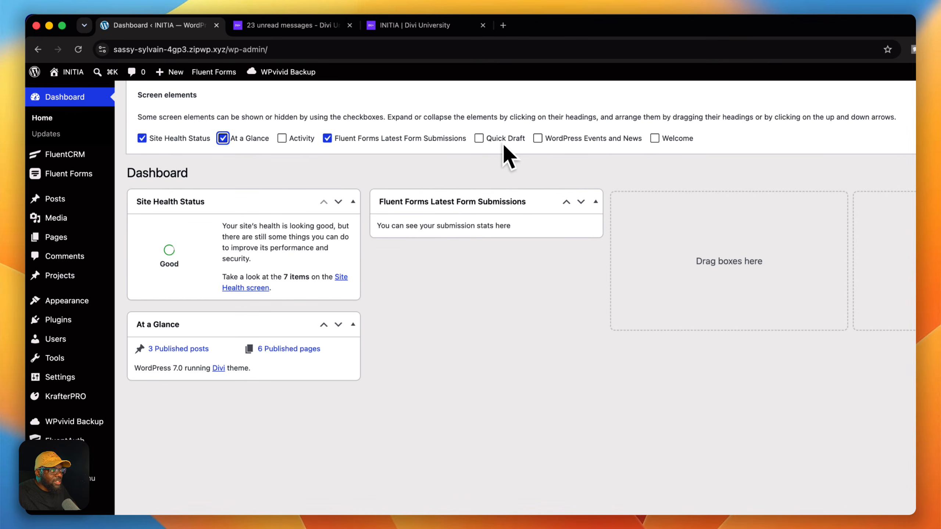
left_click(538, 138)
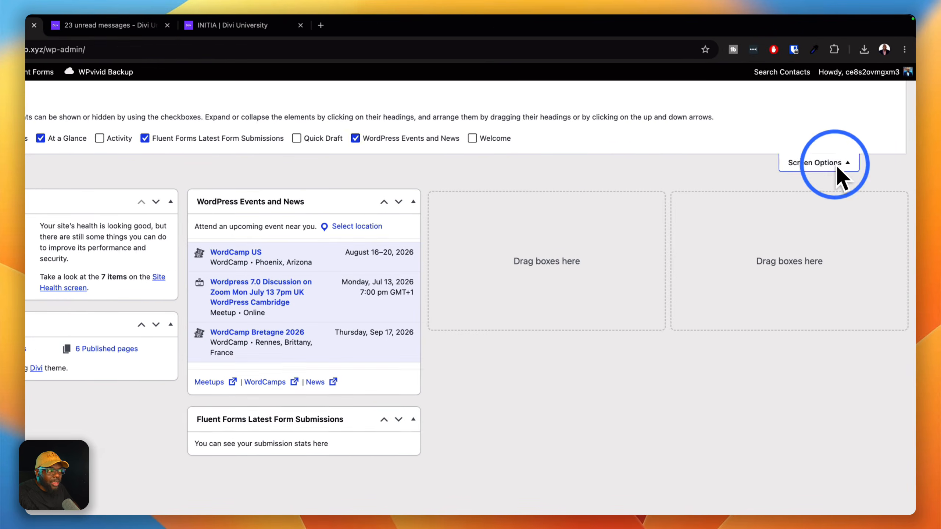
left_click(836, 165)
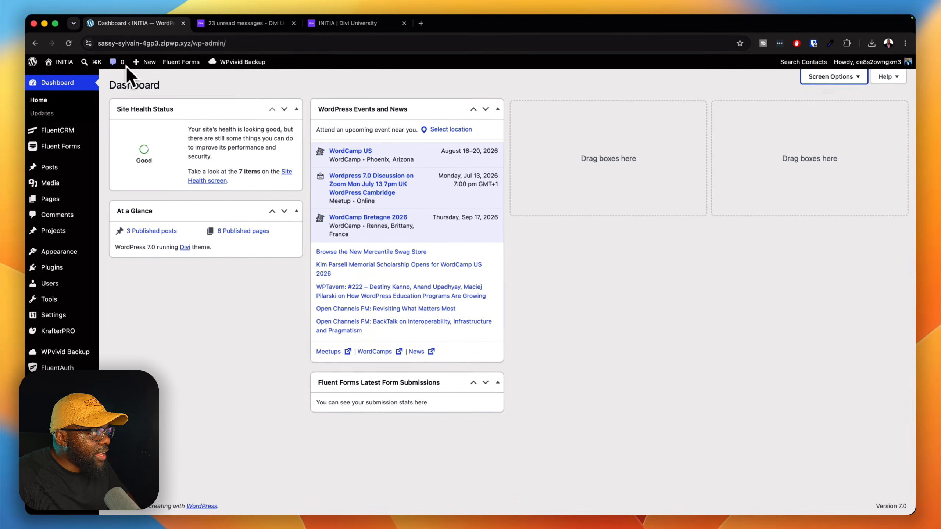
Return to the front-end Dashboard page and review its shortcut cards, Useful Links and Support form
left_click(32, 43)
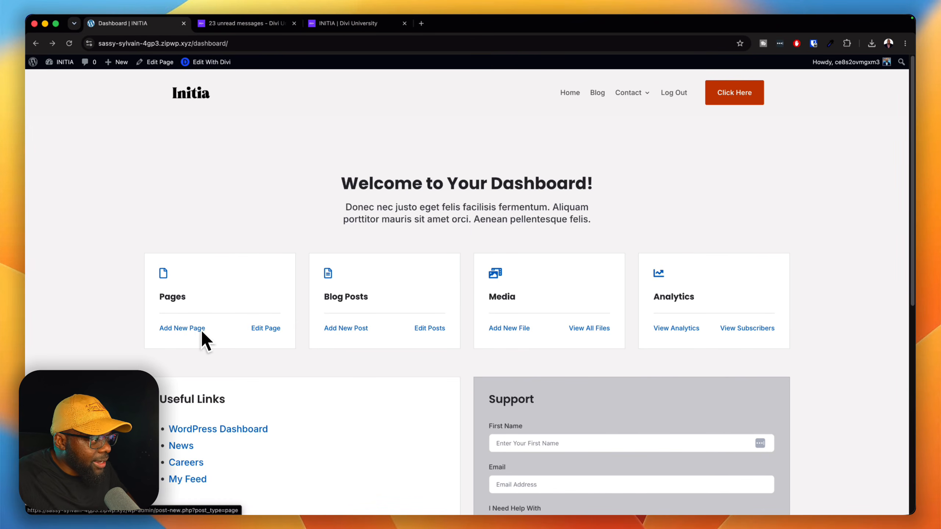
scroll(360, 387, "down", 8)
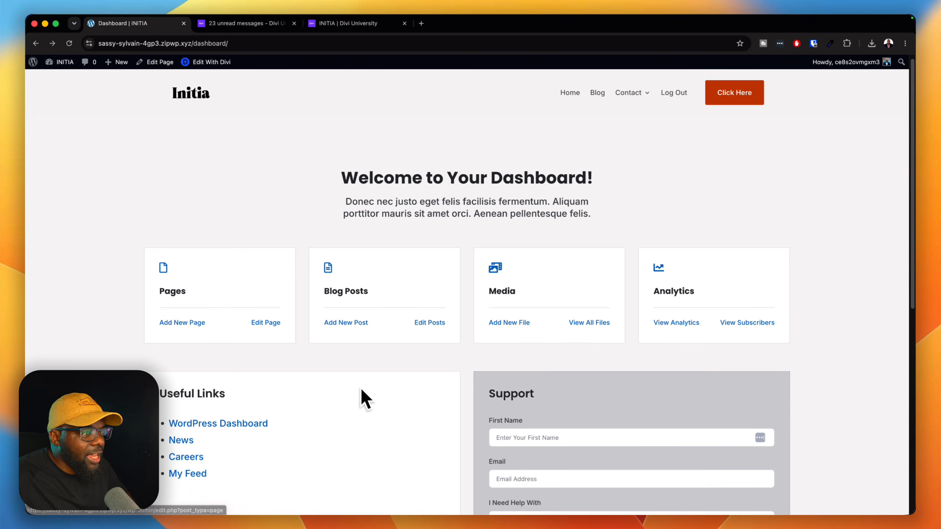
scroll(370, 393, "up", 6)
scroll(369, 399, "down", 2)
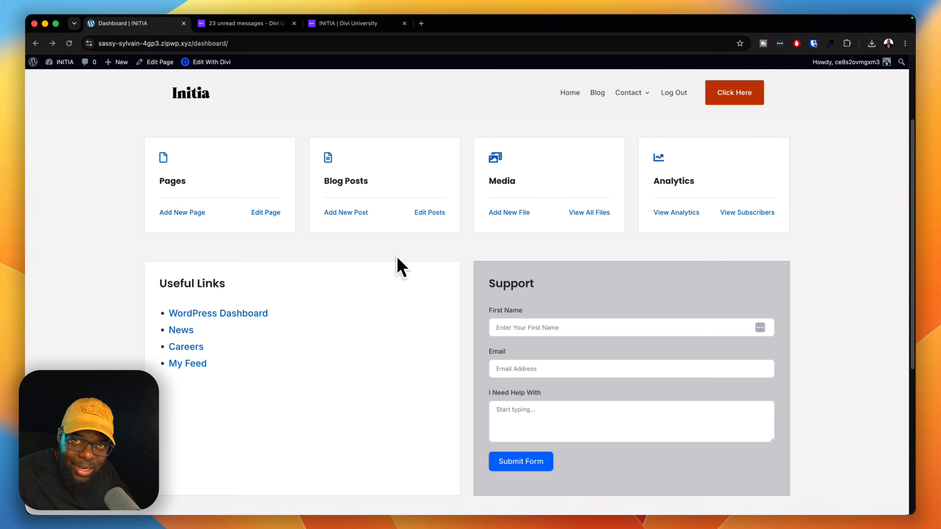
scroll(420, 266, "up", 3)
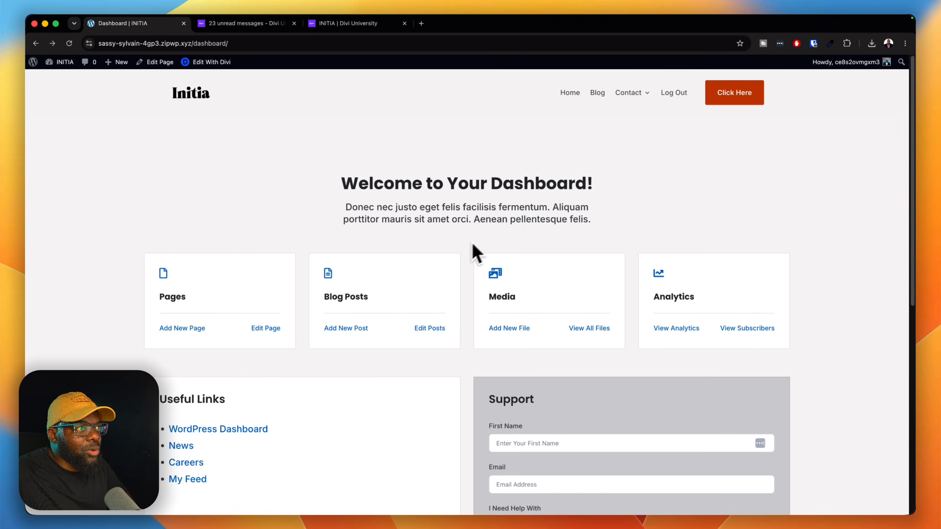
Open the Home page for editing with Divi and show the hero section's background image settings
left_click(575, 96)
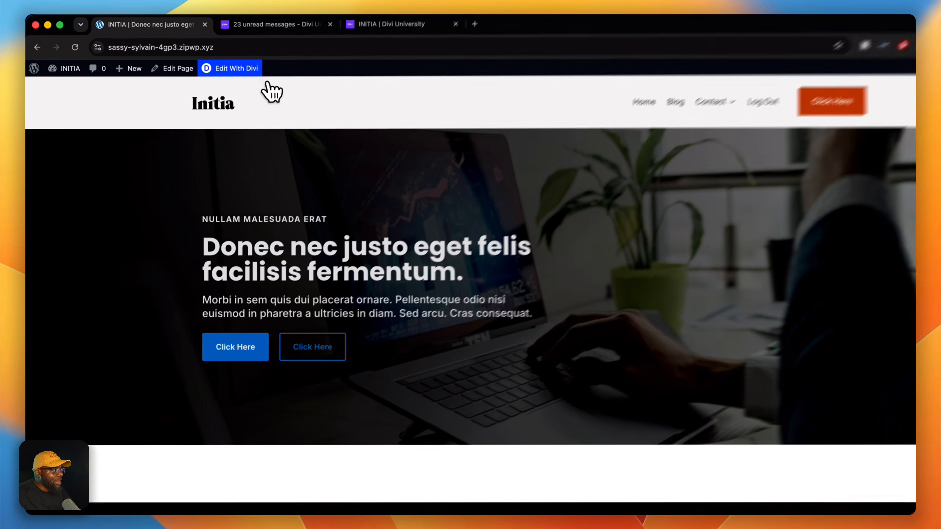
left_click(227, 65)
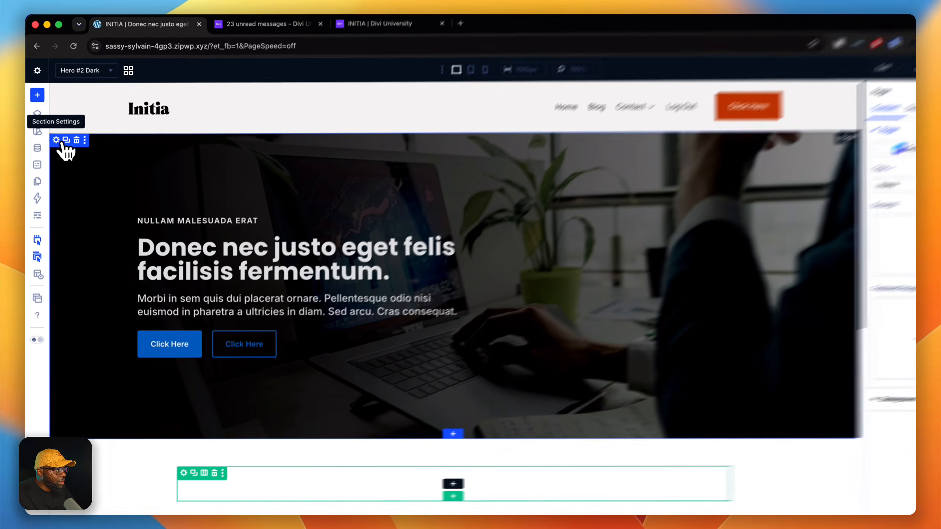
left_click(53, 129)
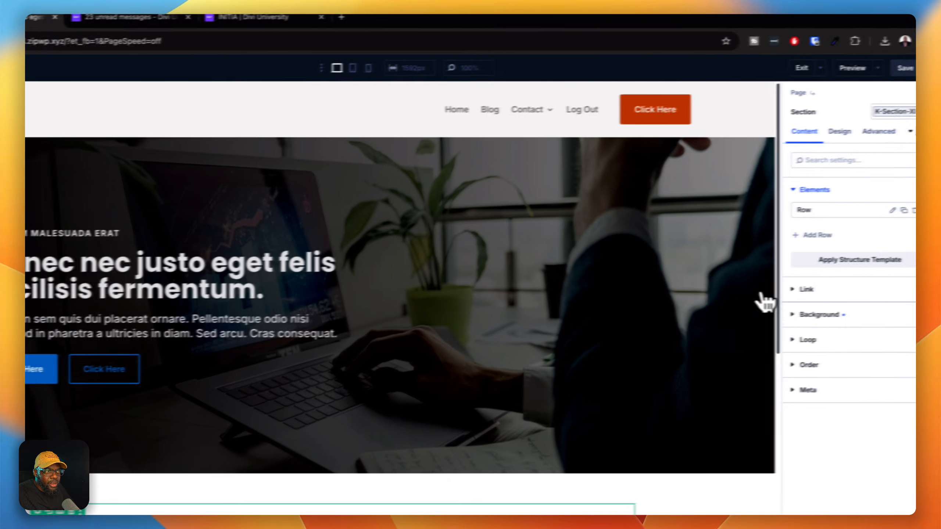
left_click(860, 313)
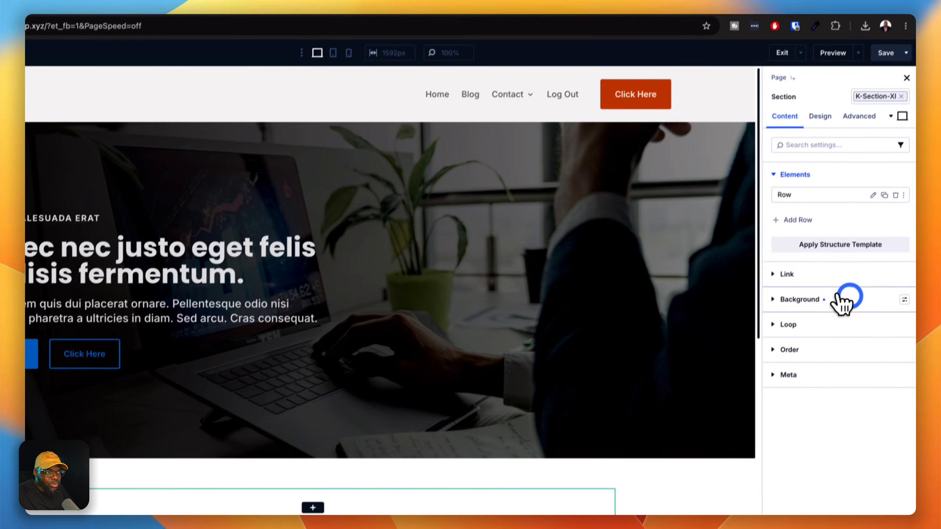
left_click(845, 275)
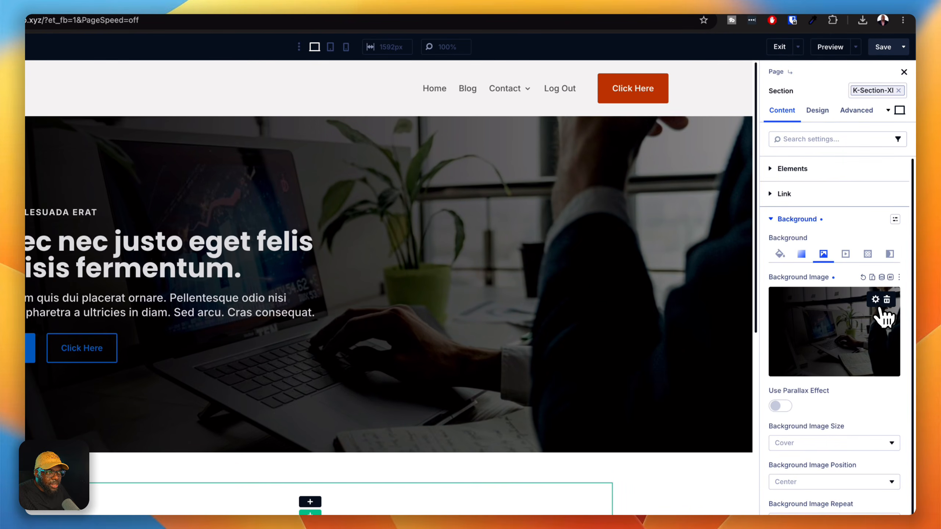
Replace the hero section's background image by uploading pexels-arda-kaykisiz-672105204-19879759.jpg from Downloads
left_click(886, 299)
left_click(868, 330)
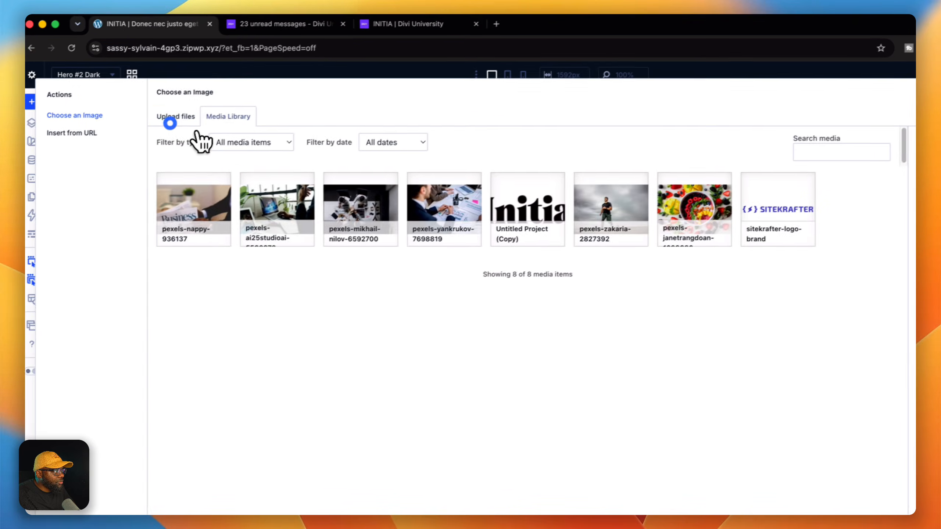
left_click(170, 122)
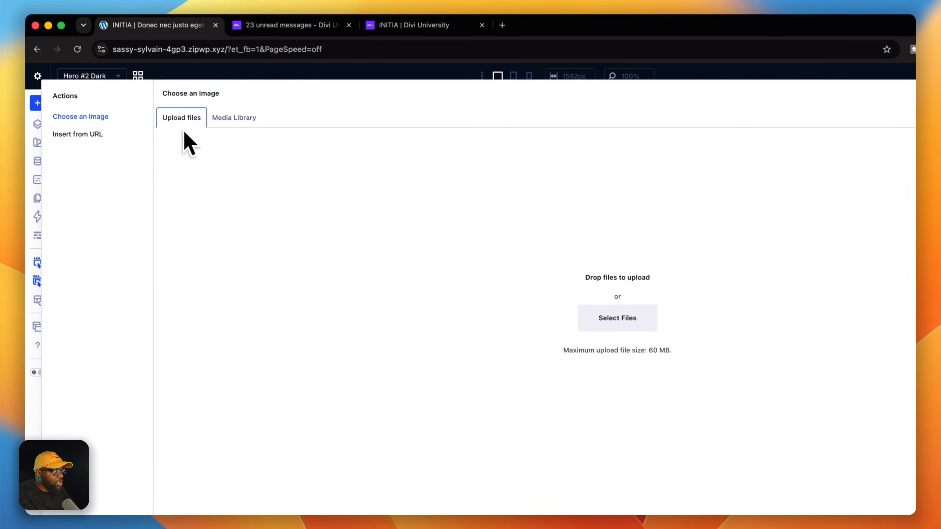
left_click(591, 319)
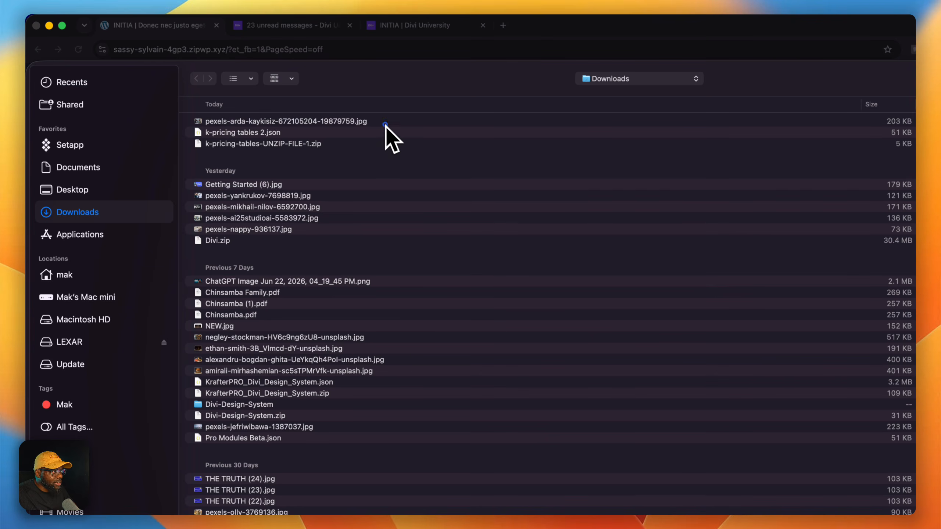
double_click(385, 125)
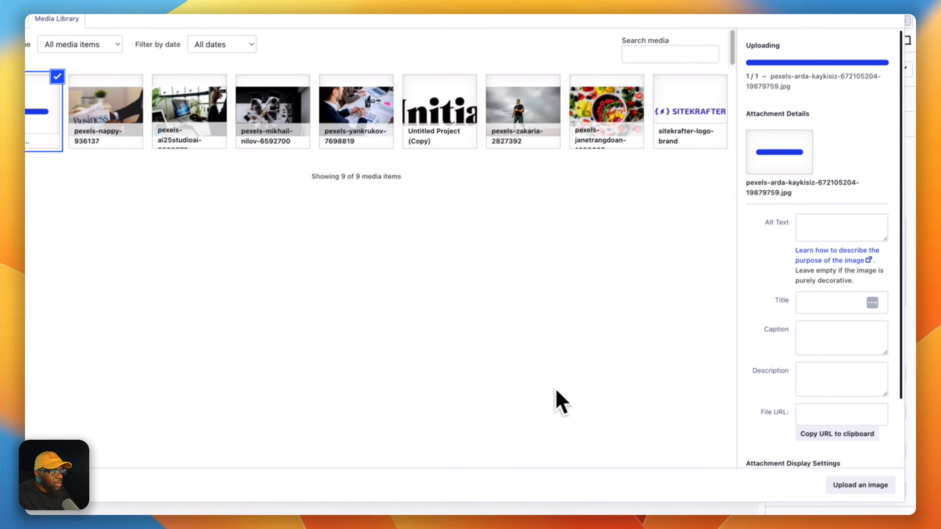
left_click(853, 481)
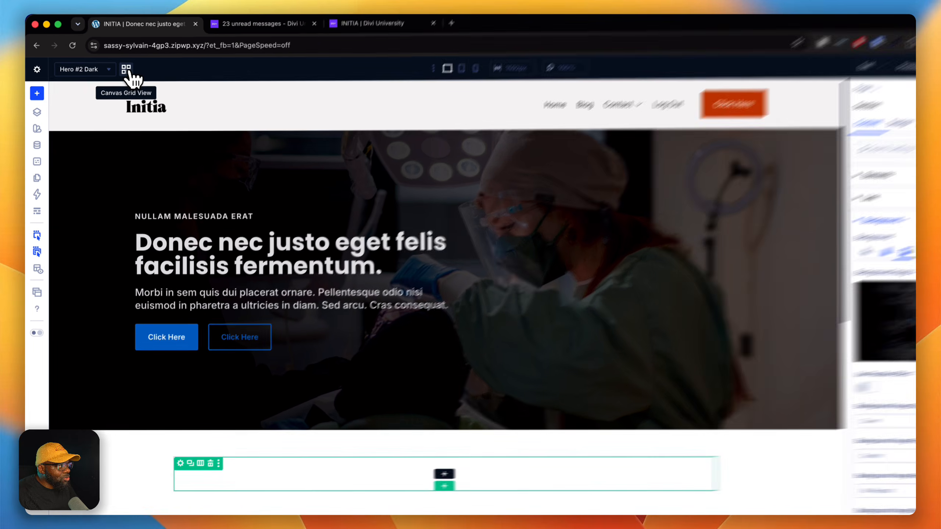
Open the Main Muted canvas and replace its newspaper image with pexels-arda-kaykisiz-672105204-19879759.jpg from the media library
left_click(119, 65)
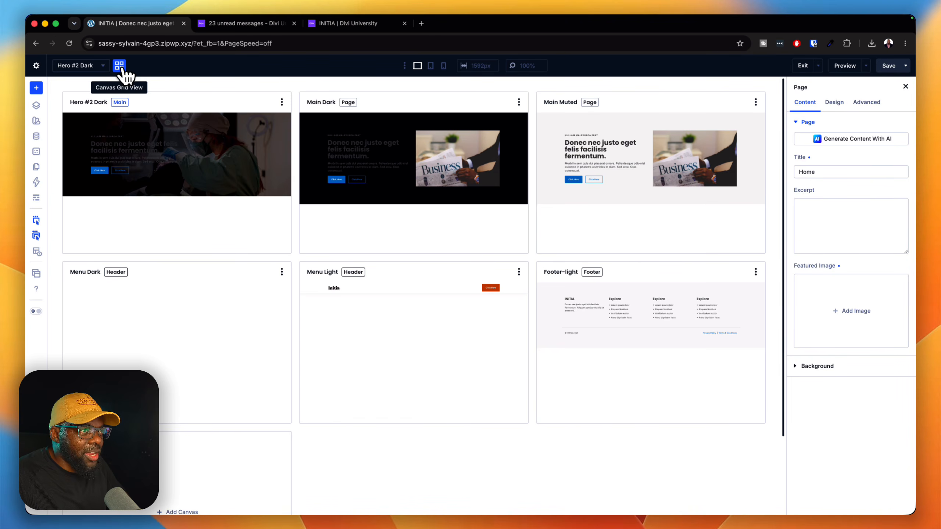
left_click(600, 179)
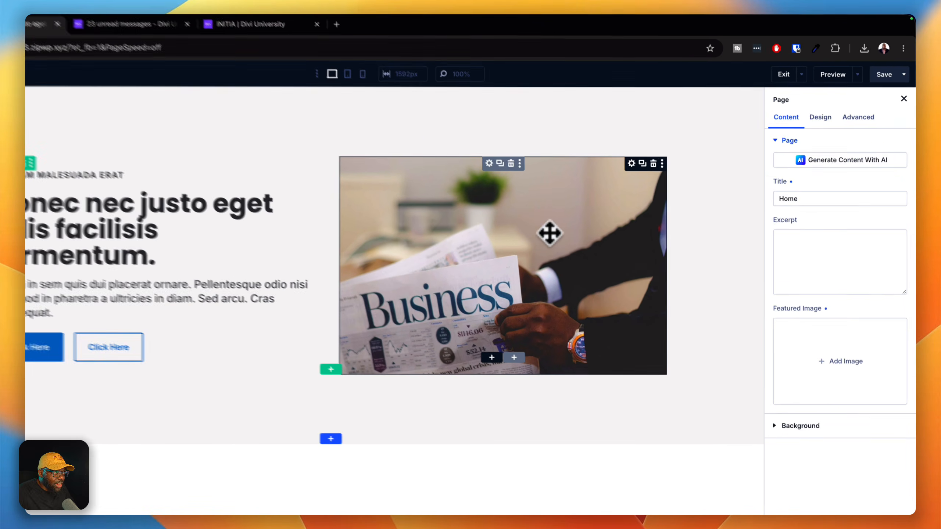
left_click(603, 202)
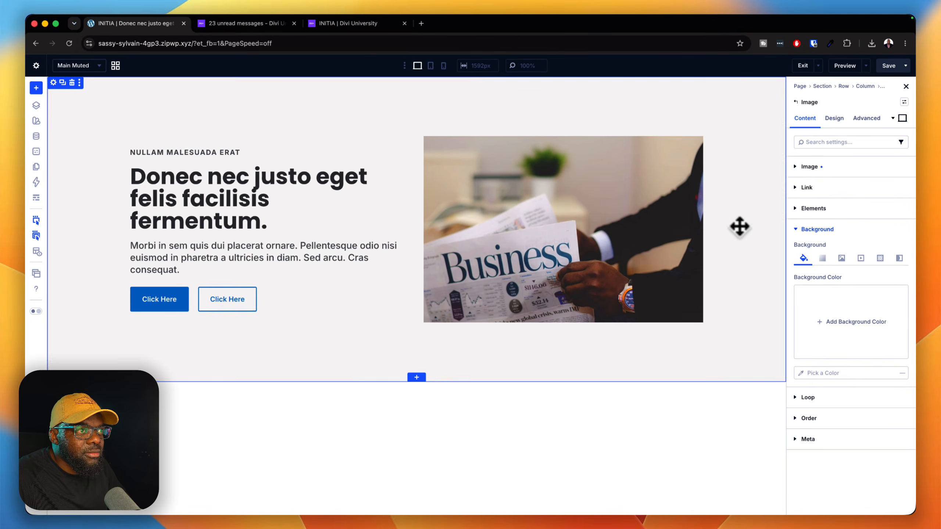
left_click(680, 198)
left_click(835, 170)
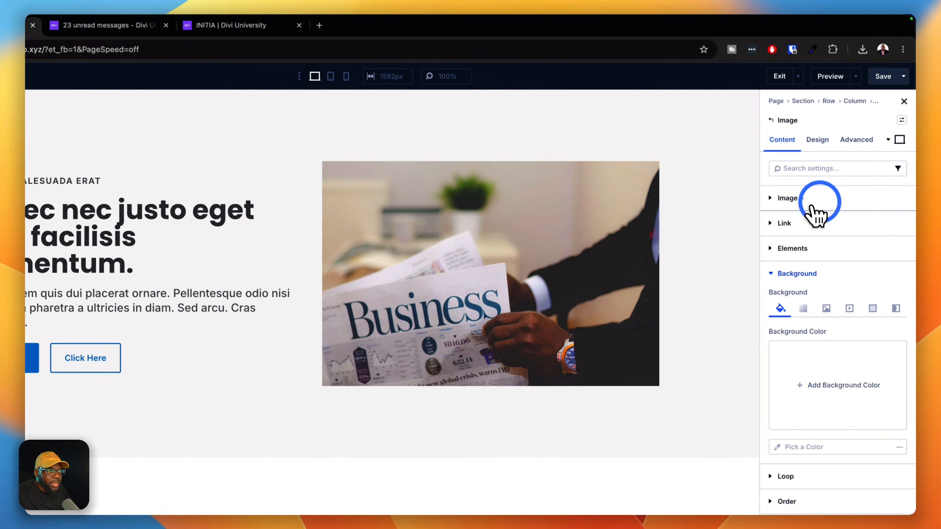
left_click(833, 279)
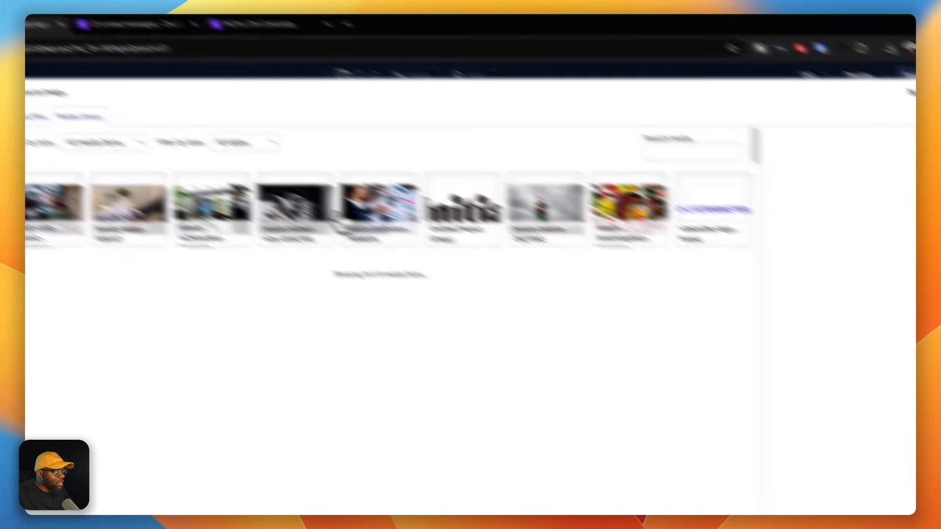
left_click(209, 167)
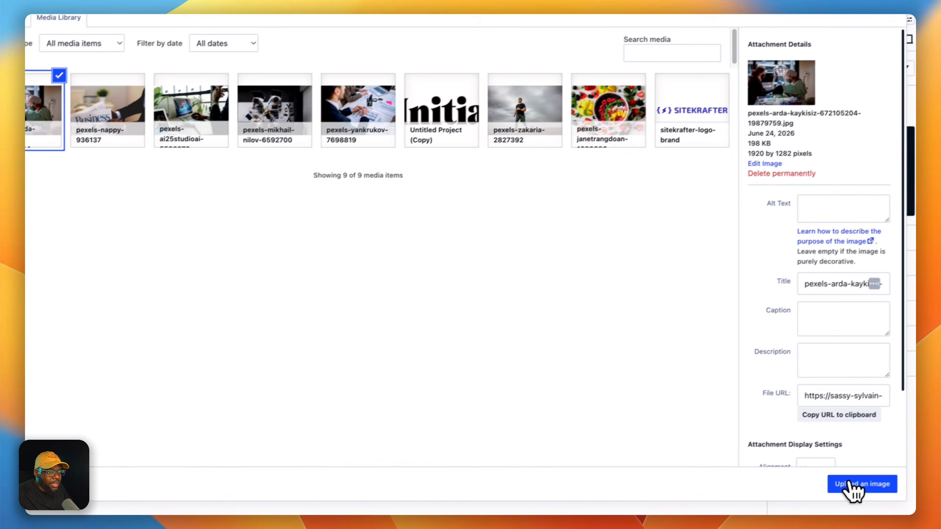
left_click(851, 486)
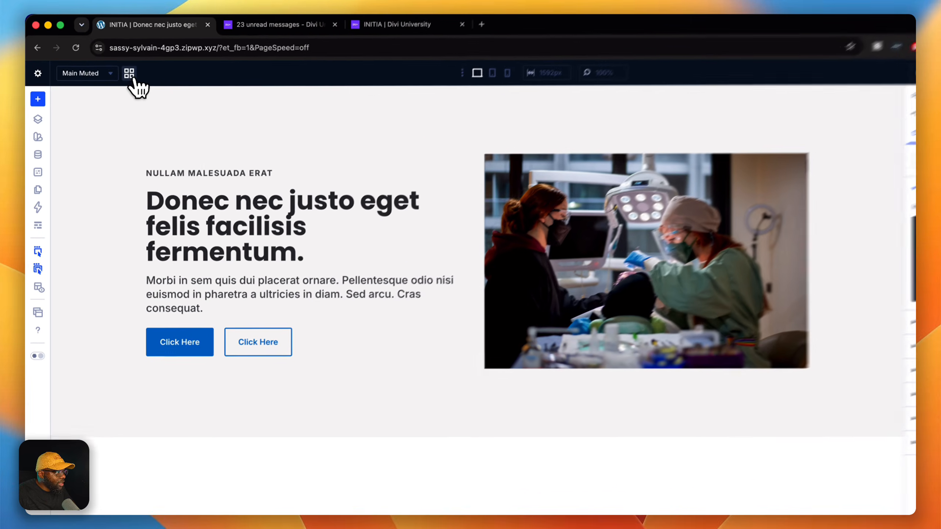
Open the Main Dark canvas, save the page and preview it on the front end
left_click(115, 65)
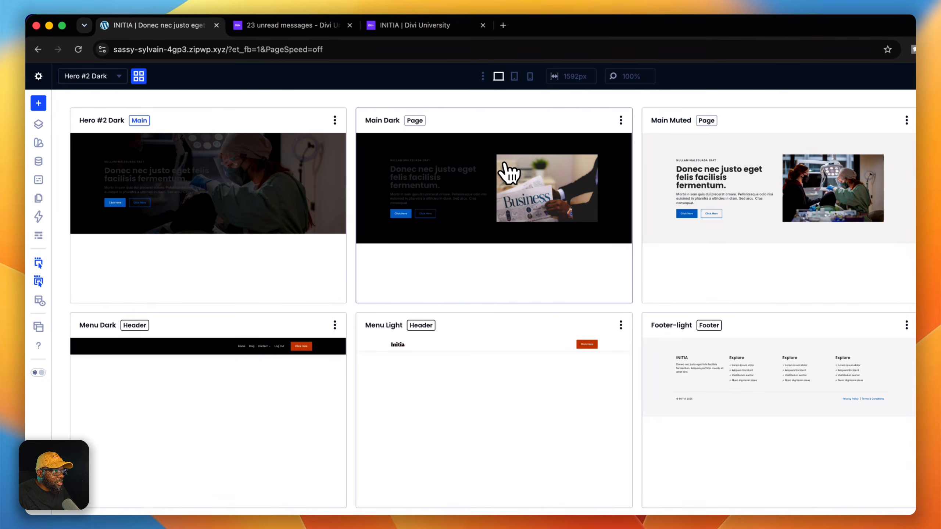
left_click(515, 158)
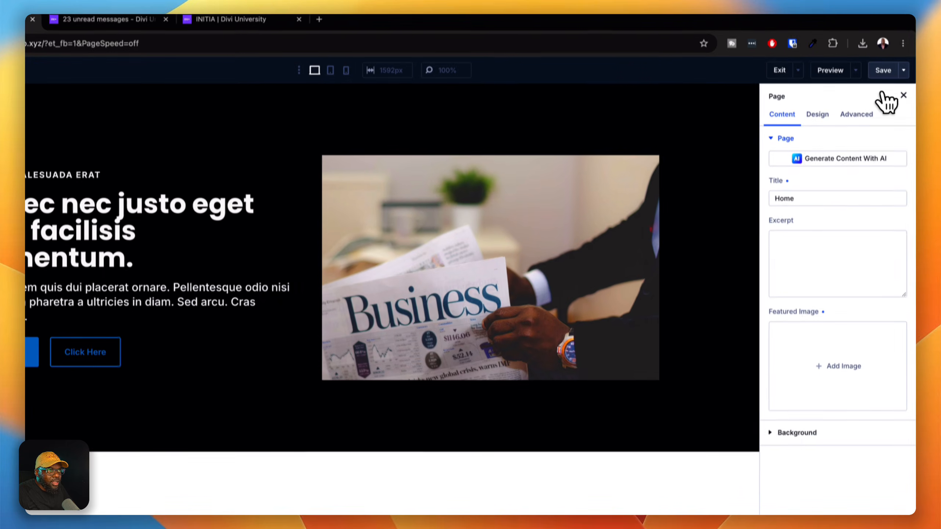
left_click(883, 71)
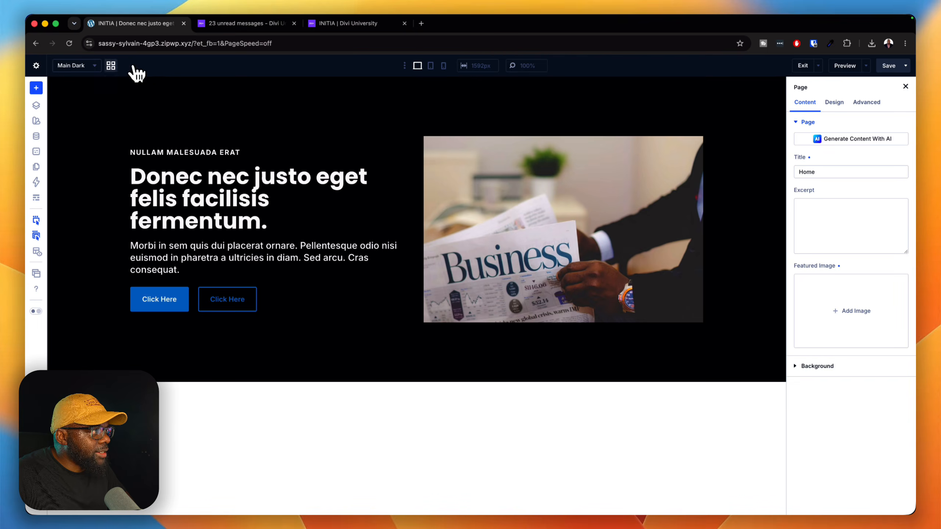
left_click(94, 66)
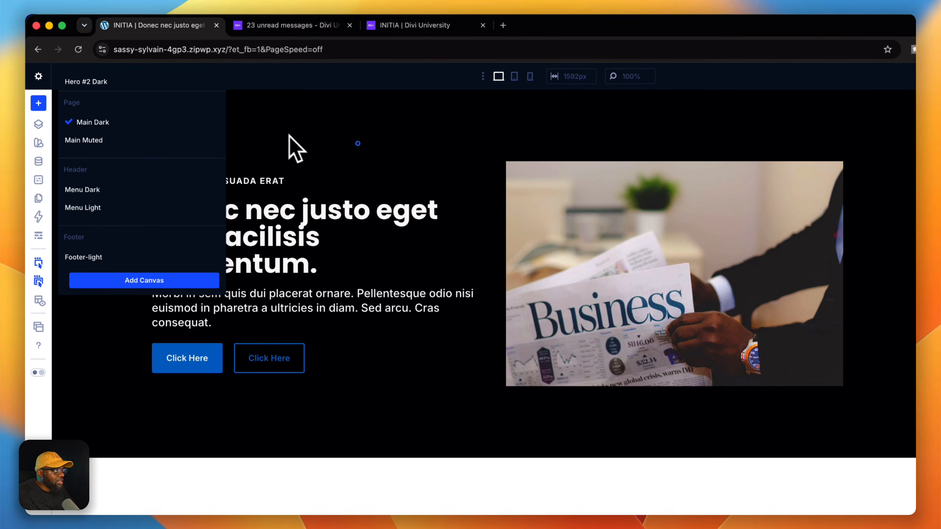
left_click(358, 143)
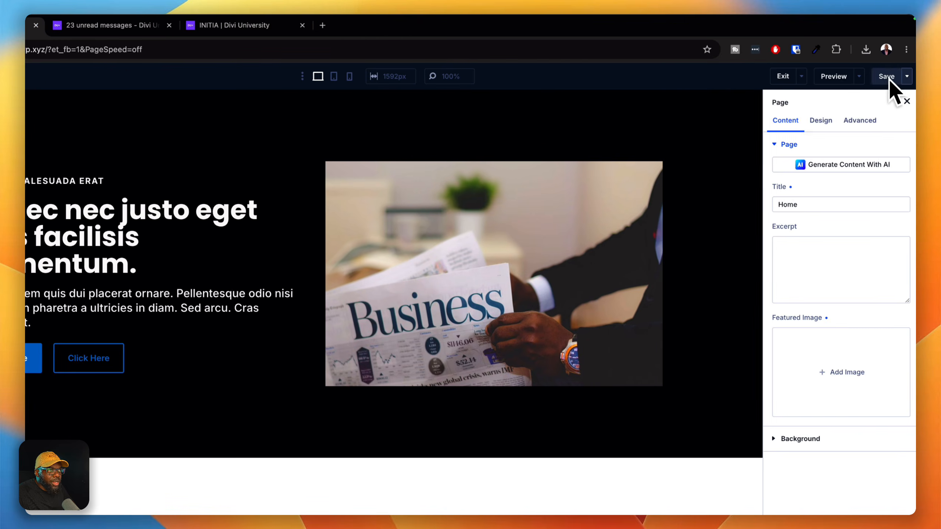
left_click(855, 77)
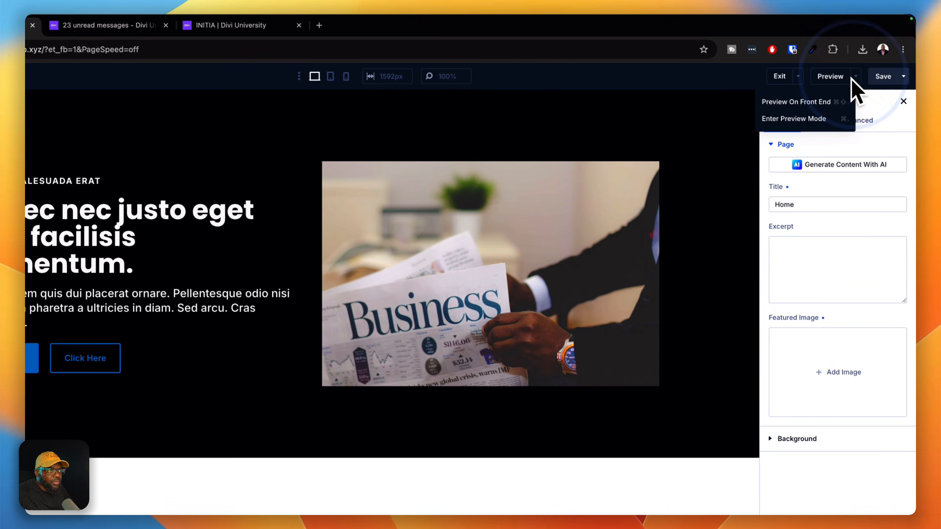
left_click(809, 101)
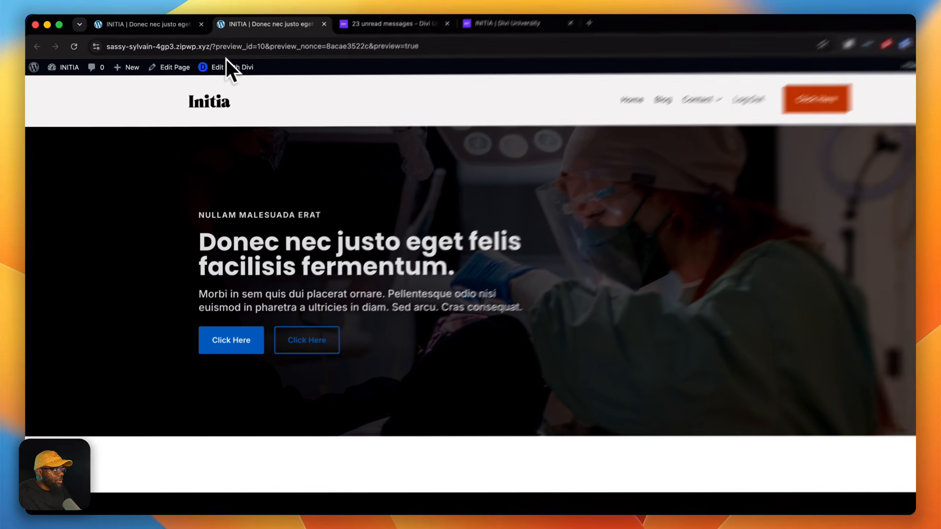
Make Main Dark the Home page's main canvas and review the front-end preview down to the footer
left_click(165, 23)
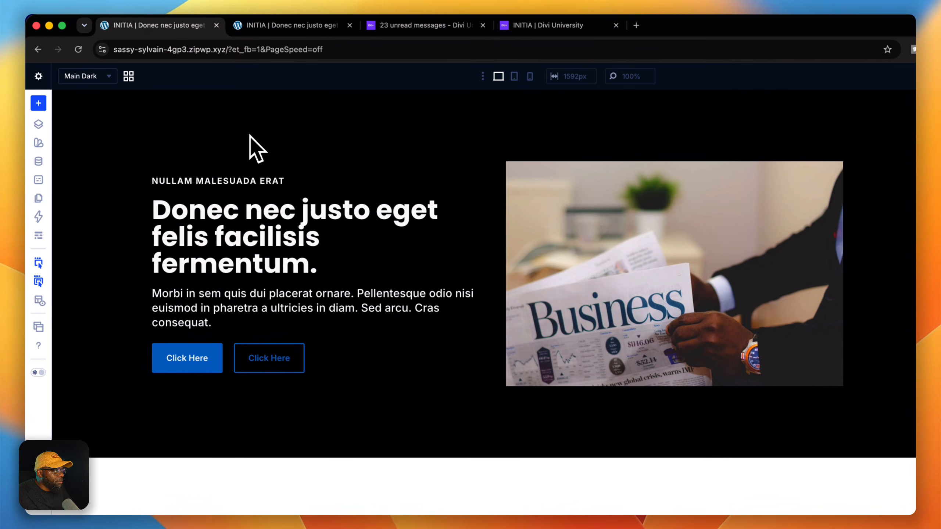
left_click(129, 77)
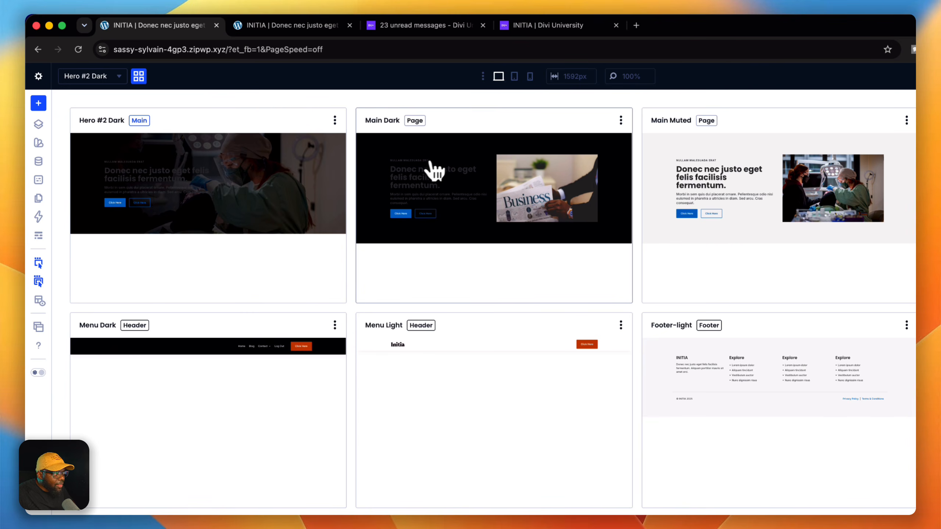
left_click(621, 121)
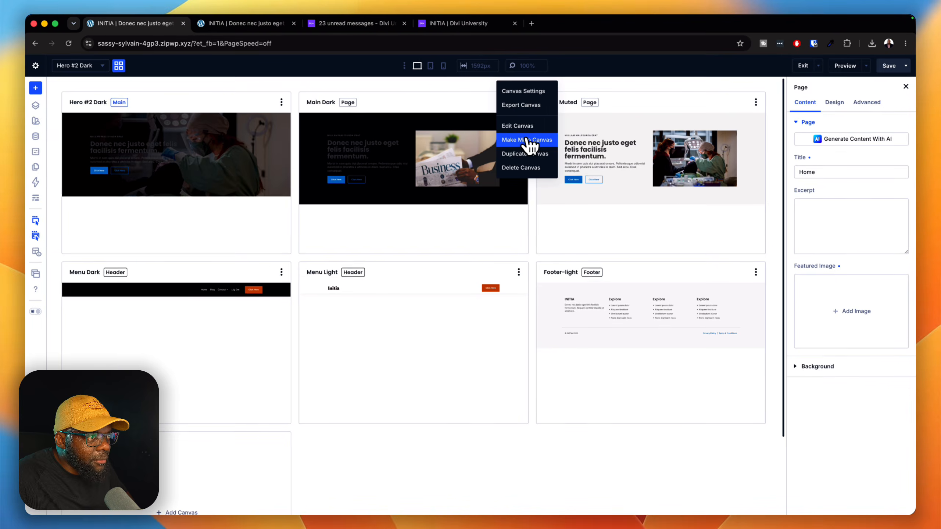
left_click(529, 143)
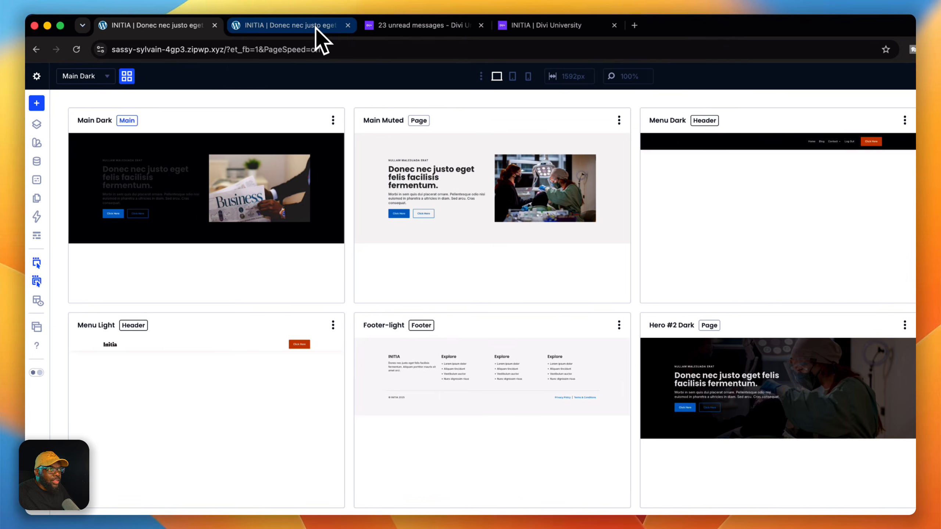
left_click(312, 27)
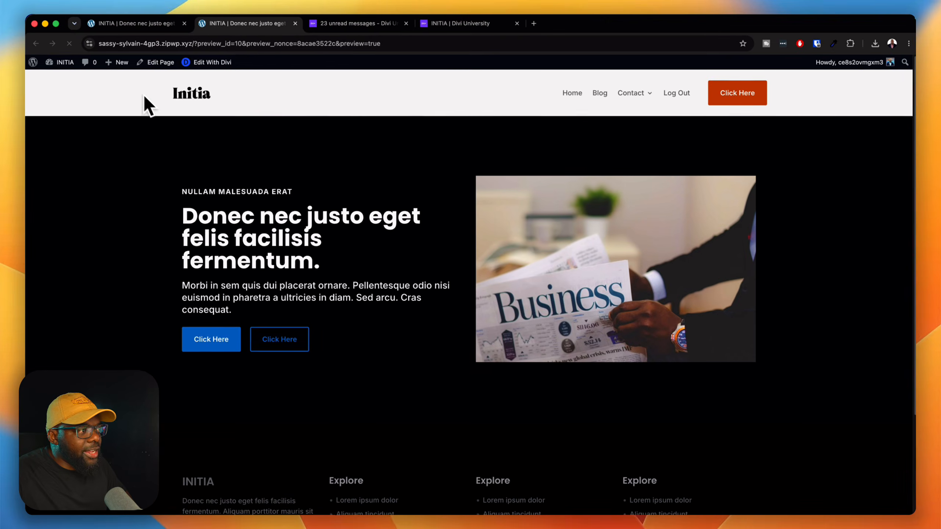
scroll(259, 230, "down", 4)
scroll(222, 148, "up", 4)
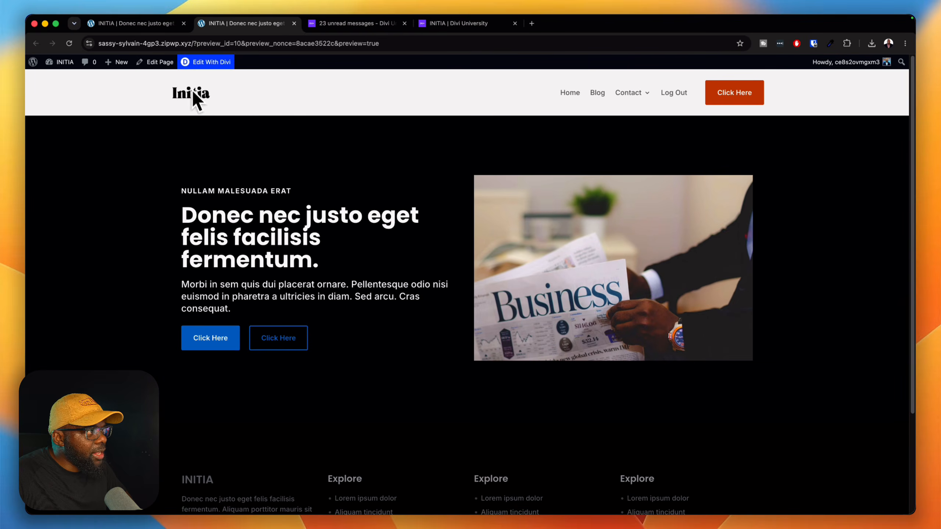
Save and exit the builder, and review the live Home page from the hero section to the footer
left_click(163, 23)
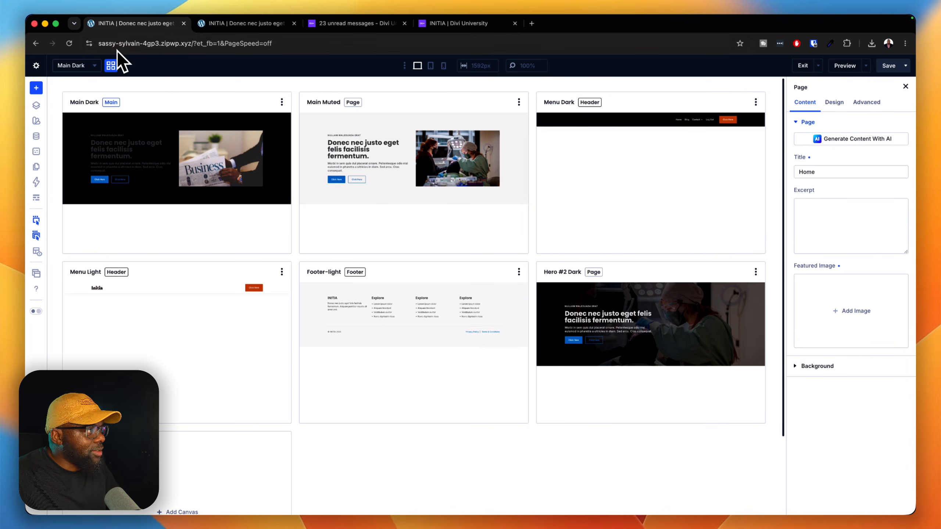
left_click(802, 65)
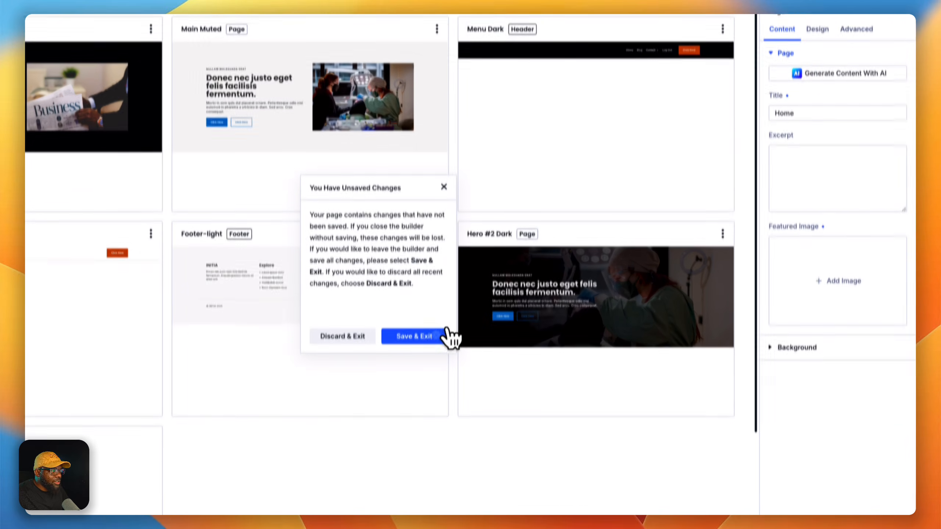
left_click(442, 425)
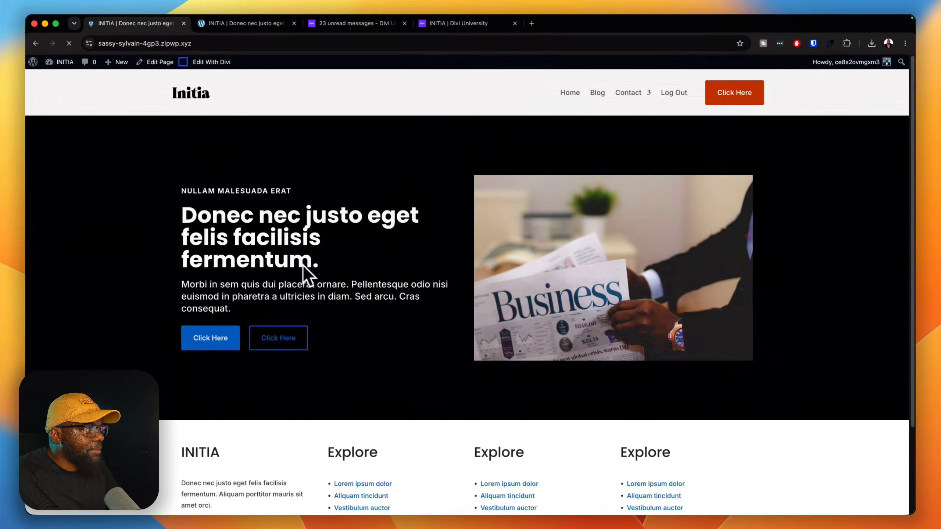
scroll(497, 300, "down", 3)
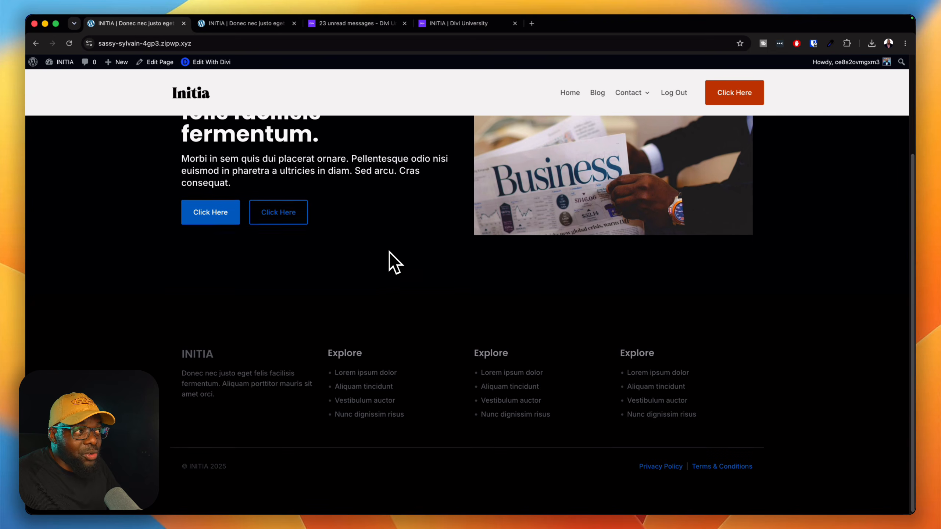
scroll(387, 256, "up", 3)
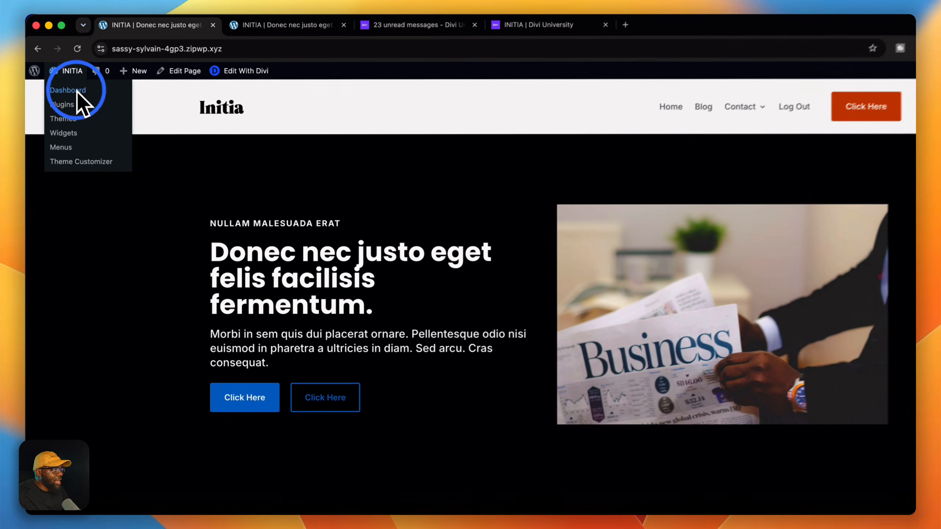
Open the Divi Theme Builder from the site's admin area and check the current header on the Home page preview
left_click(68, 80)
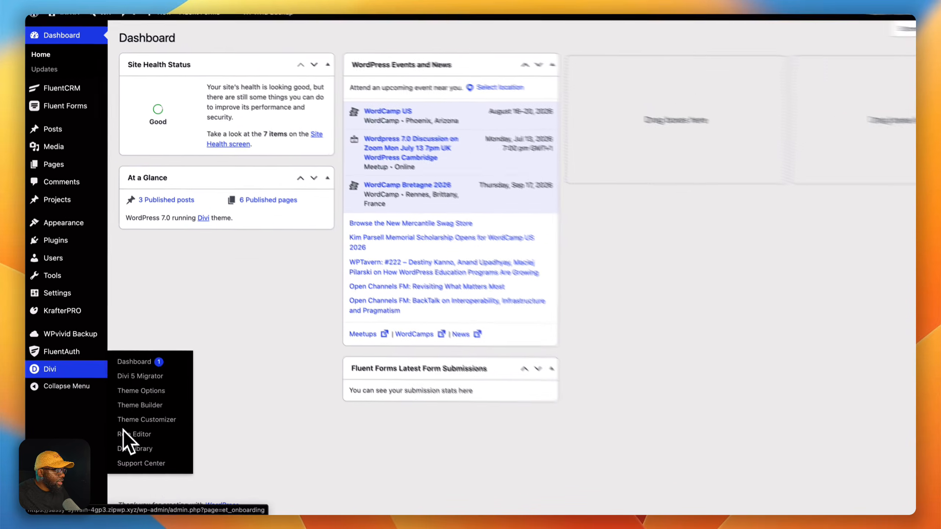
left_click(171, 399)
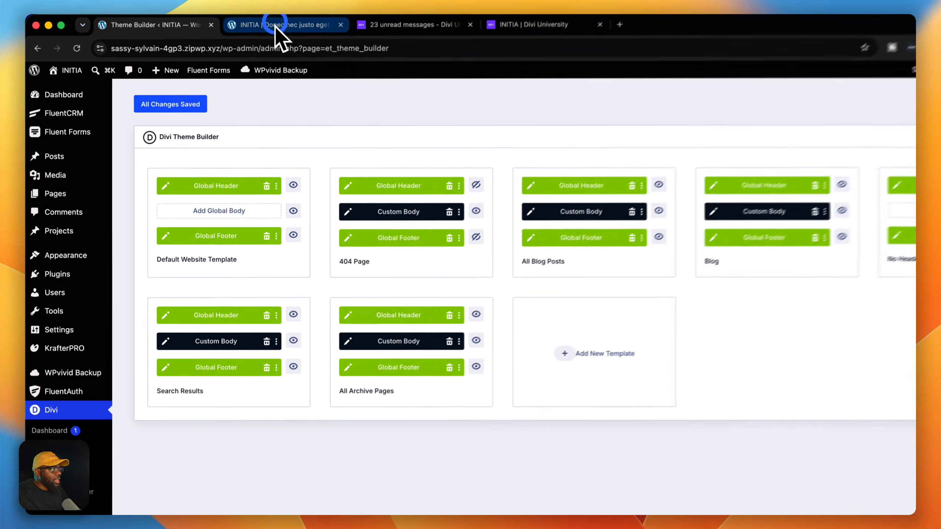
left_click(259, 23)
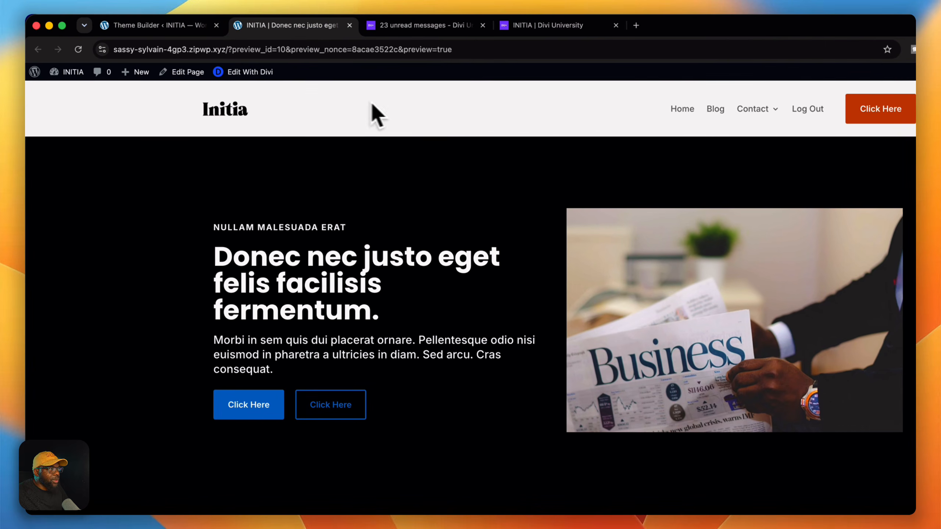
left_click(194, 32)
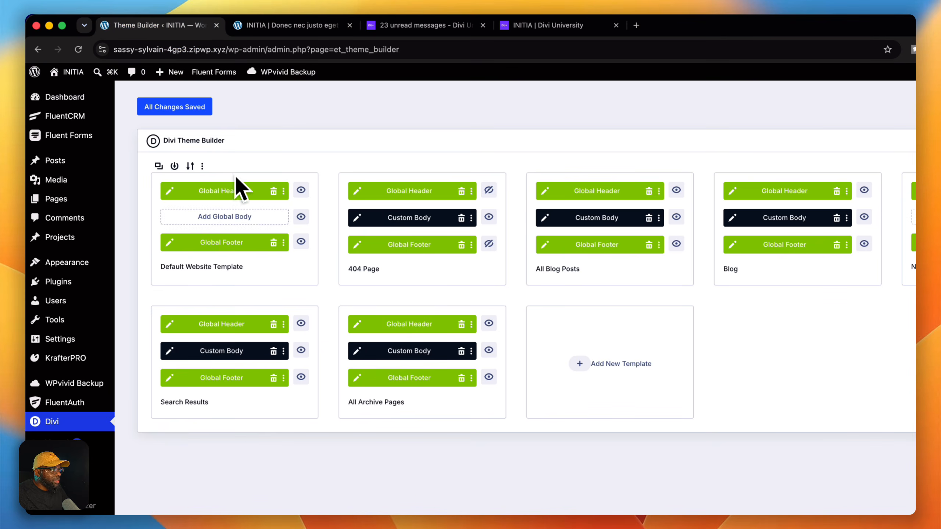
Make Menu Dark the main canvas of the Default Website Template's Global Header and save the layout
left_click(171, 191)
left_click(135, 76)
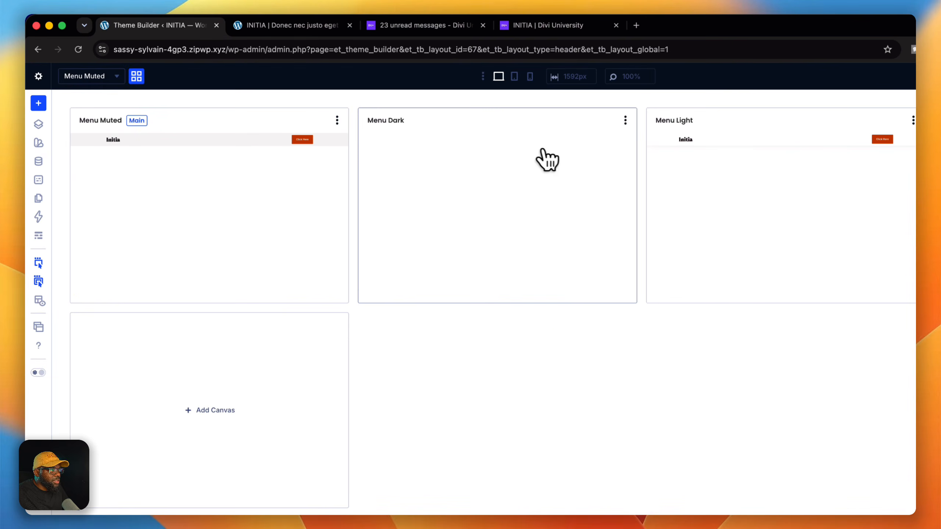
left_click(625, 120)
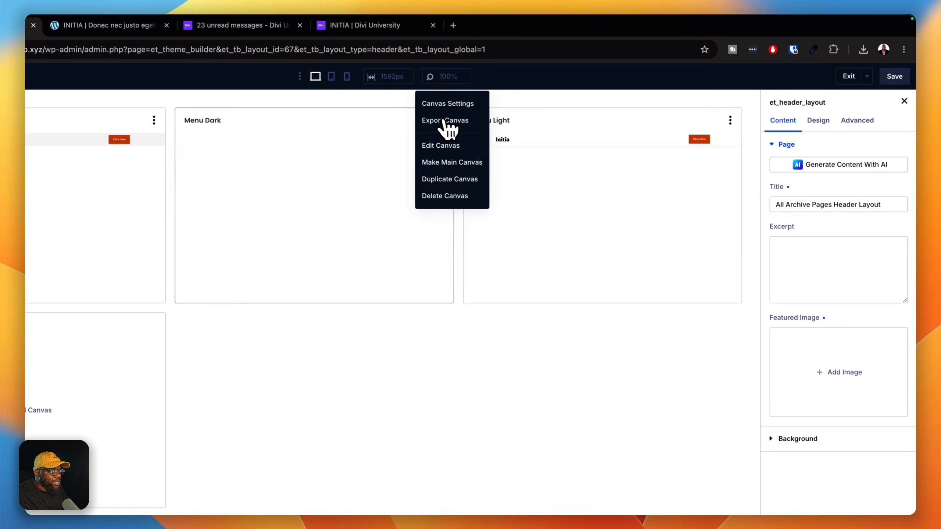
left_click(475, 163)
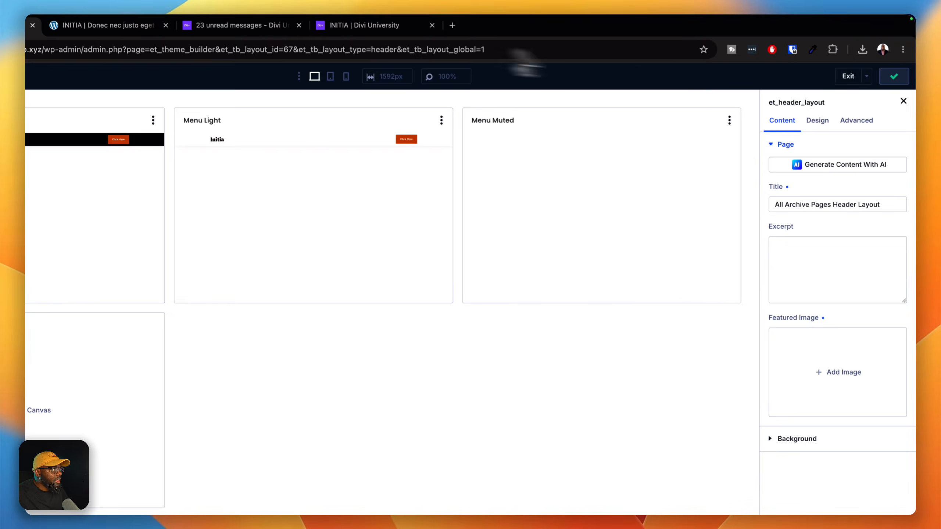
Reload the Home page preview and review the header, hero section and footer
left_click(111, 25)
left_click(78, 50)
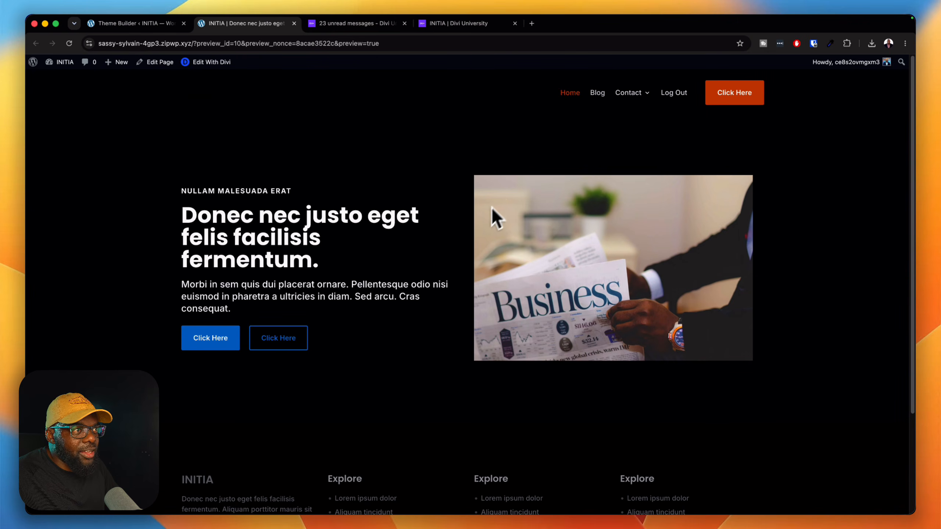
scroll(562, 184, "down", 1)
mouse_move(632, 107)
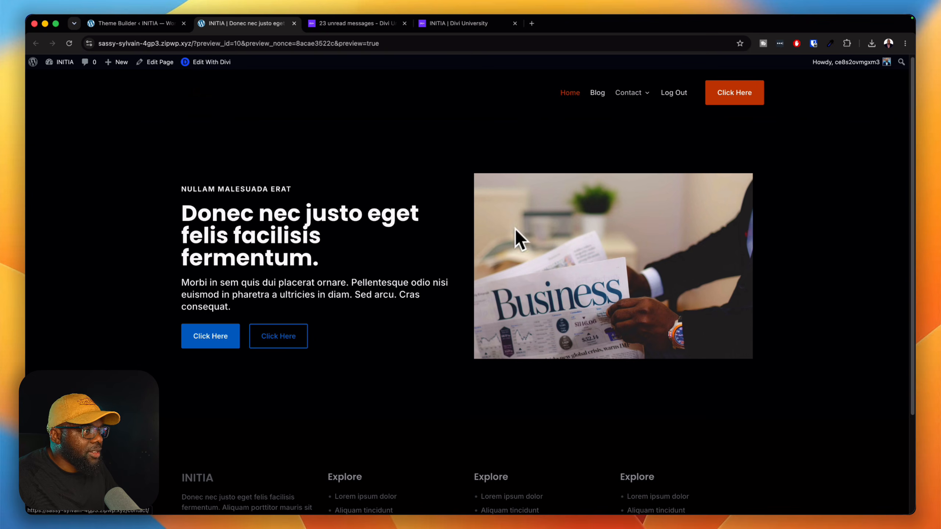
scroll(486, 294, "down", 3)
scroll(480, 290, "up", 3)
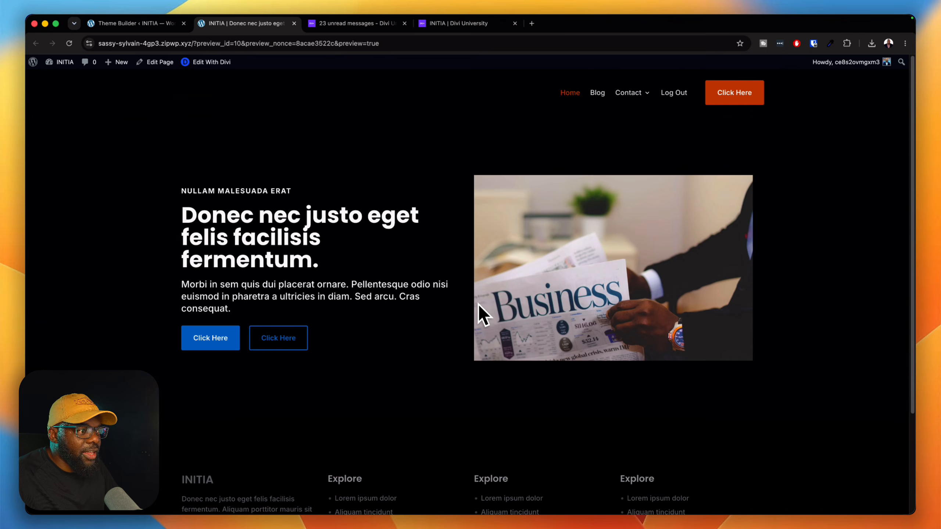
Make Menu Light the main canvas of the Global Header in the Theme Builder and save the layout
scroll(478, 303, "down", 3)
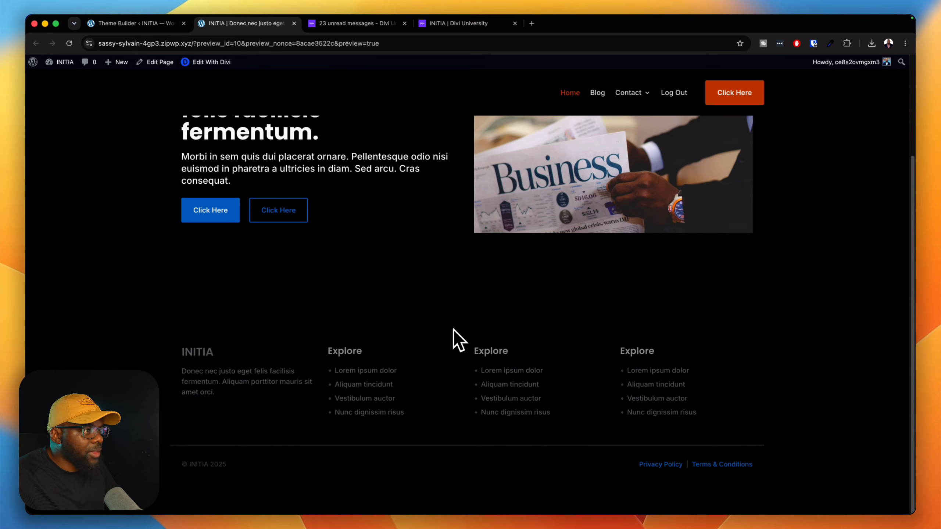
scroll(452, 329, "up", 3)
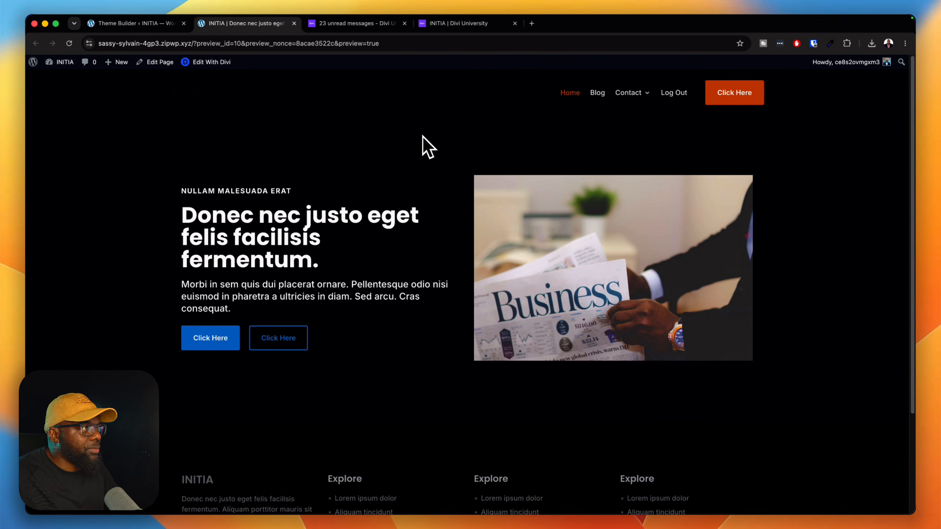
left_click(185, 29)
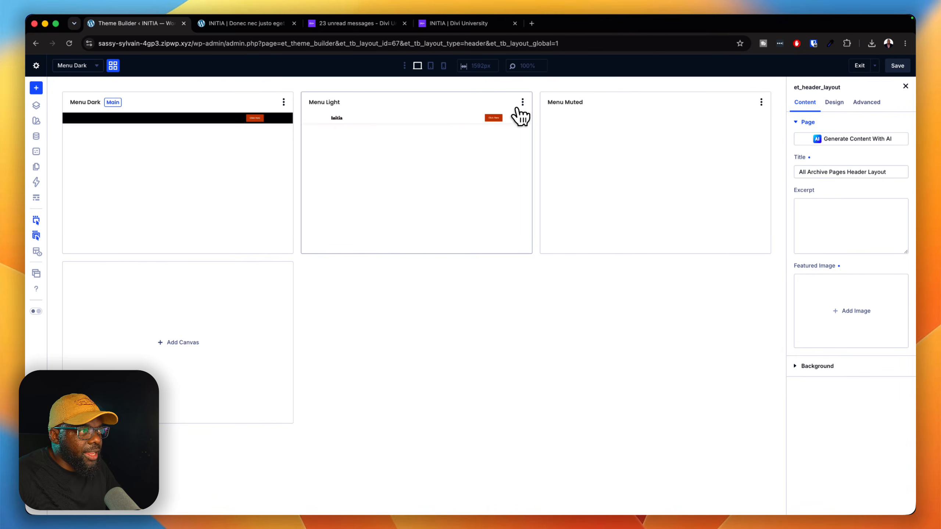
left_click(522, 102)
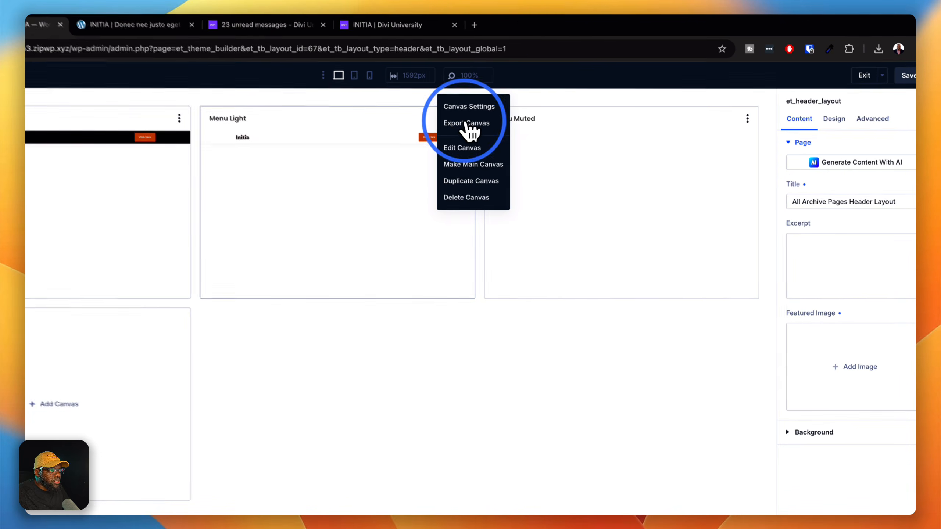
left_click(486, 168)
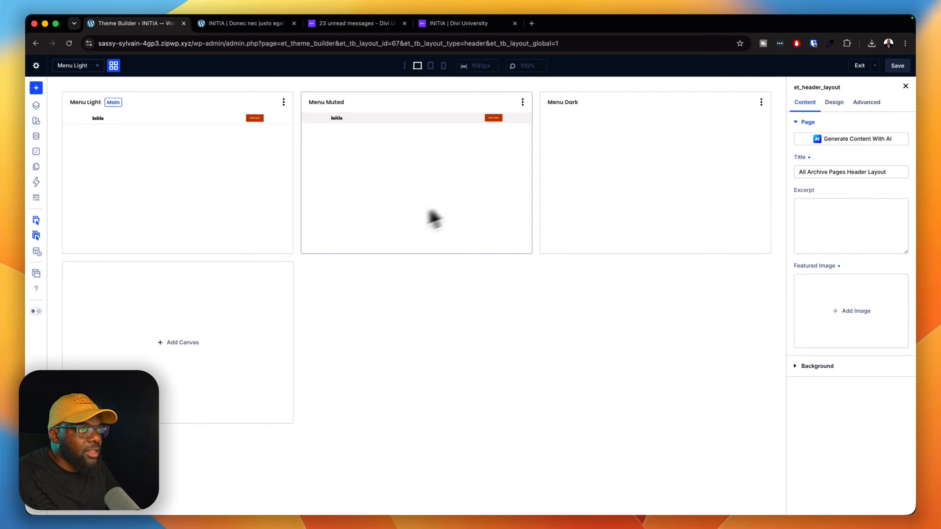
left_click(897, 65)
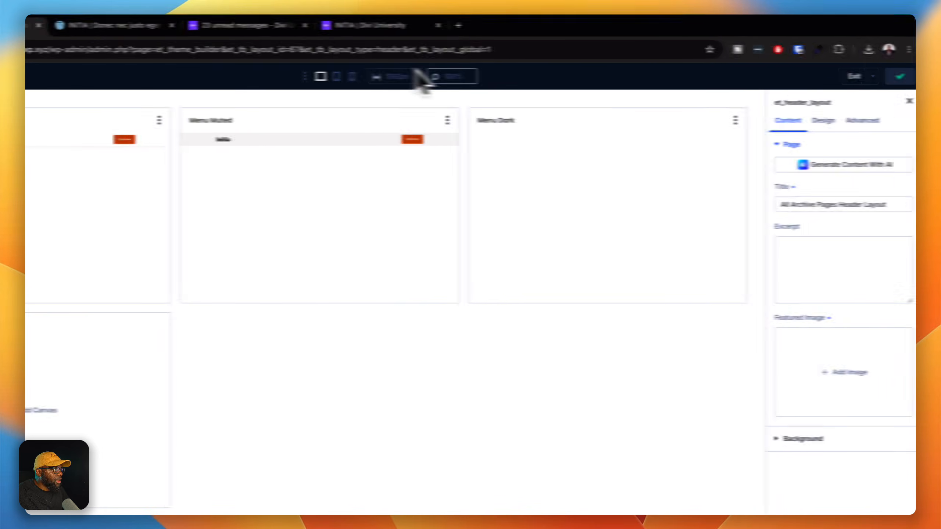
Reload the Home page preview and check the light header against the dark hero section
left_click(155, 26)
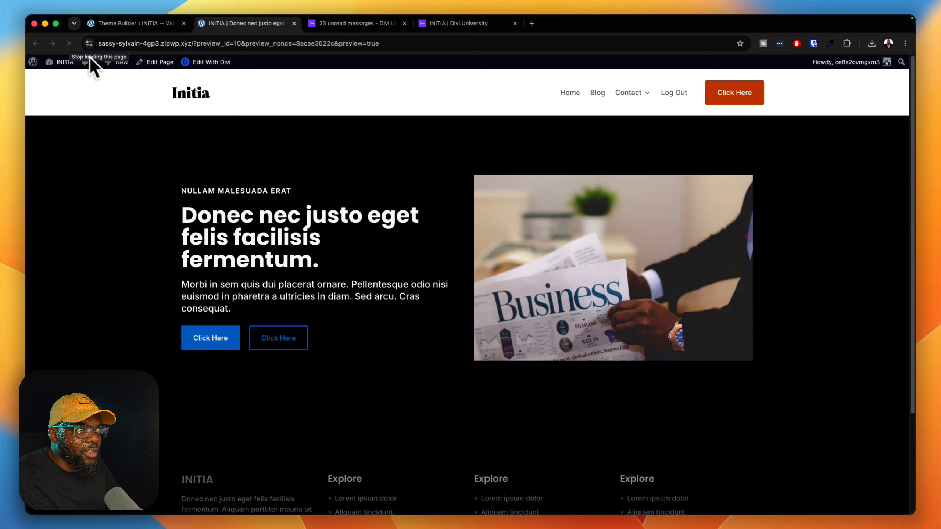
scroll(406, 430, "down", 4)
scroll(408, 432, "up", 4)
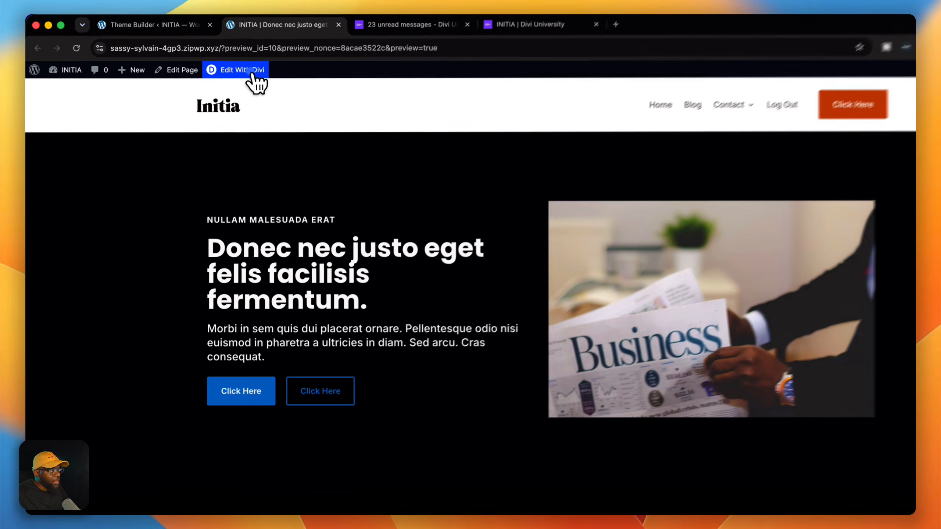
Open the Home page in the Divi builder, insert the saved Pricing-Muted section below the hero, and save the page
left_click(222, 65)
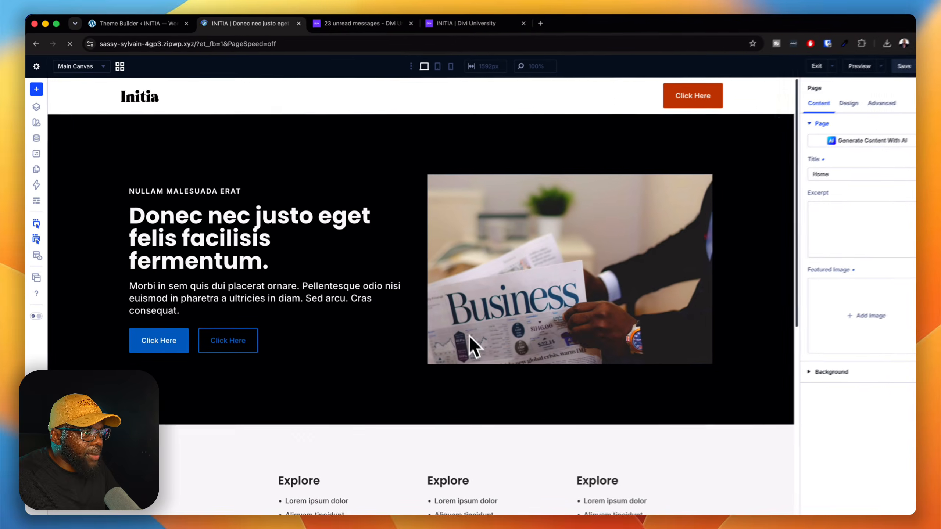
scroll(481, 389, "down", 4)
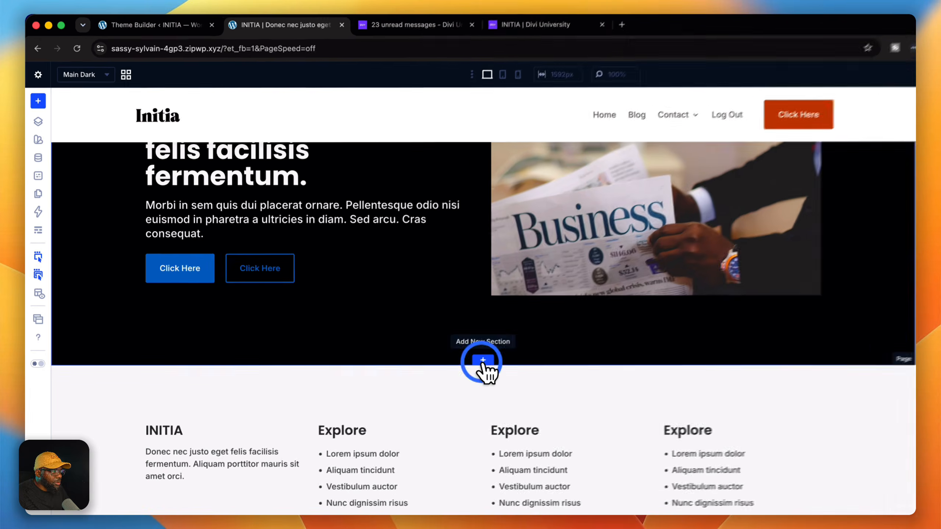
left_click(415, 314)
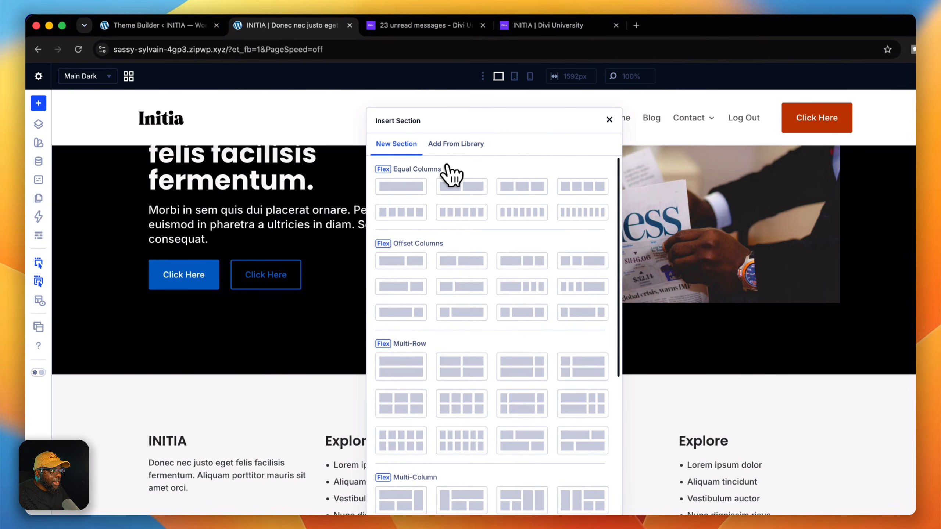
left_click(461, 149)
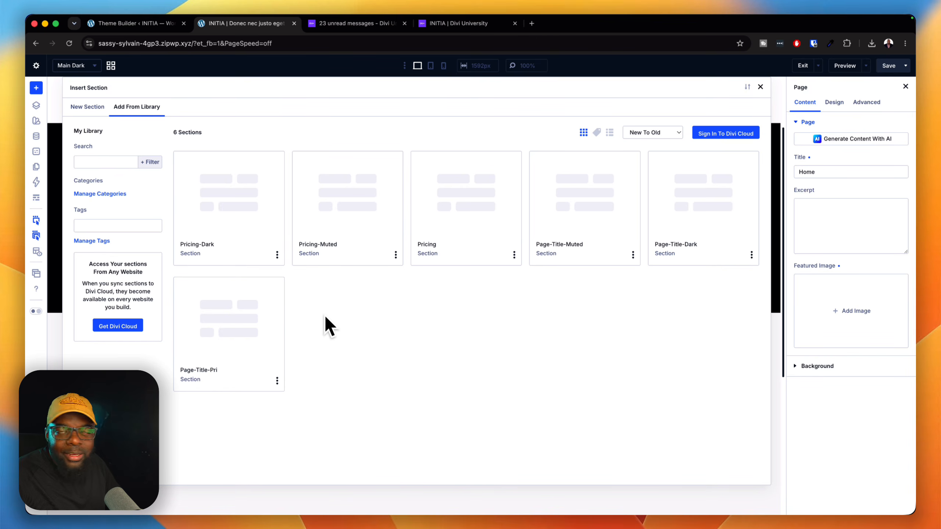
left_click(357, 211)
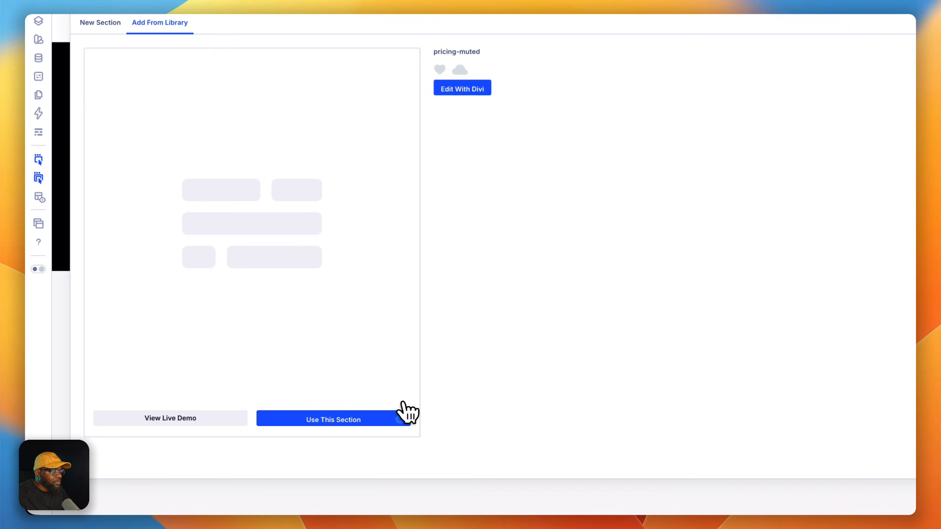
left_click(402, 420)
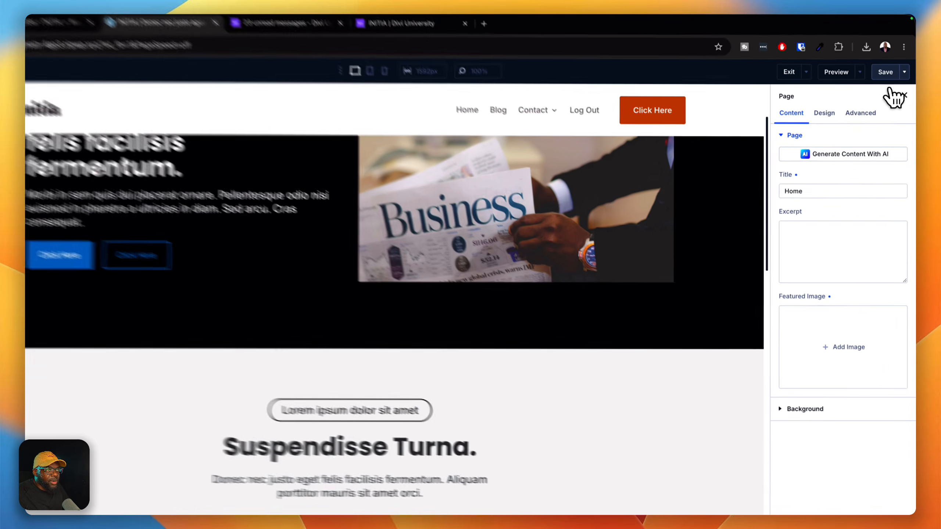
left_click(907, 63)
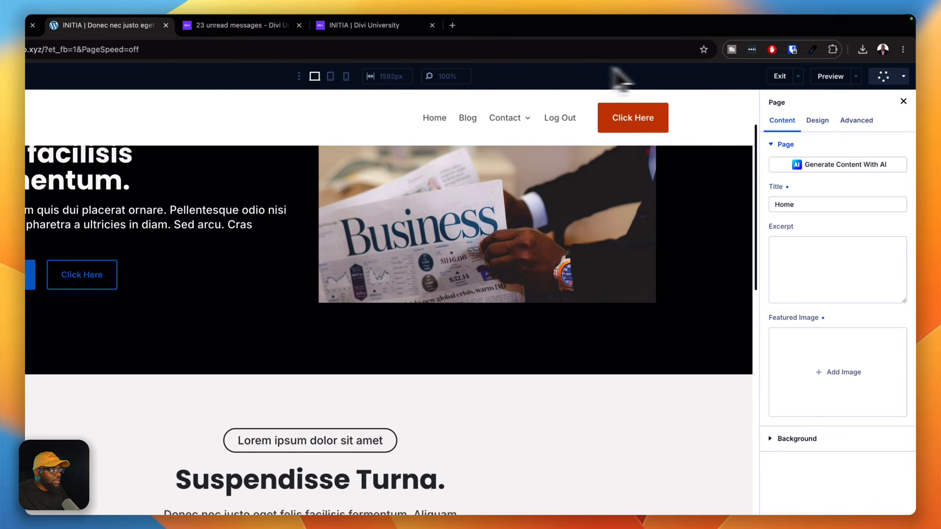
Preview the Home page in a new tab and review the pricing section beneath the hero
left_click(856, 77)
left_click(800, 101)
scroll(843, 288, "down", 10)
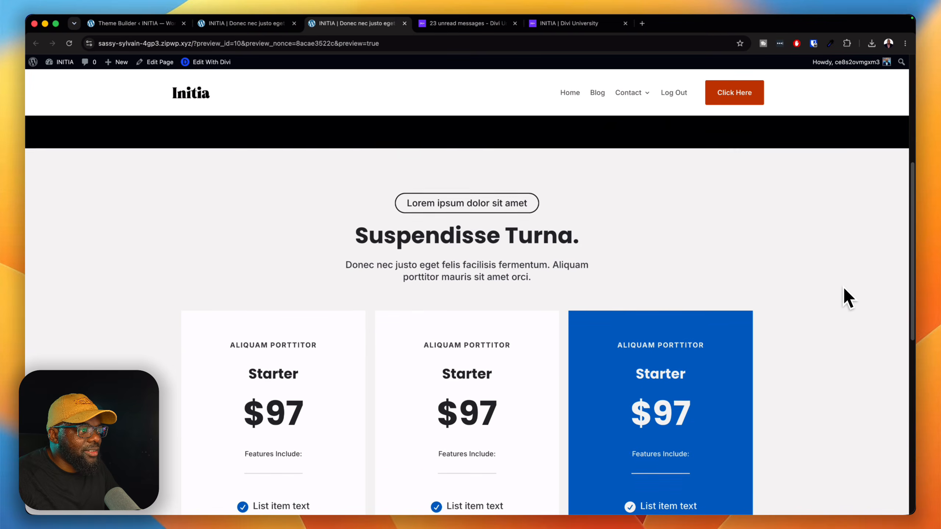
scroll(843, 286, "up", 15)
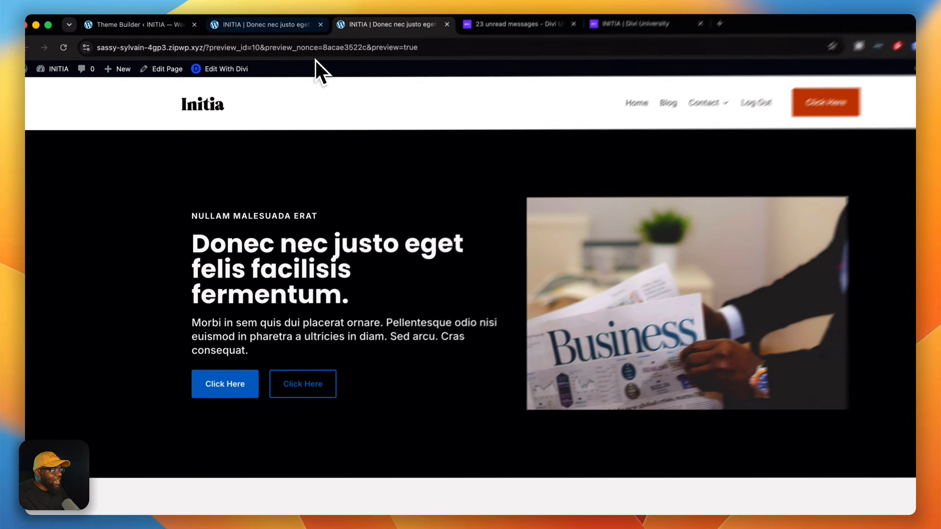
Return to the builder and review the Home page layout in tablet view from the hero to the footer
left_click(244, 23)
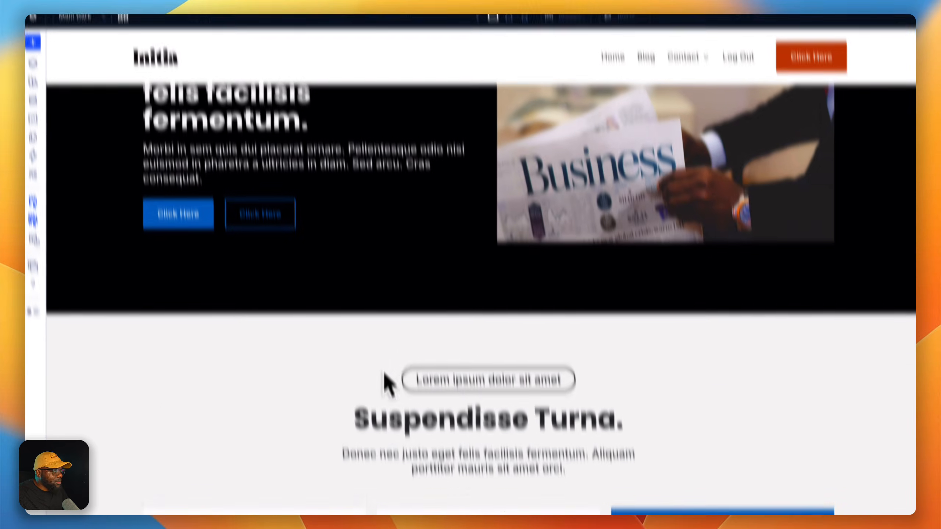
left_click(320, 505)
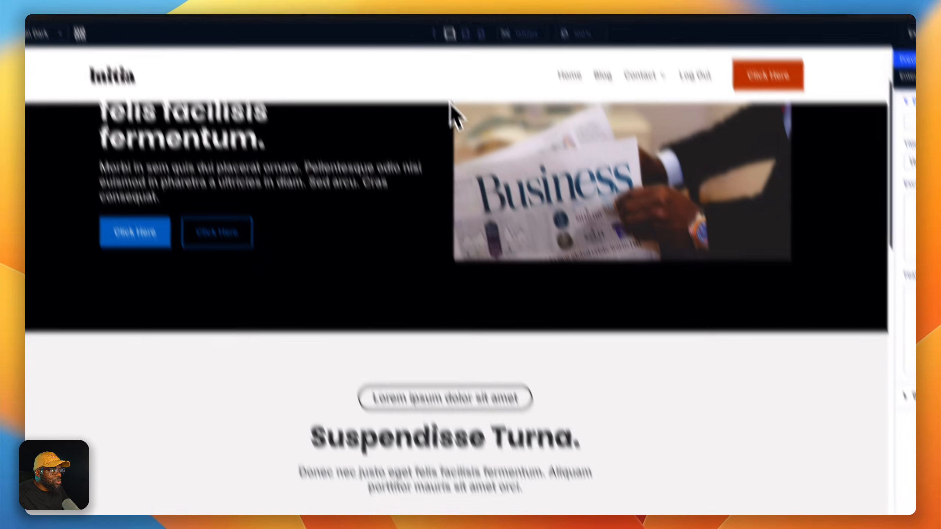
left_click(442, 76)
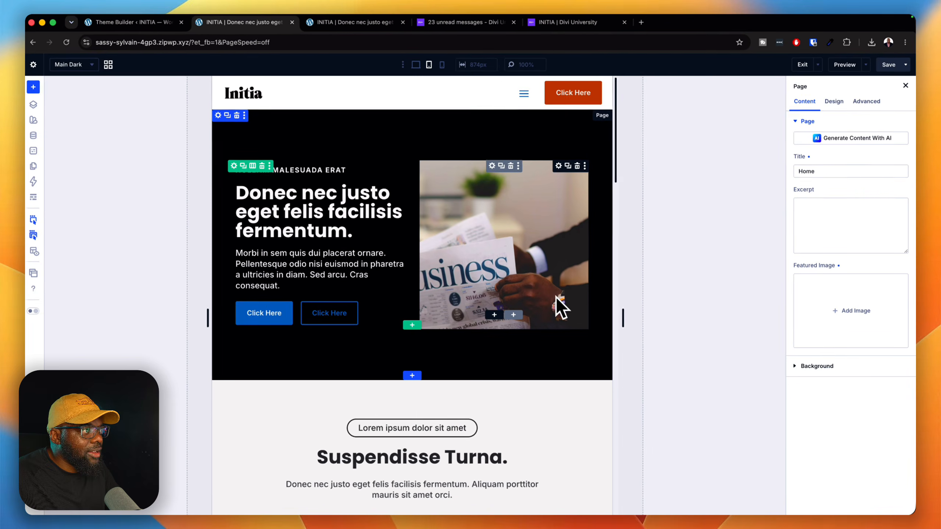
scroll(593, 321, "down", 5)
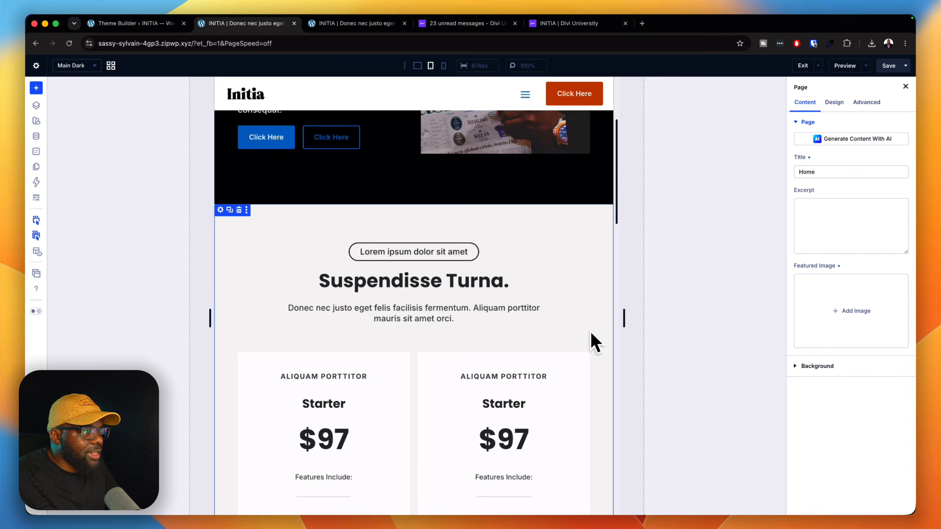
scroll(592, 343, "down", 20)
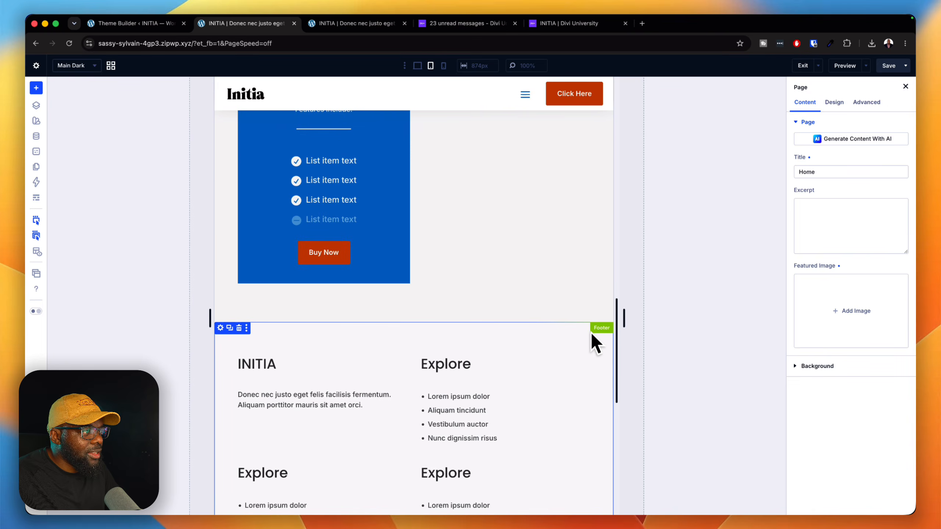
scroll(591, 338, "down", 5)
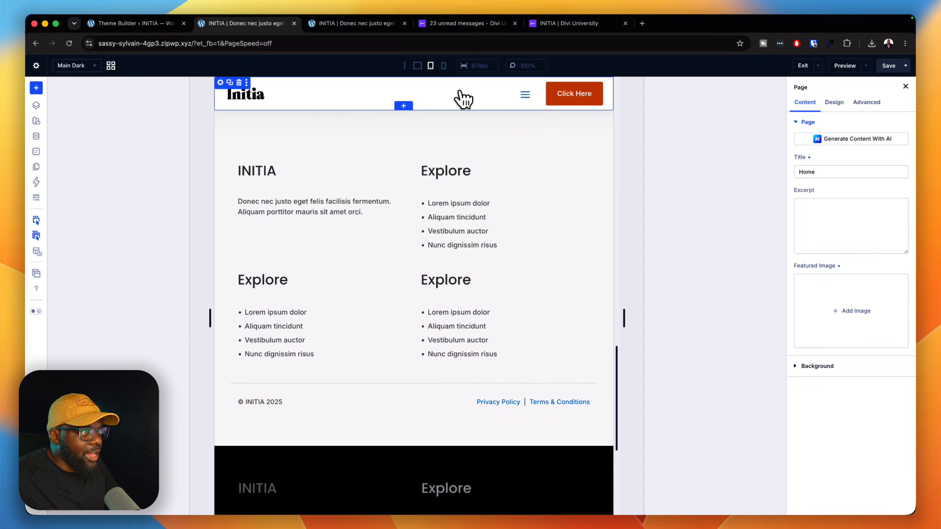
Review the hero, pricing cards and footer in phone view, and return the builder to desktop view
left_click(443, 65)
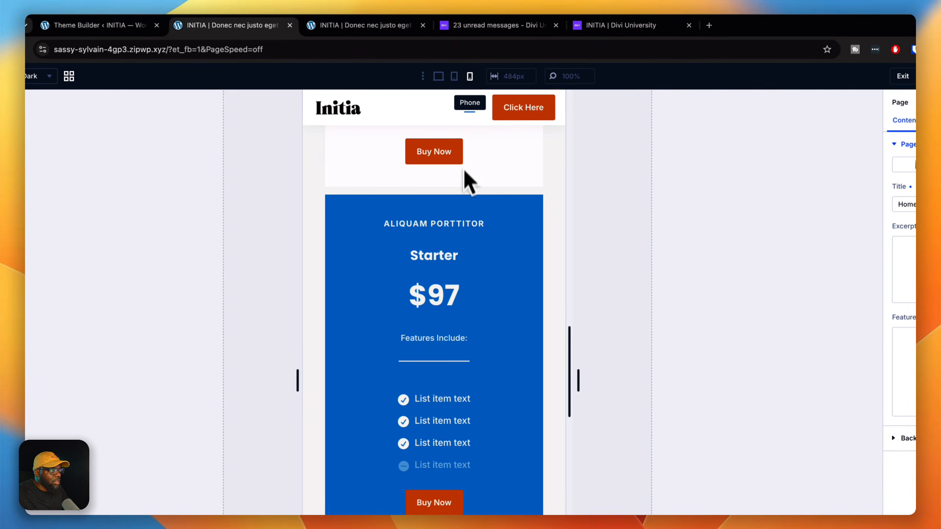
scroll(481, 326, "up", 10)
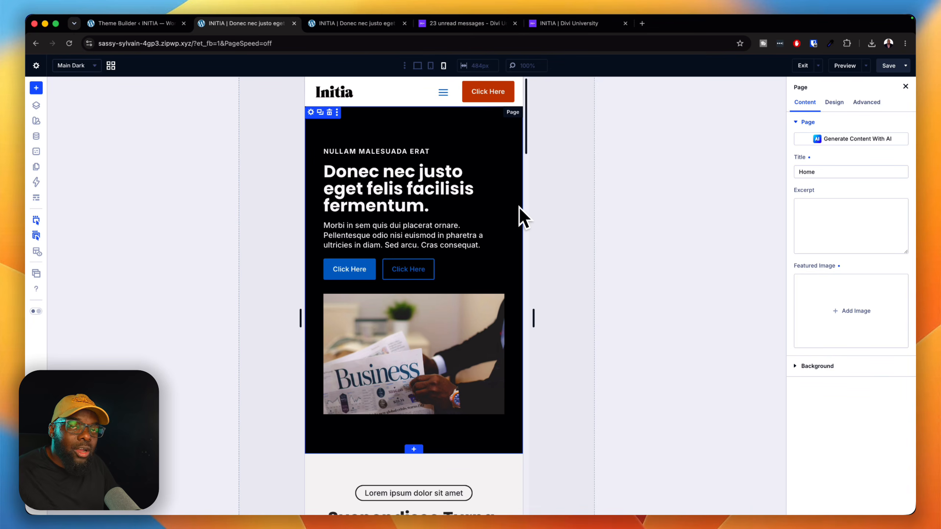
scroll(501, 278, "down", 3)
scroll(501, 297, "down", 3)
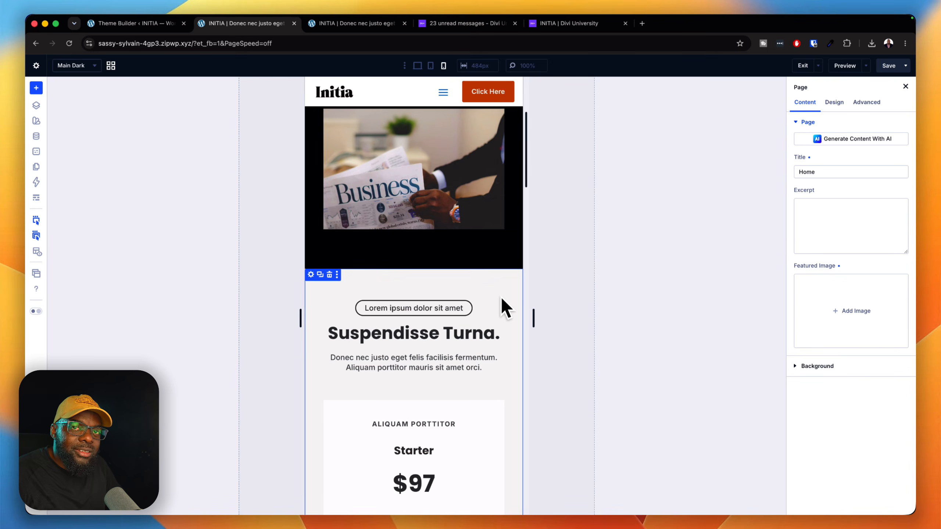
scroll(500, 333, "down", 10)
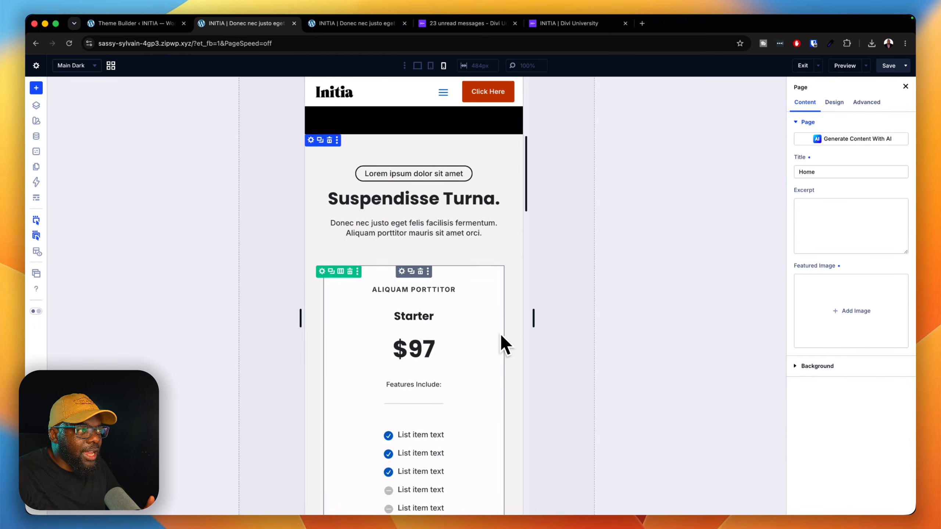
scroll(499, 333, "down", 15)
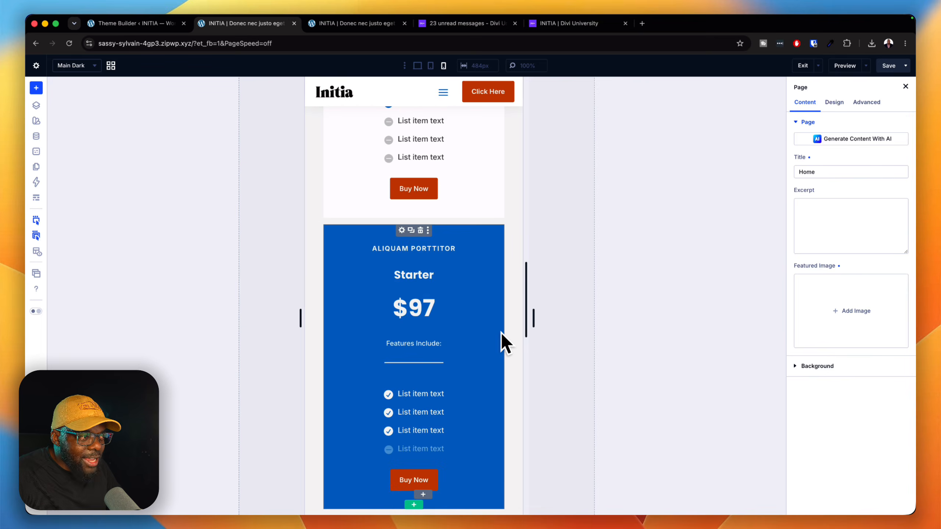
scroll(502, 335, "down", 15)
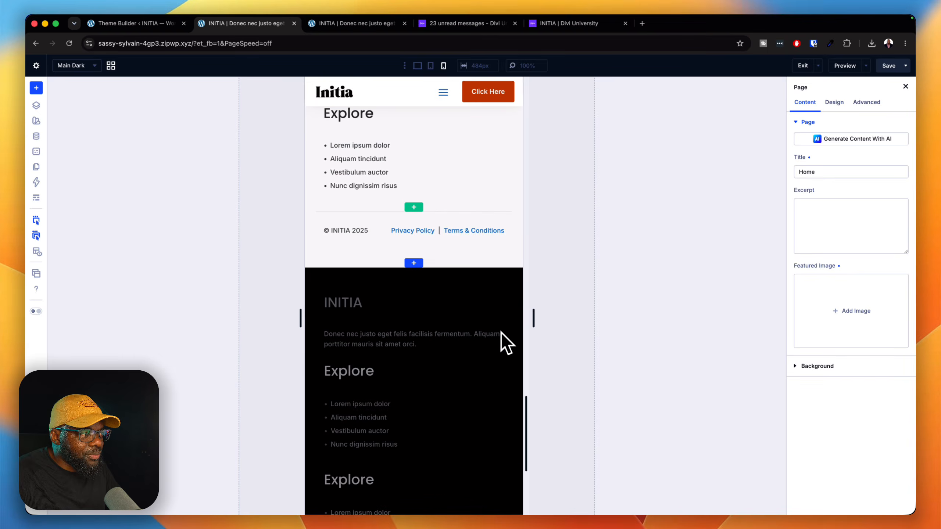
scroll(501, 332, "up", 20)
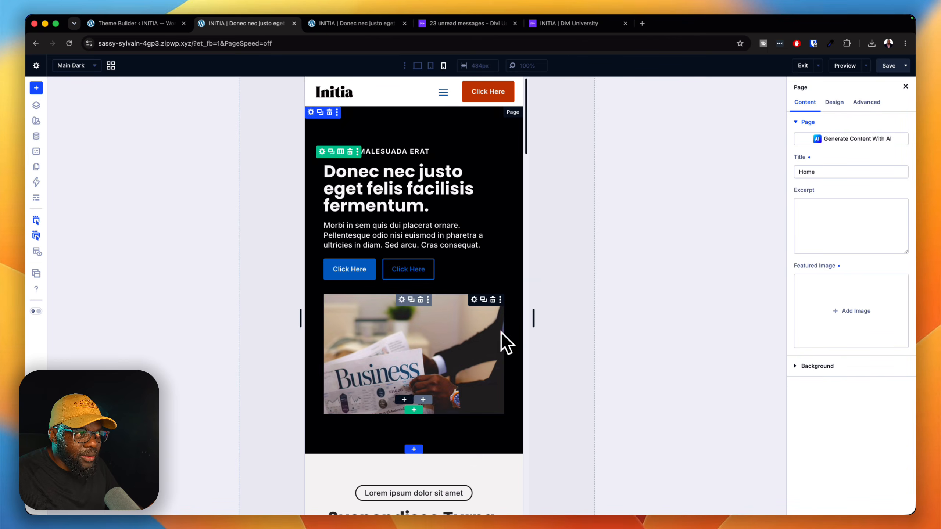
left_click(418, 65)
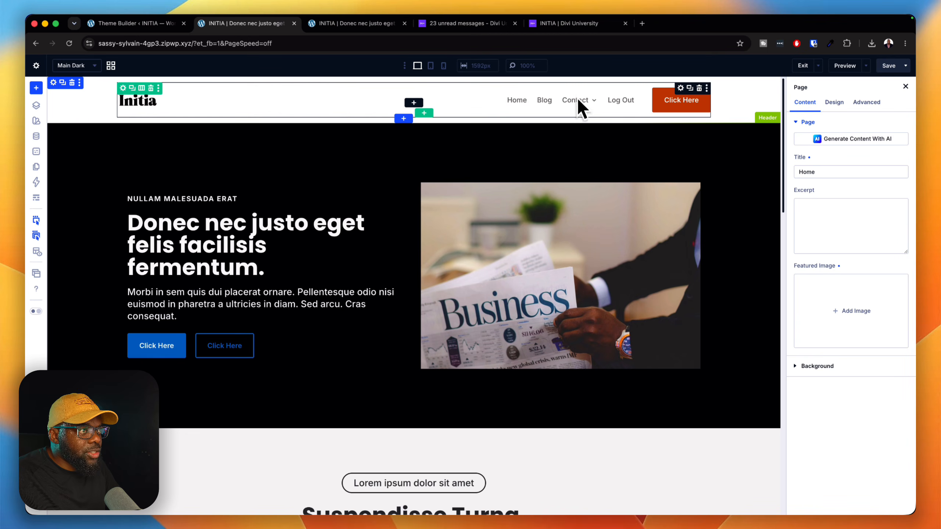
Copy the site's base address from the builder tab and load it in a new incognito window
left_click(194, 43)
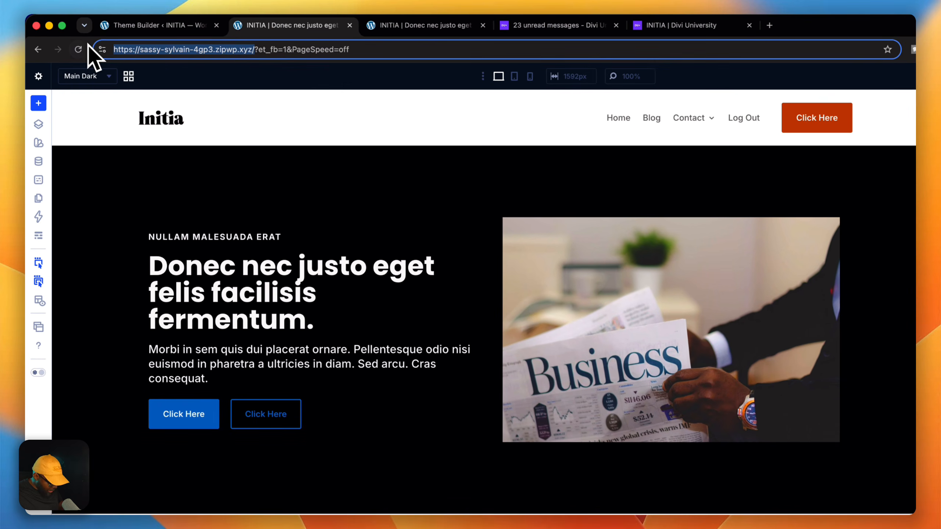
key("super+c")
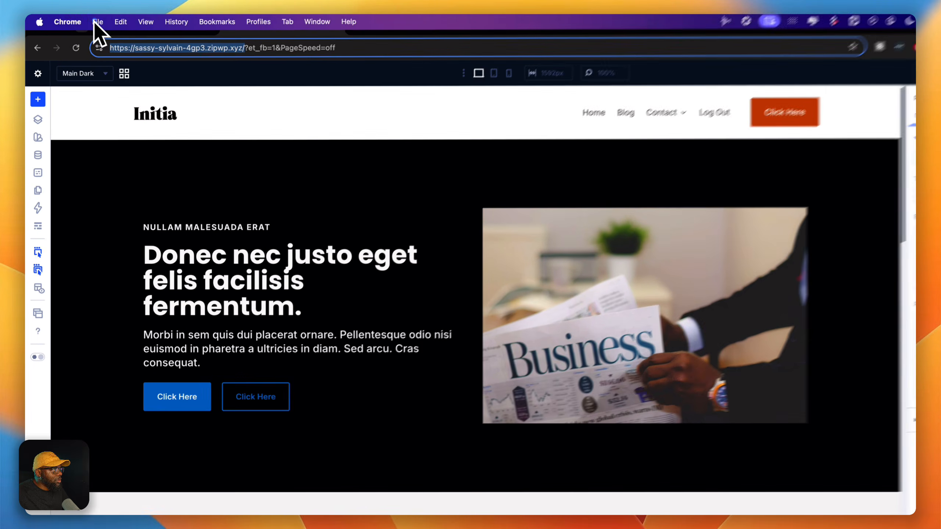
left_click(88, 21)
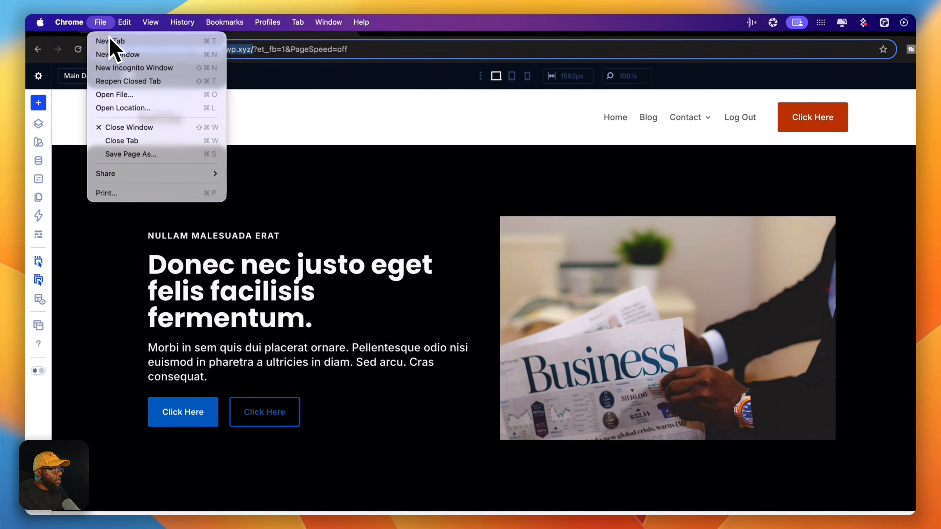
left_click(137, 69)
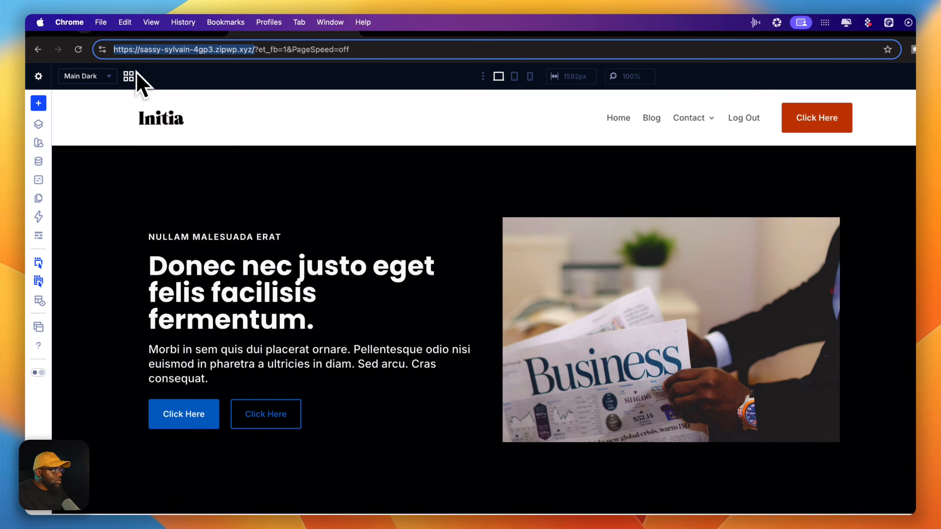
key("super+v")
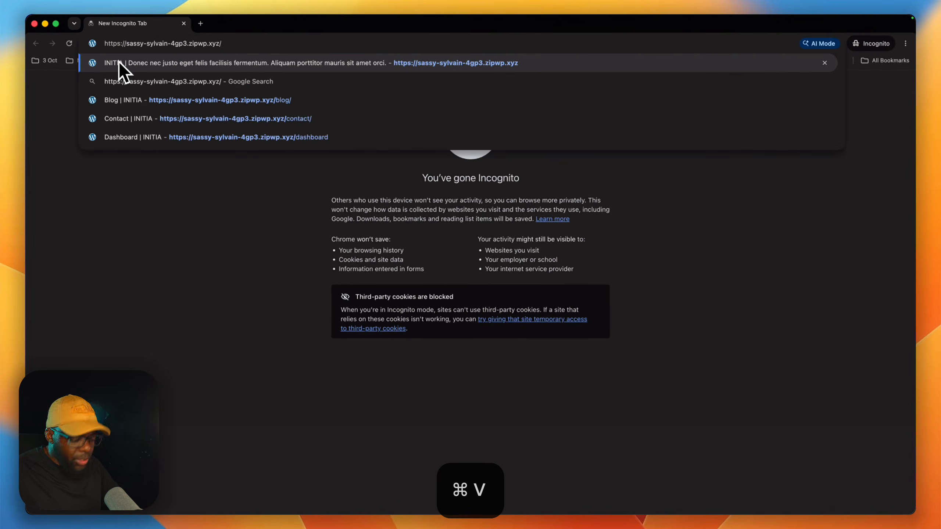
key("Return")
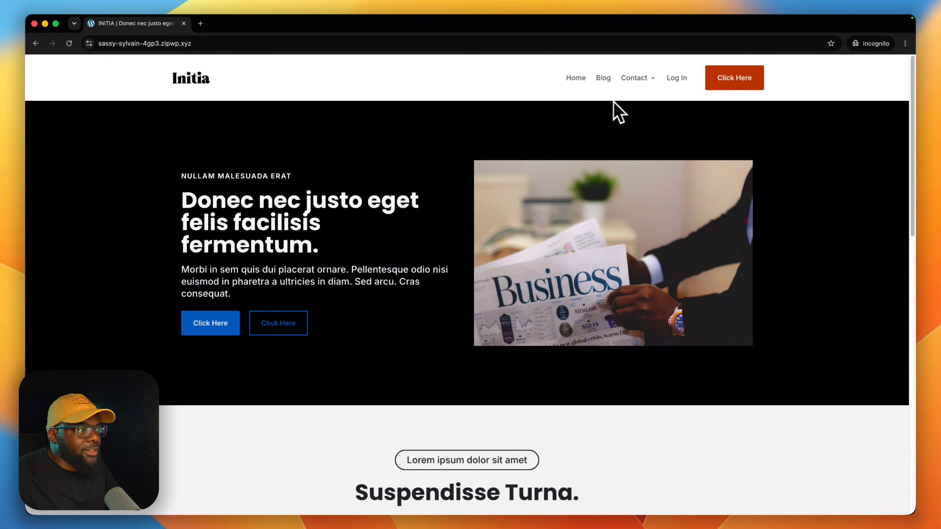
Review the Home page as a logged-out visitor down to the pricing cards, and open the site's Log In page
scroll(708, 253, "down", 15)
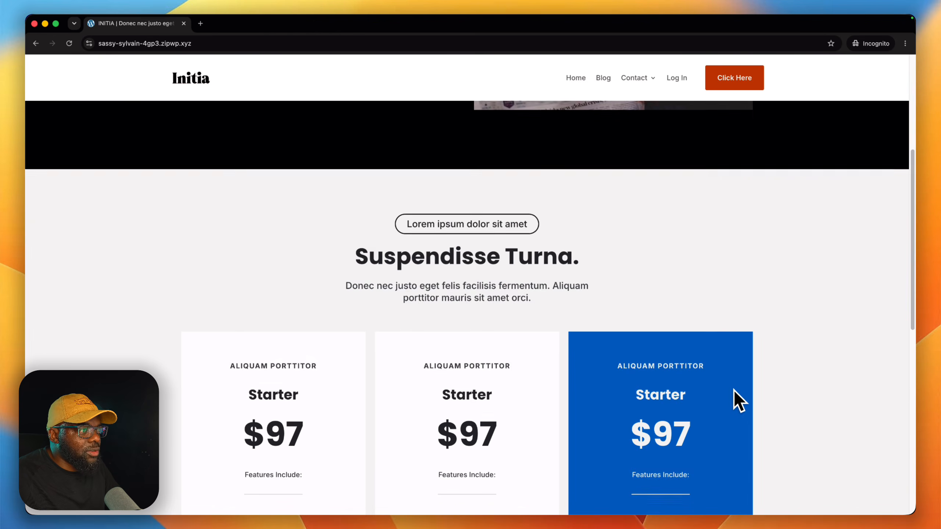
scroll(733, 392, "up", 15)
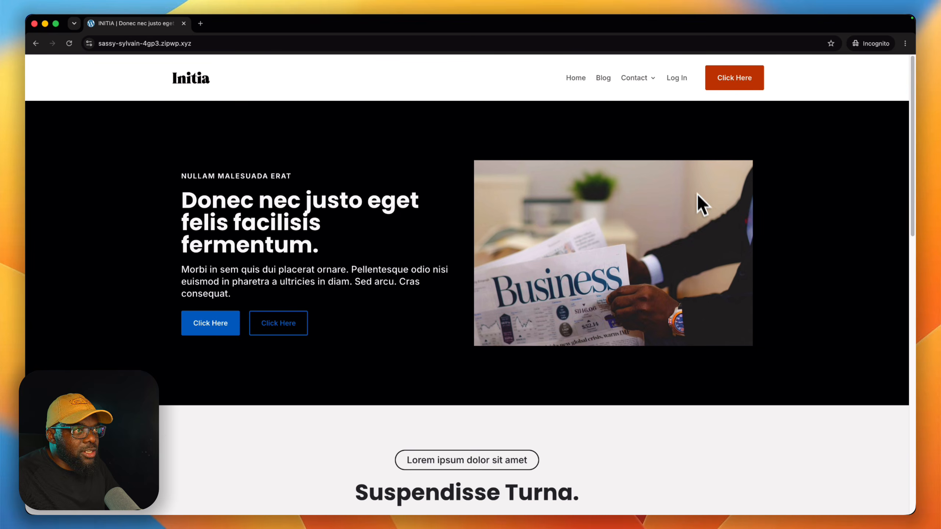
left_click(677, 91)
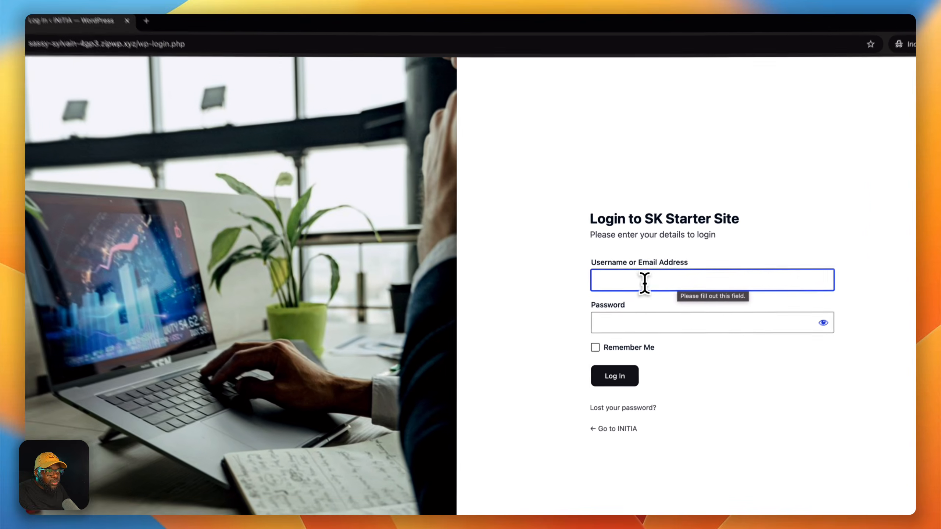
left_click(623, 286)
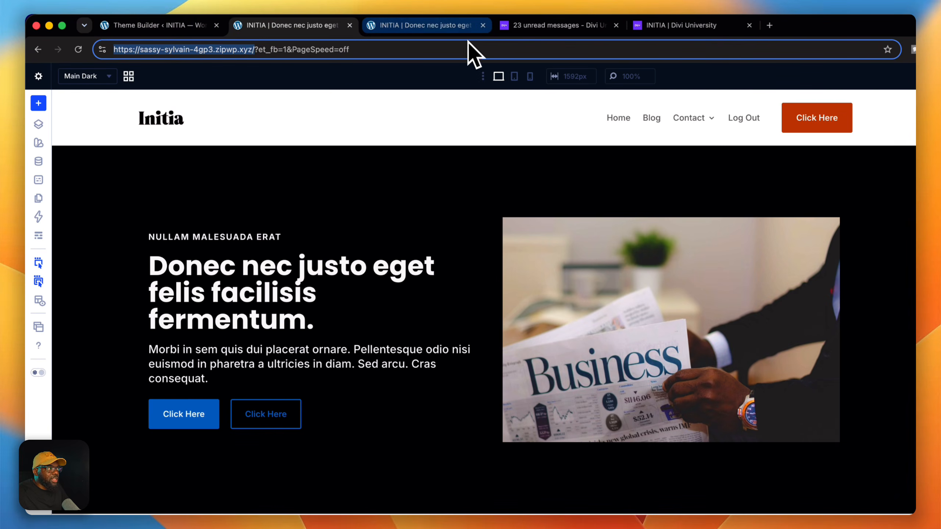
Return to the logged-in Home page preview, open the Dashboard page from the header navigation, and review its cards, useful links and support form
left_click(449, 32)
mouse_move(745, 111)
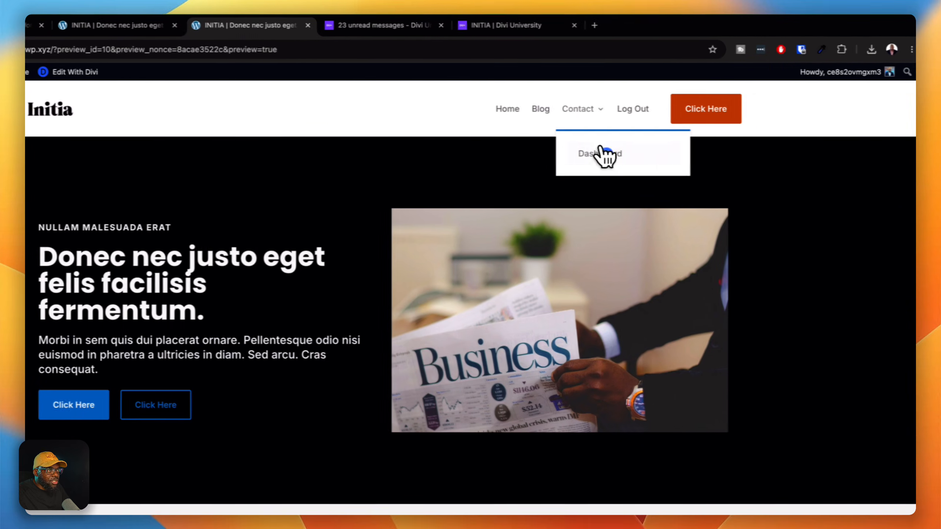
left_click(597, 157)
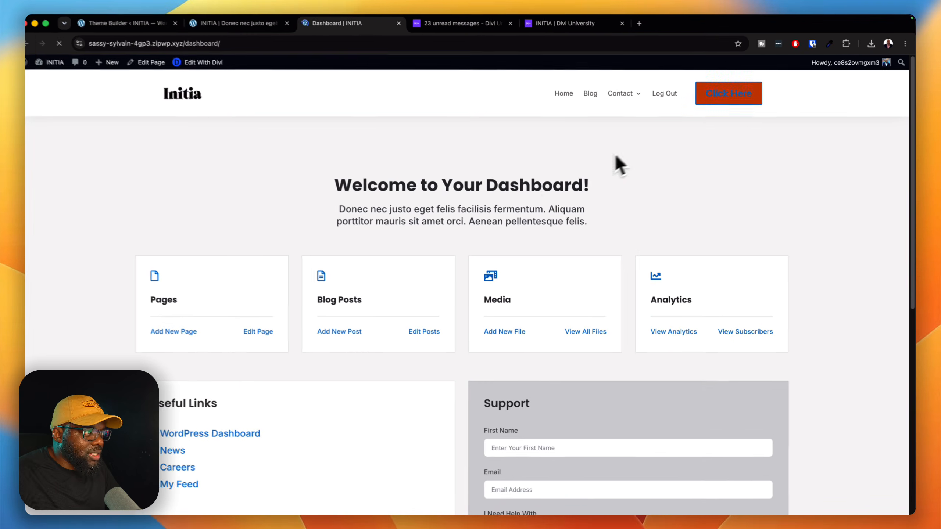
scroll(870, 330, "down", 6)
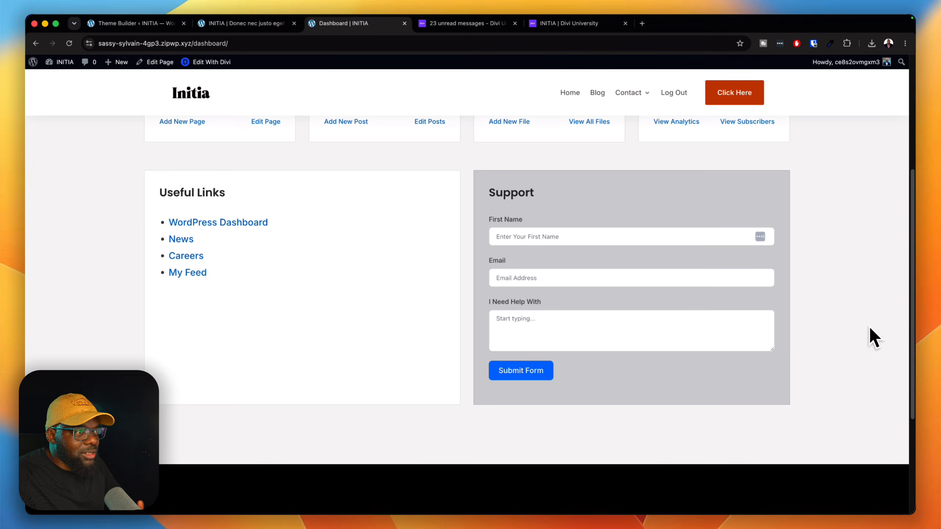
scroll(874, 335, "up", 5)
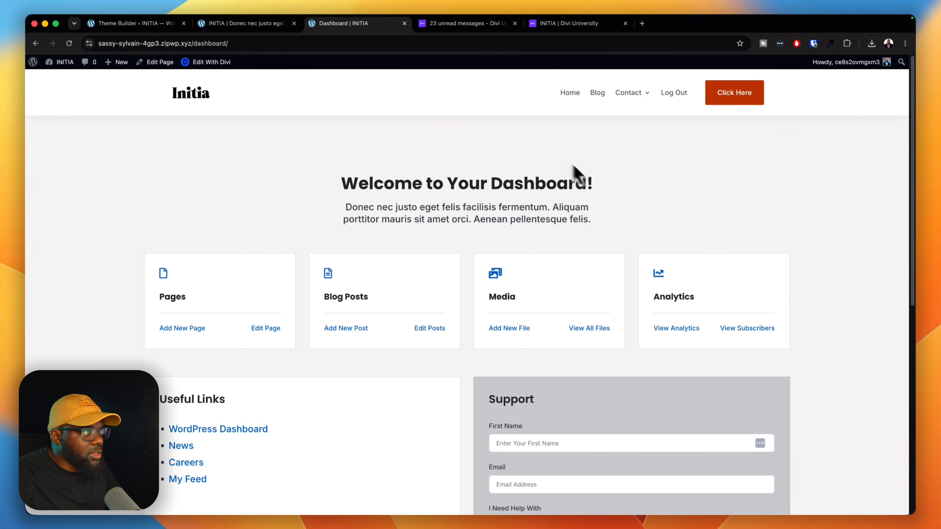
Check the header layout canvases in the Theme Builder tab, and exit the Home page's Divi builder
left_click(170, 25)
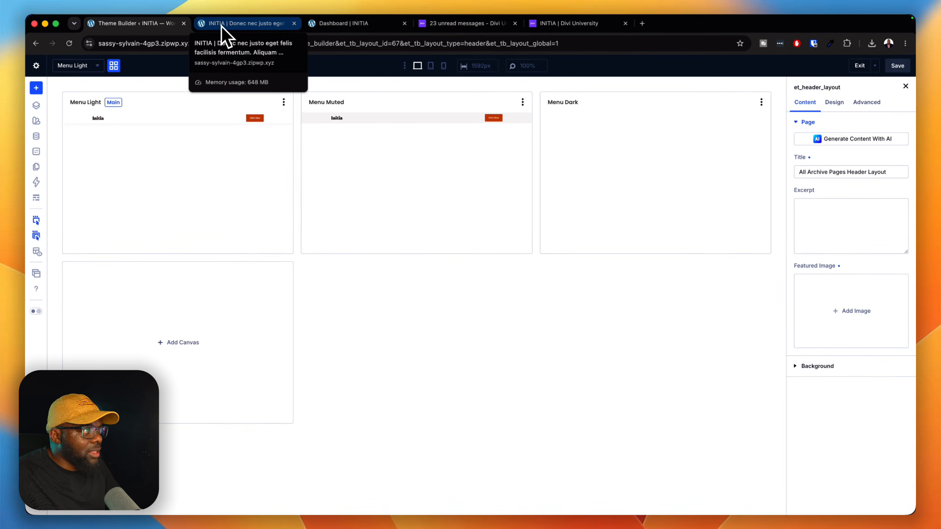
left_click(302, 25)
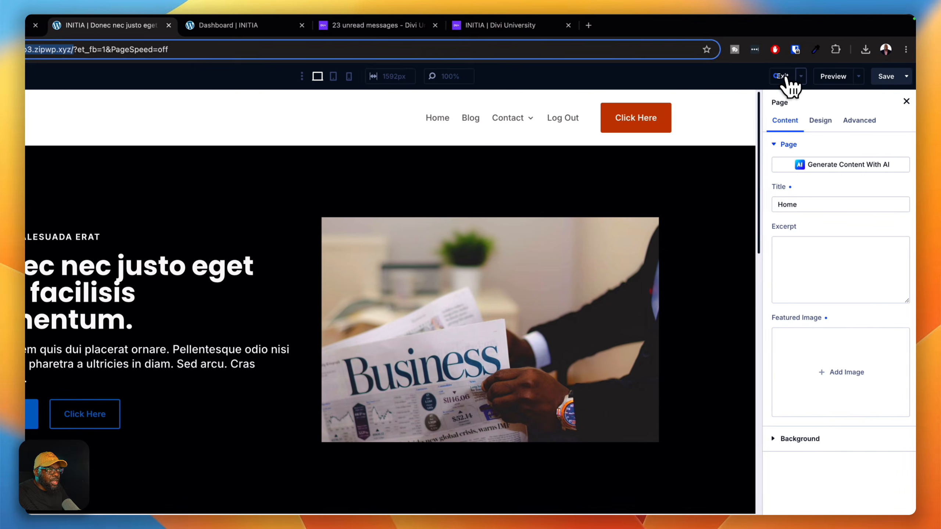
left_click(783, 78)
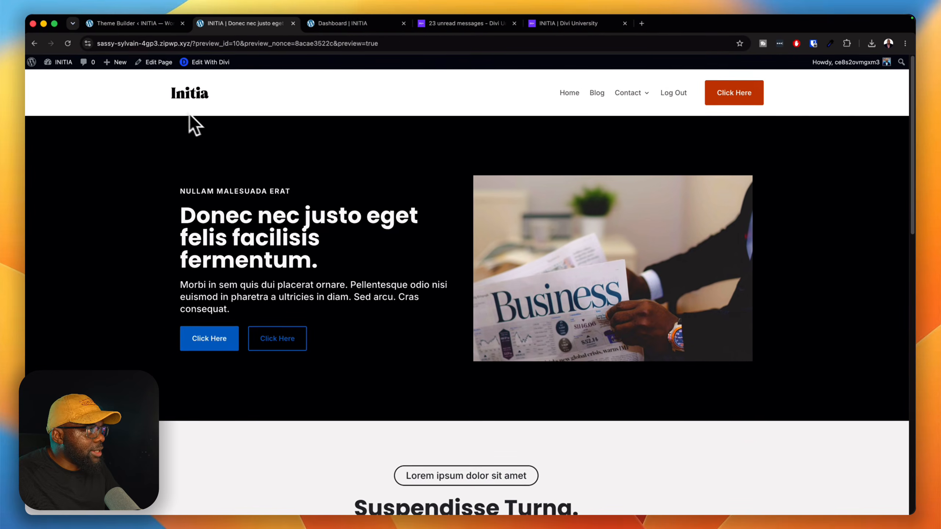
Create a new WordPress page titled "New Page" and open it in the Divi Builder
mouse_move(117, 67)
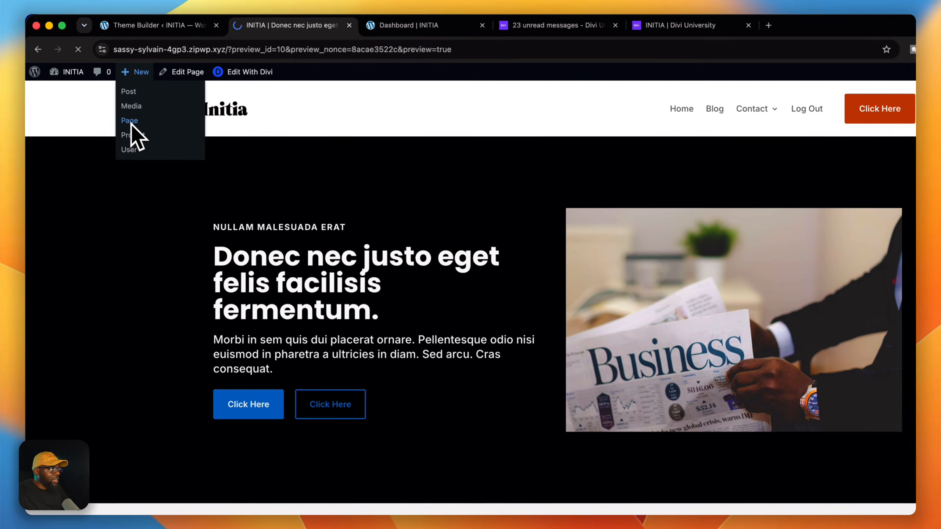
left_click(113, 105)
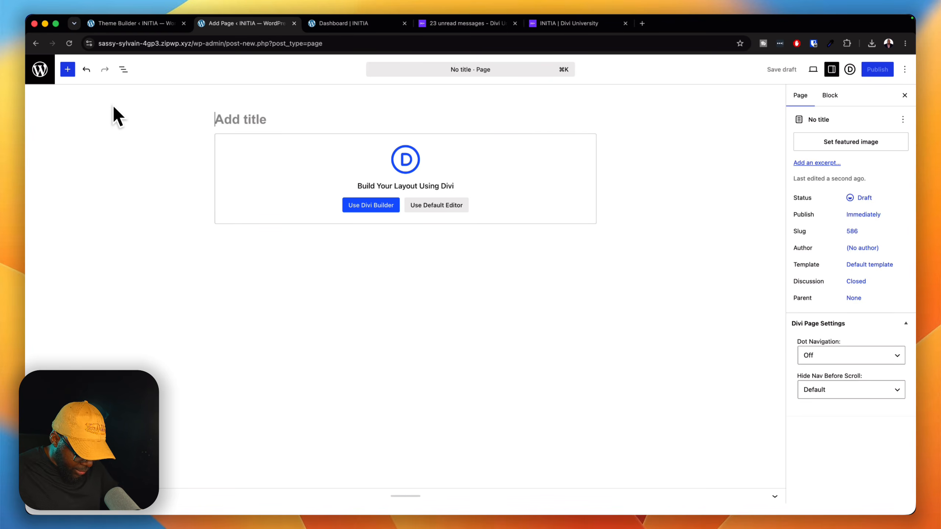
type("New Page")
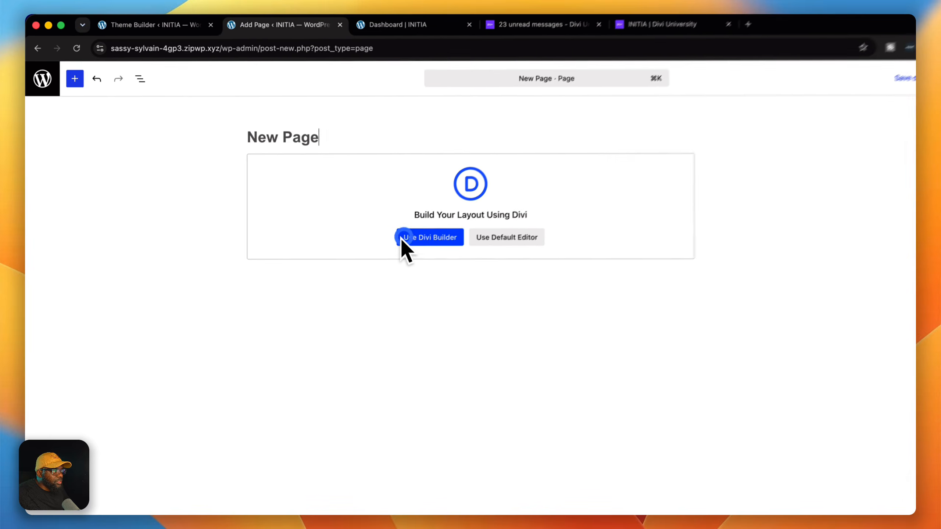
left_click(350, 206)
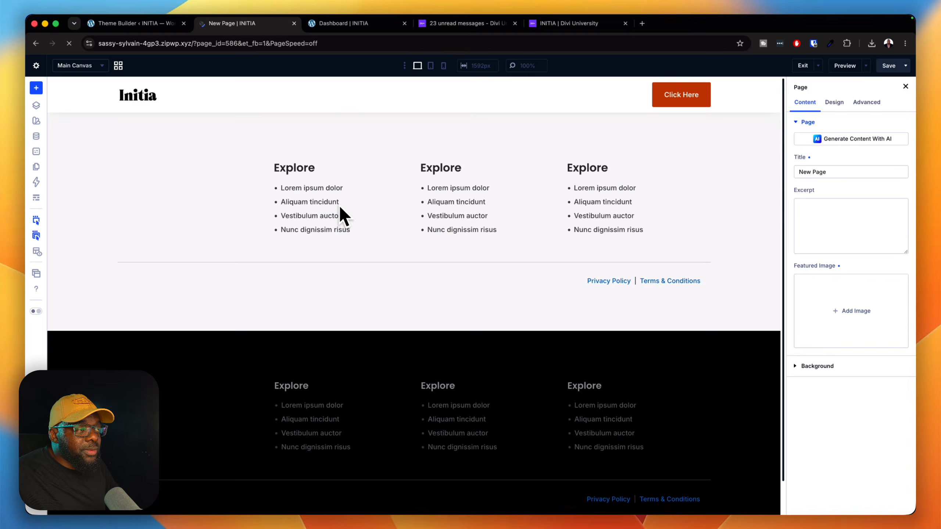
Insert the saved Page-Title-Pri section from the library and delete the empty default section above it
left_click(380, 115)
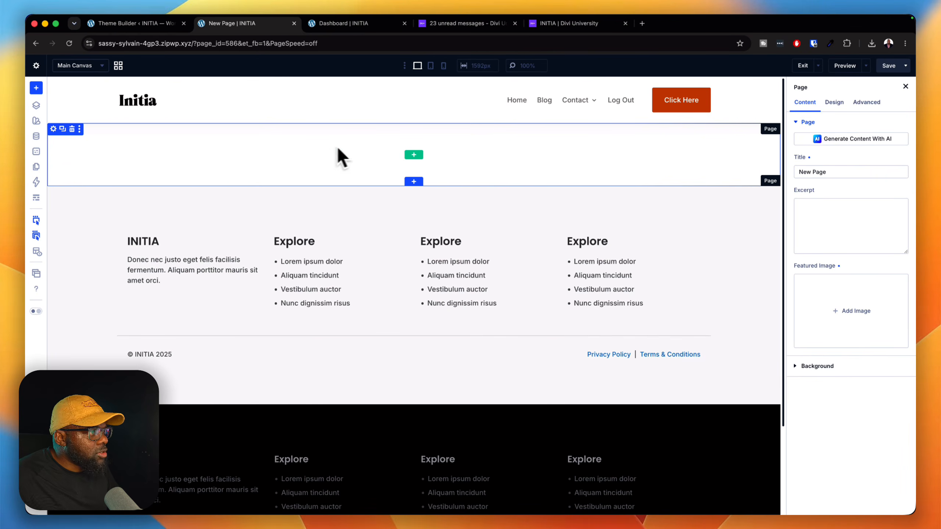
left_click(414, 181)
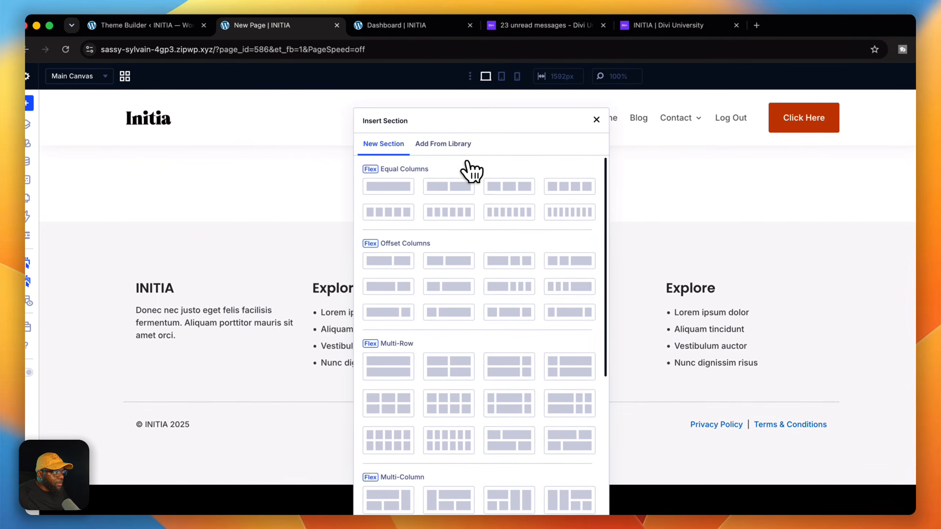
left_click(463, 148)
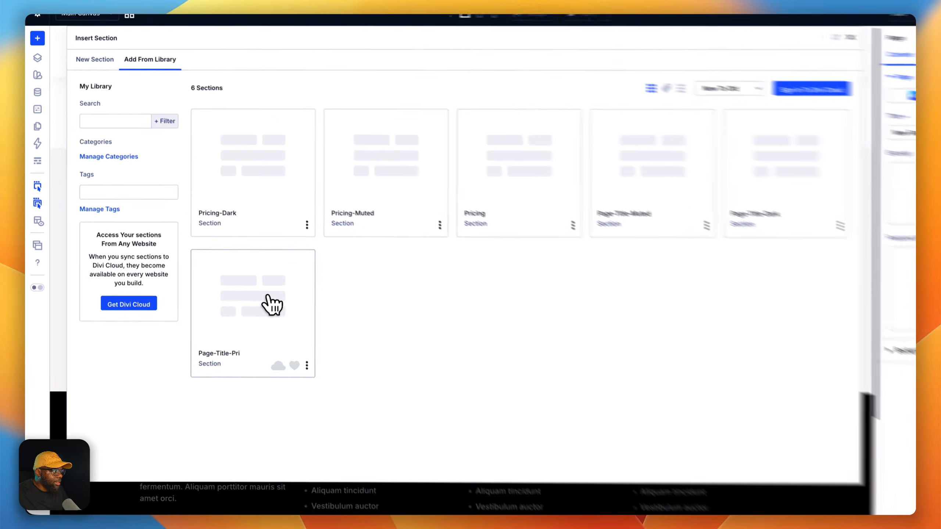
left_click(278, 320)
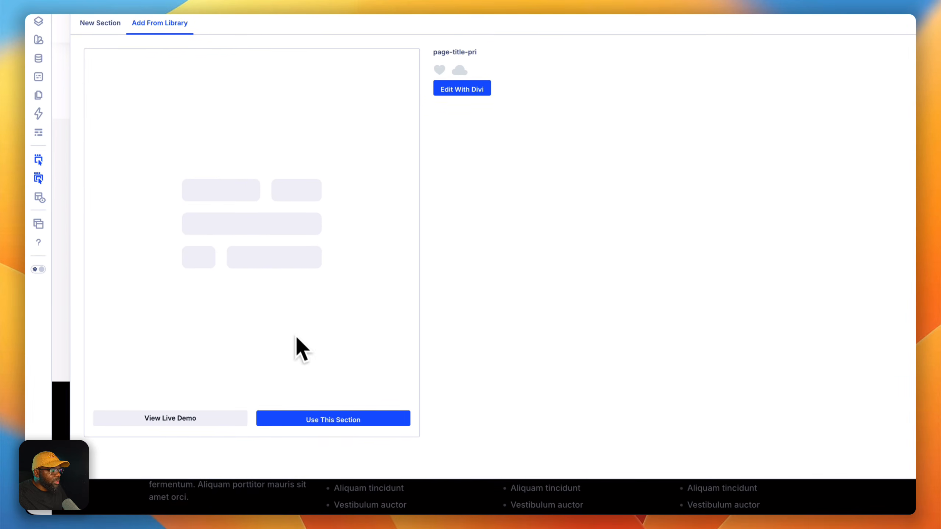
left_click(331, 420)
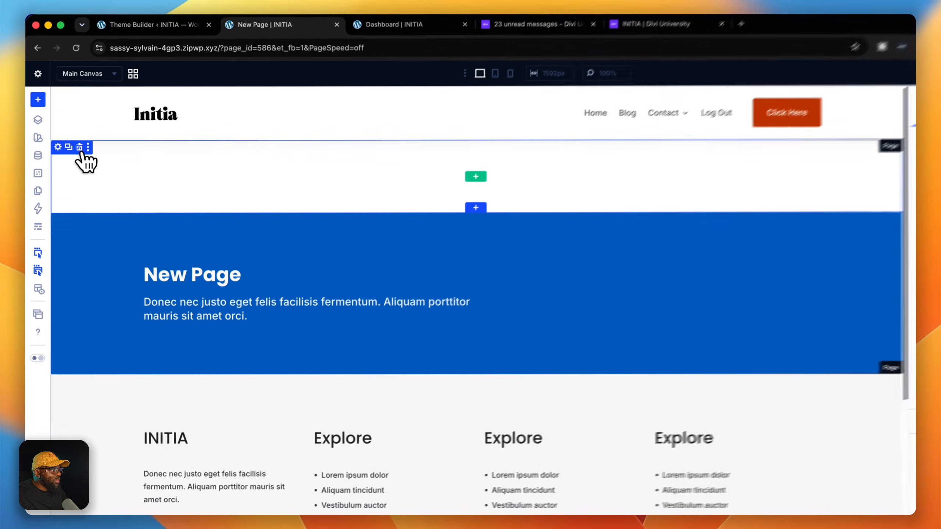
left_click(72, 129)
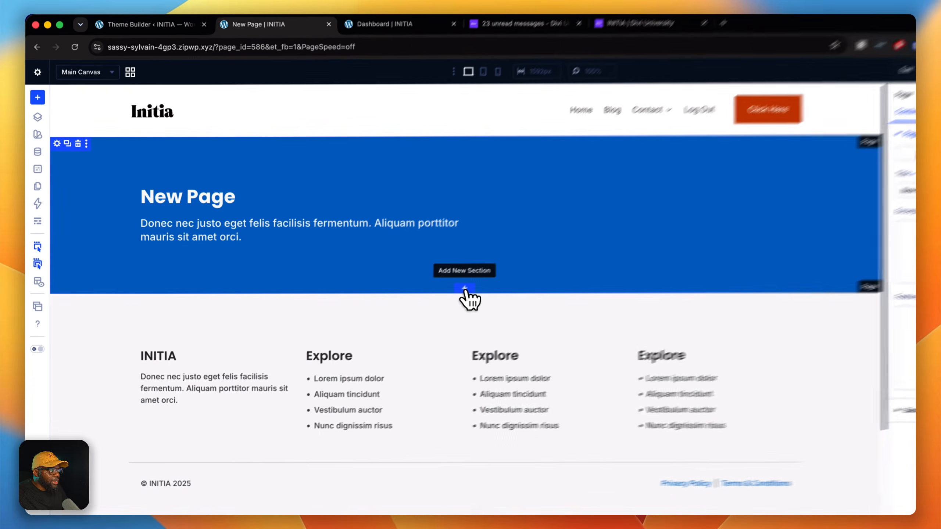
Add a single-column section below the page title section and insert a Blurb module in it
left_click(412, 258)
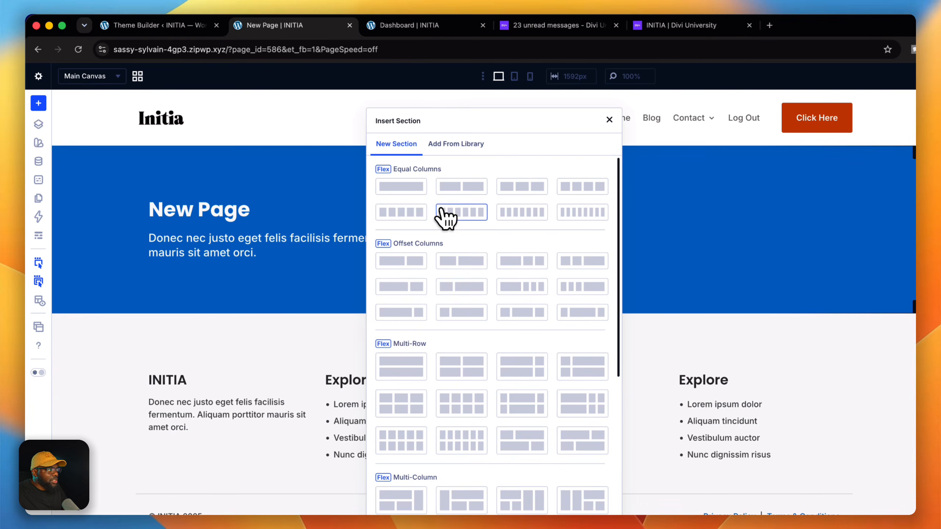
left_click(422, 192)
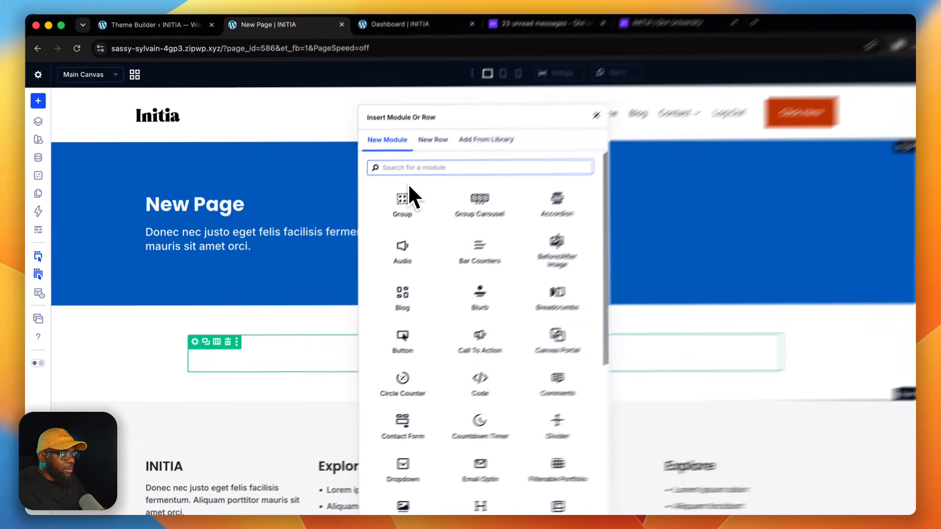
type("blurb")
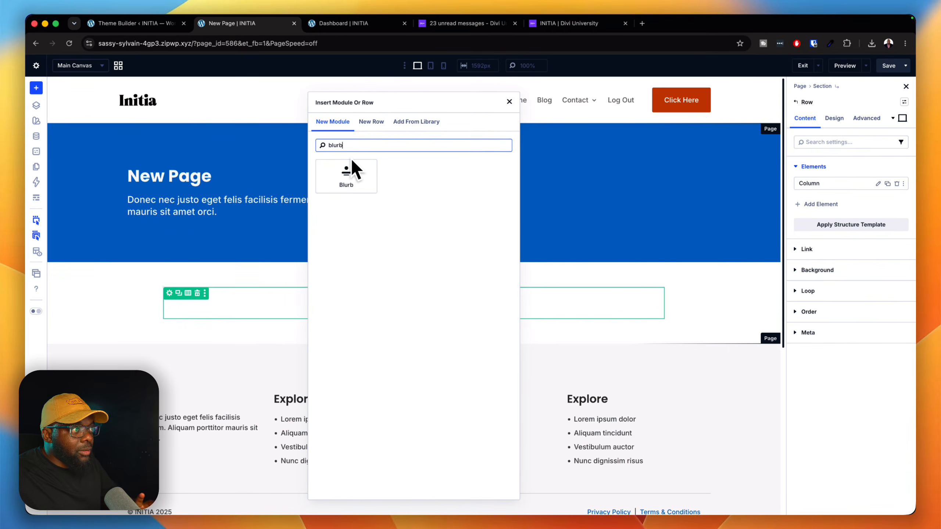
left_click(376, 159)
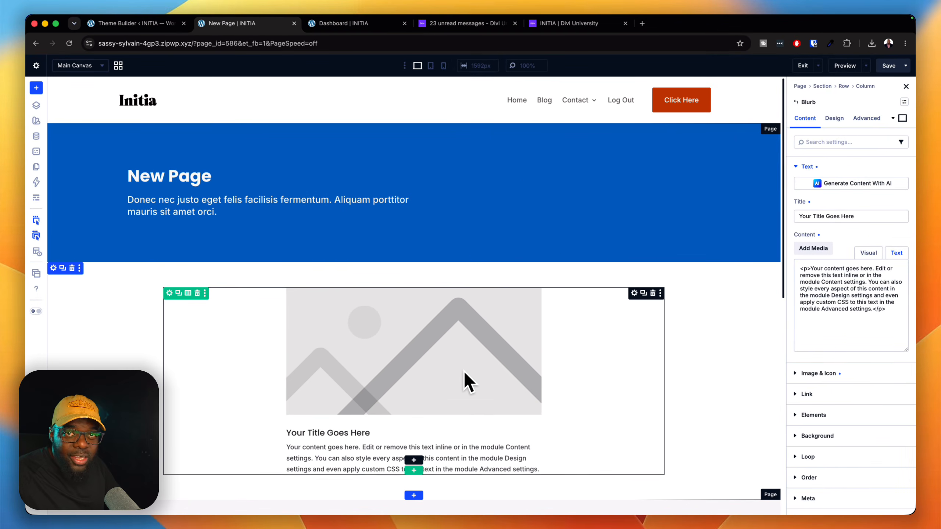
Shorten the blurb's body text by deleting everything from "You can also style every aspect" to the end
scroll(479, 398, "down", 2)
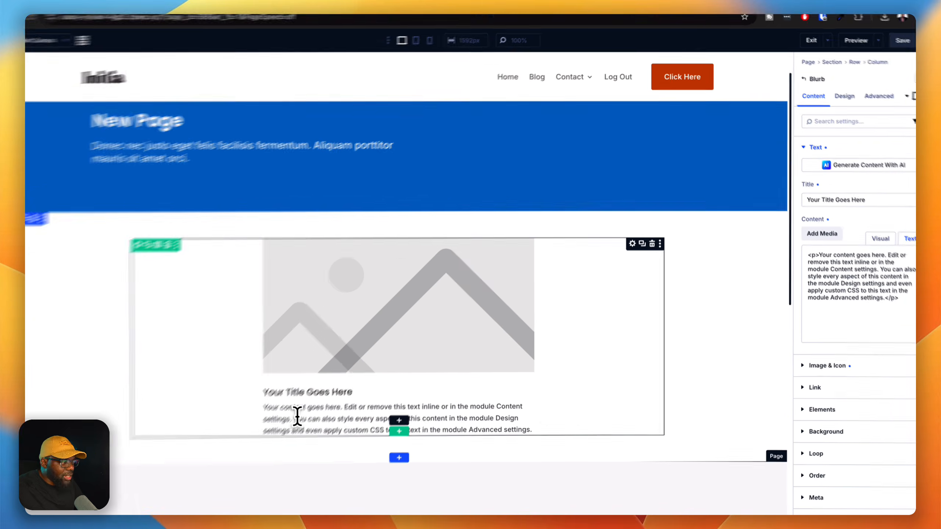
left_click_drag(317, 423, 377, 434)
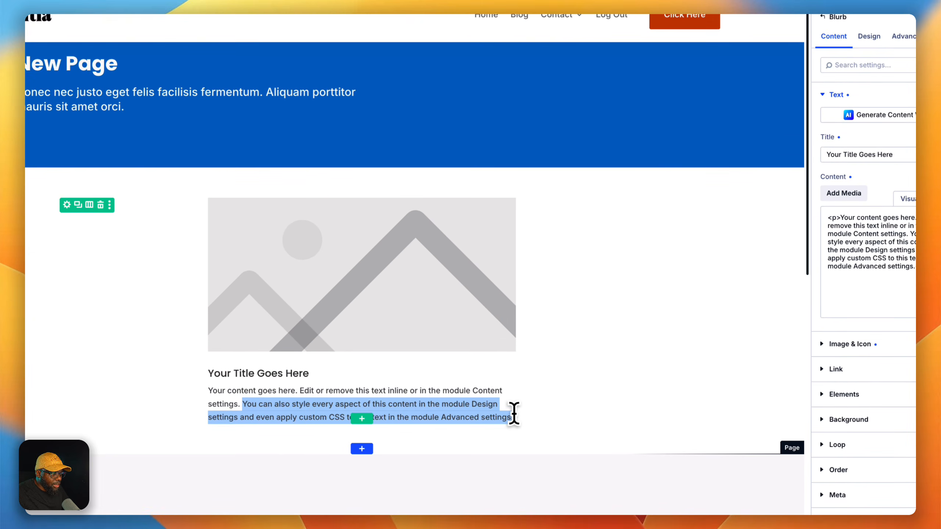
key("BackSpace")
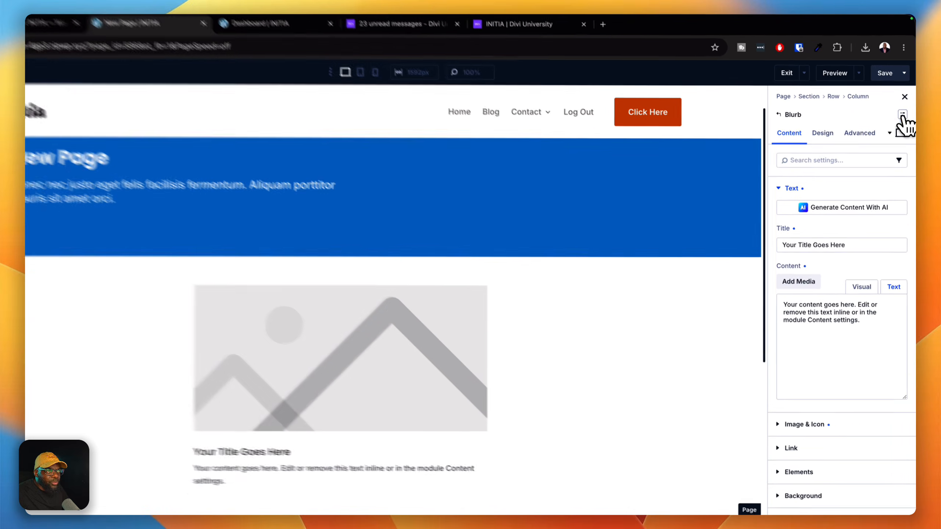
Apply the k-blurb preset to the blurb and set its image to the first media library photo, showing masked dental workers
left_click(904, 101)
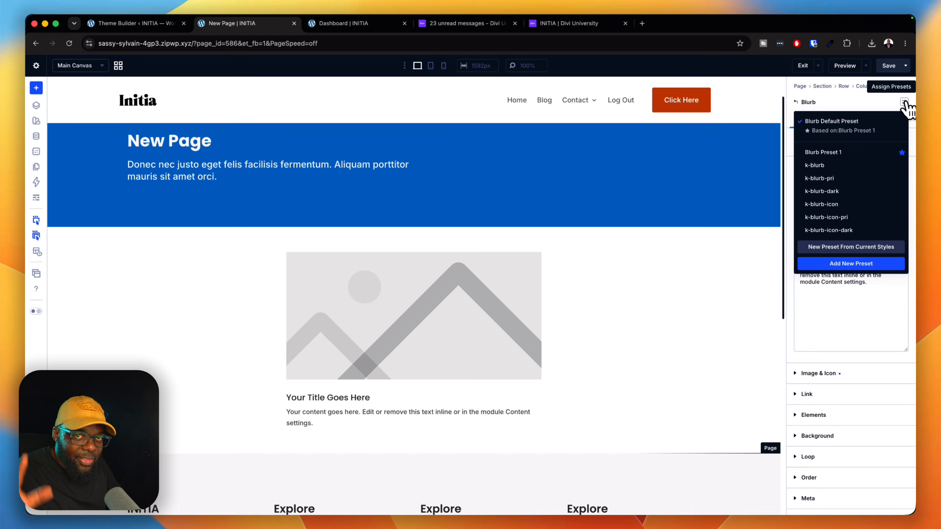
left_click(842, 168)
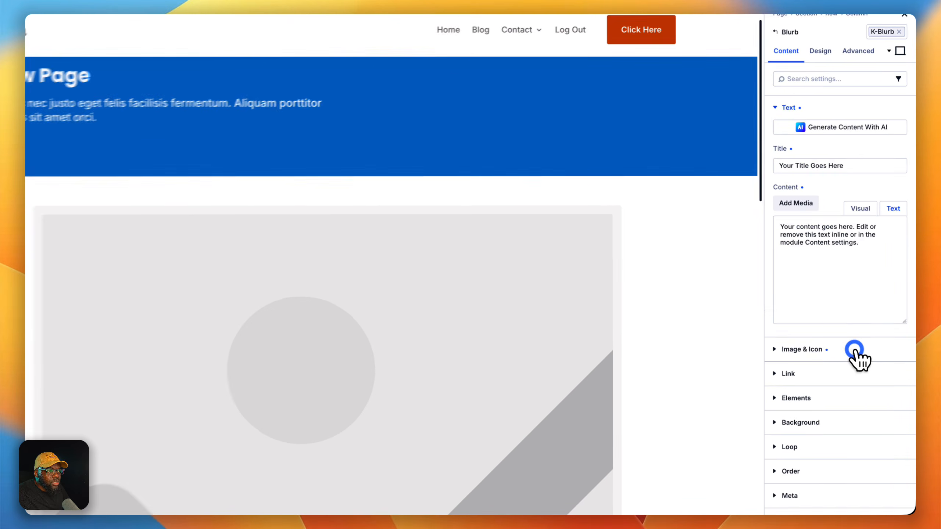
left_click(863, 374)
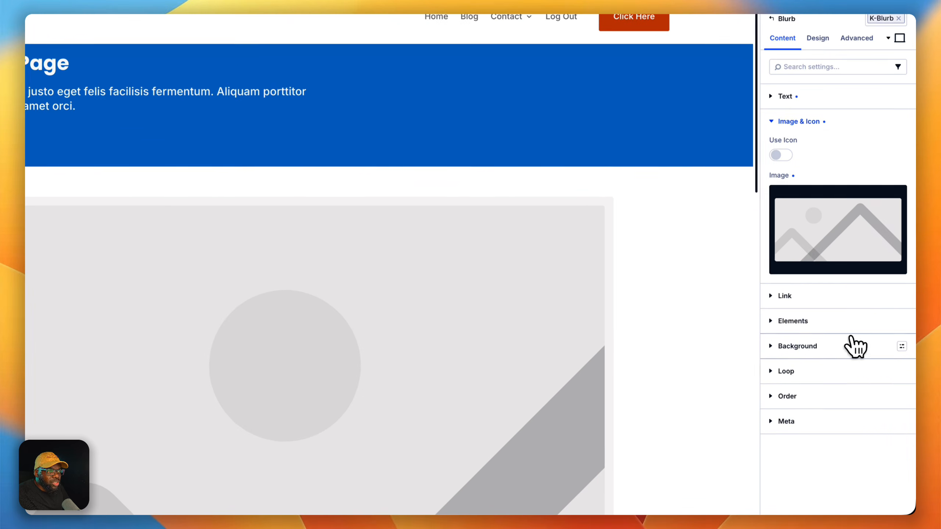
left_click(836, 230)
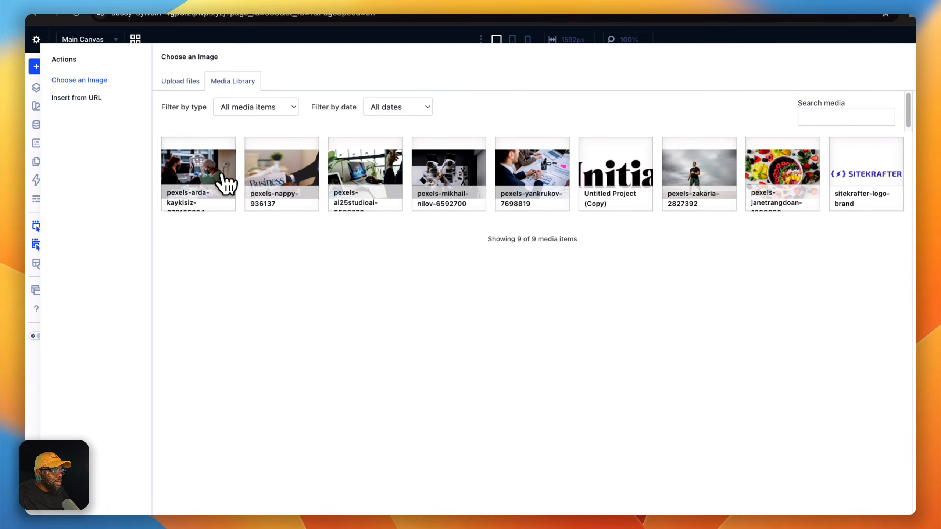
left_click(224, 178)
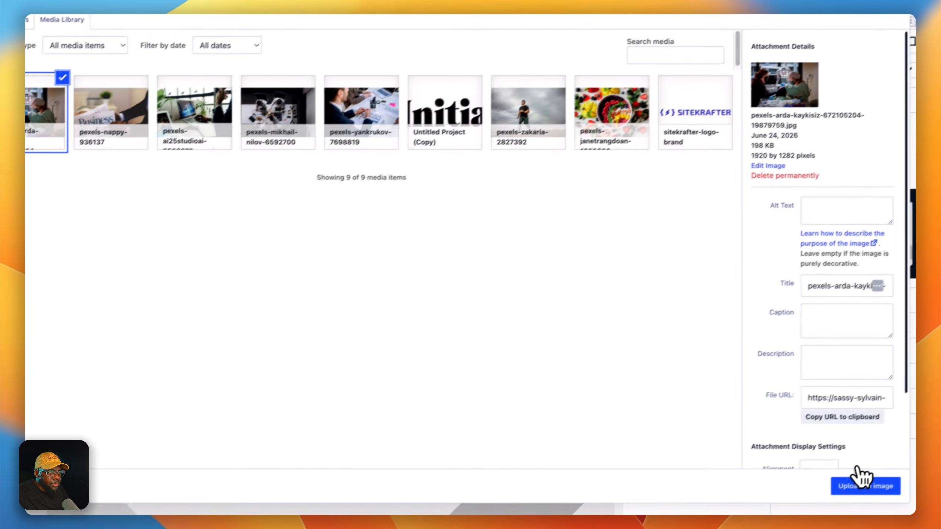
left_click(863, 484)
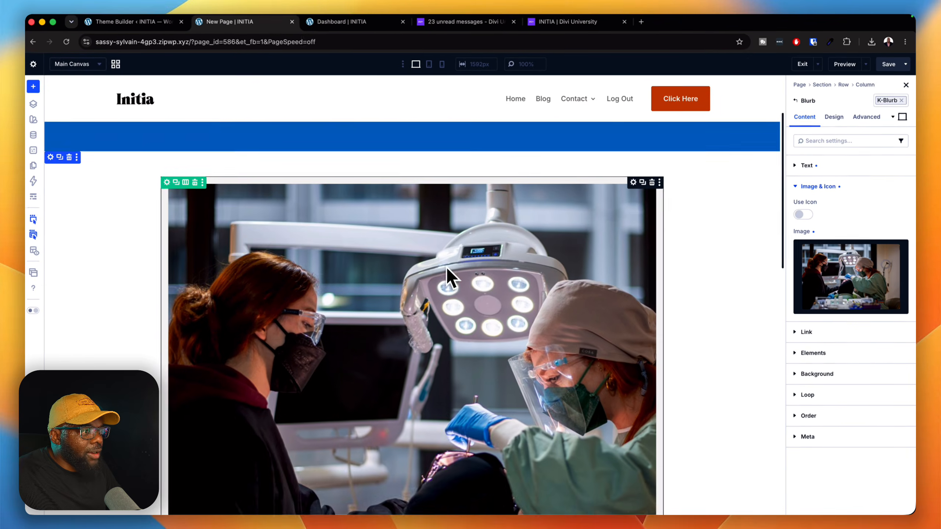
scroll(422, 258, "down", 10)
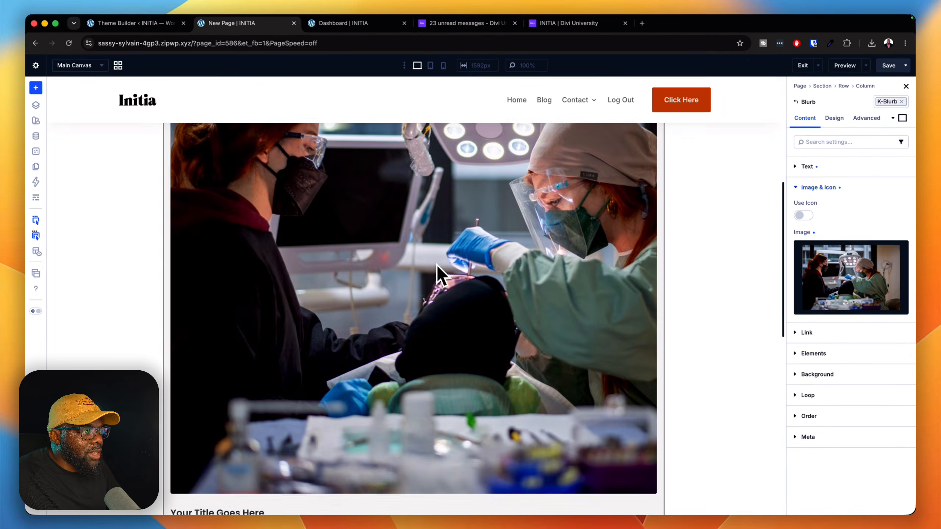
scroll(435, 263, "up", 10)
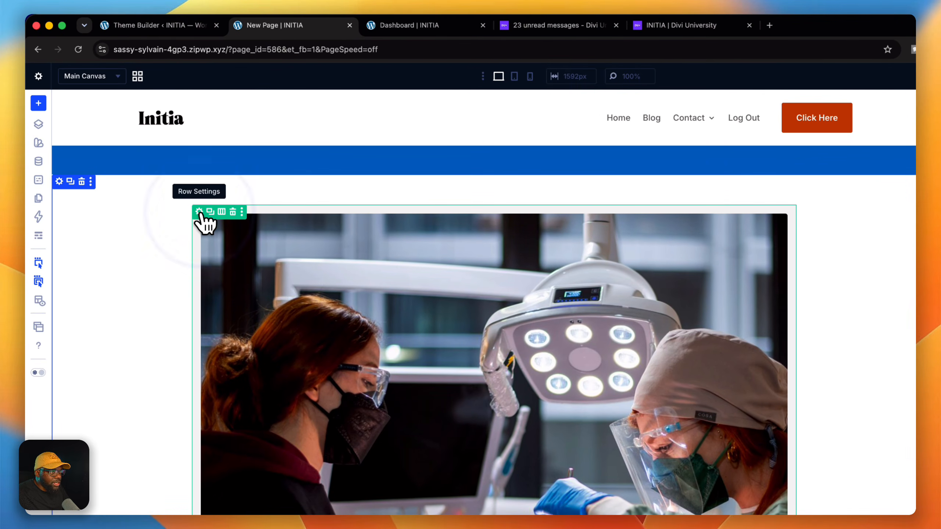
Apply the autogrid preset to the column holding the three blurbs
left_click(225, 215)
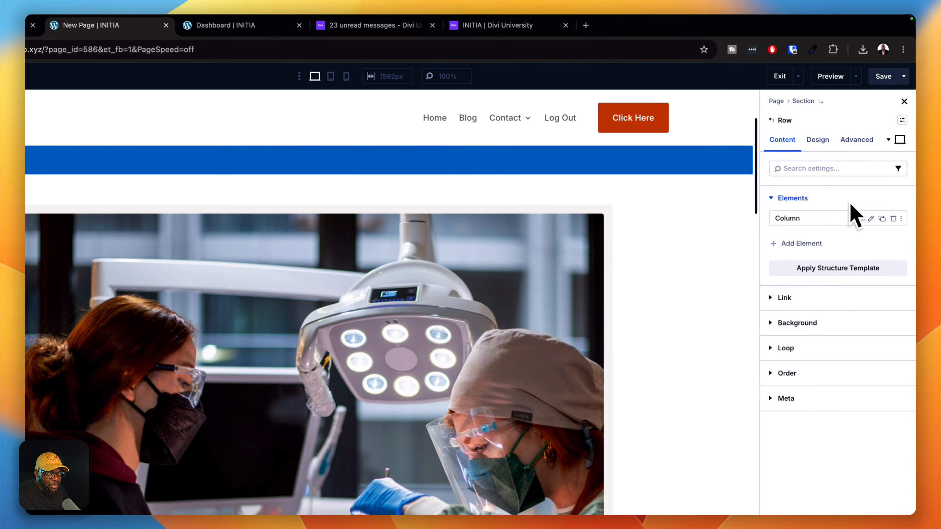
left_click(871, 218)
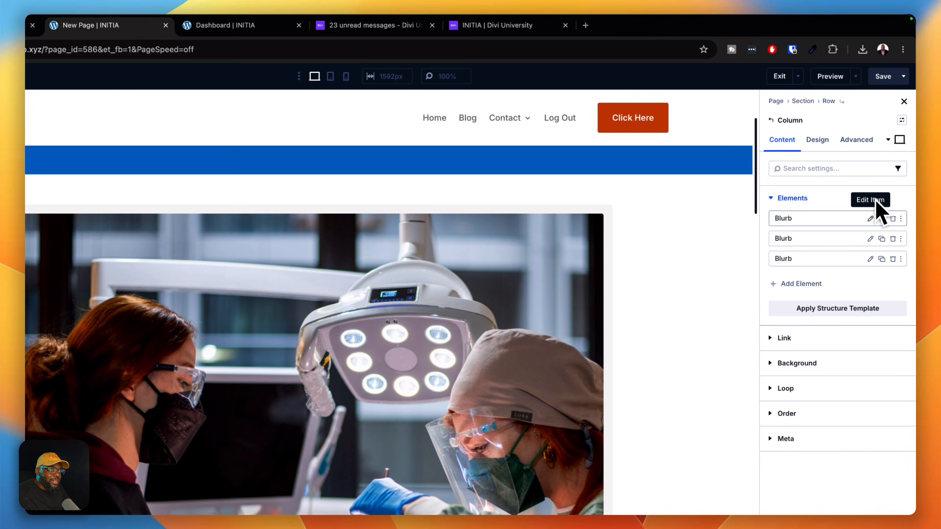
left_click(901, 121)
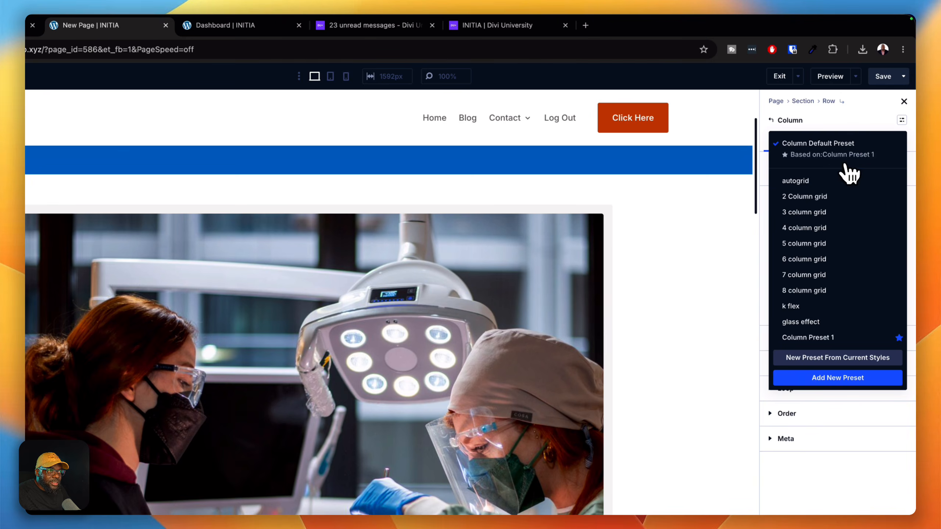
left_click(831, 182)
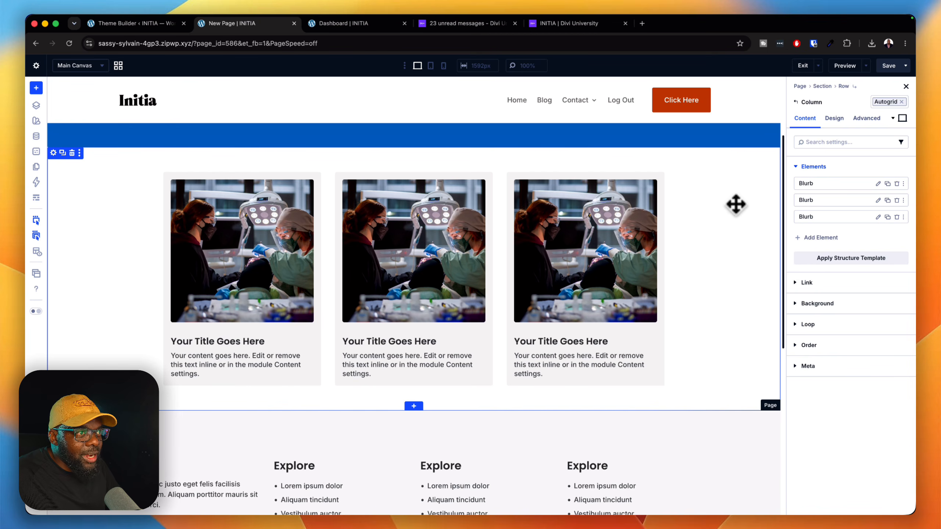
scroll(740, 232, "up", 1)
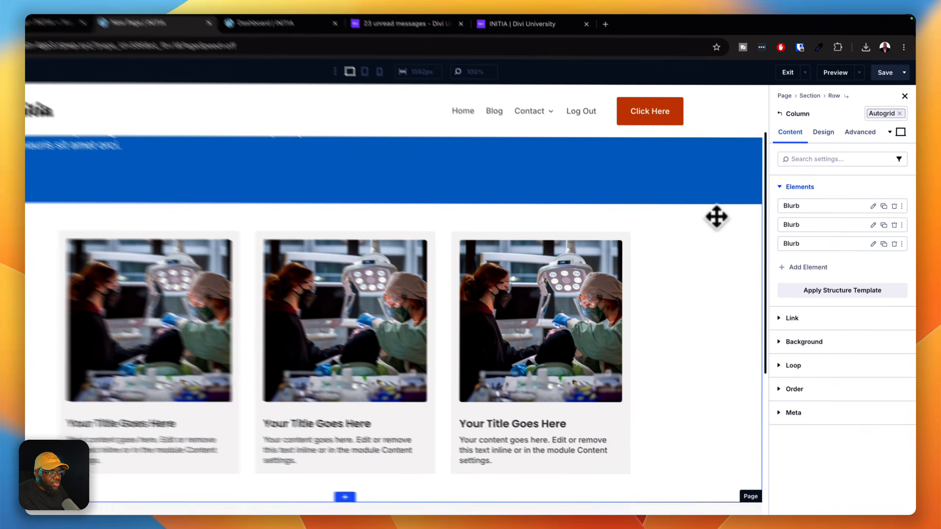
Apply the k-section-l preset to the section containing the blurb cards
left_click(740, 192)
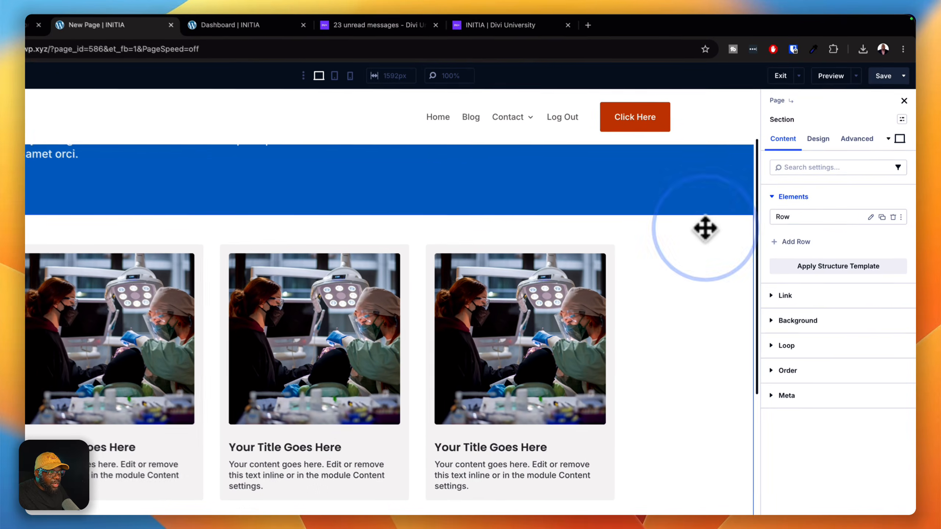
left_click(900, 123)
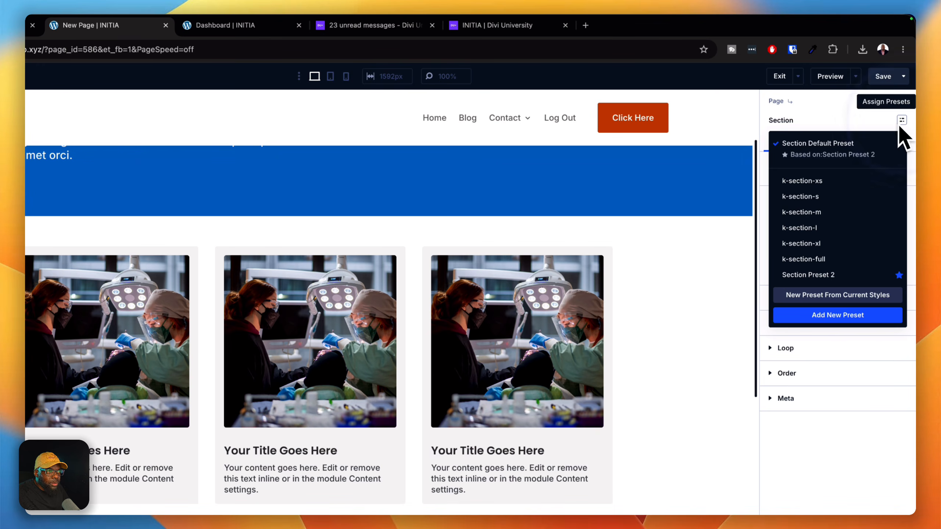
left_click(802, 212)
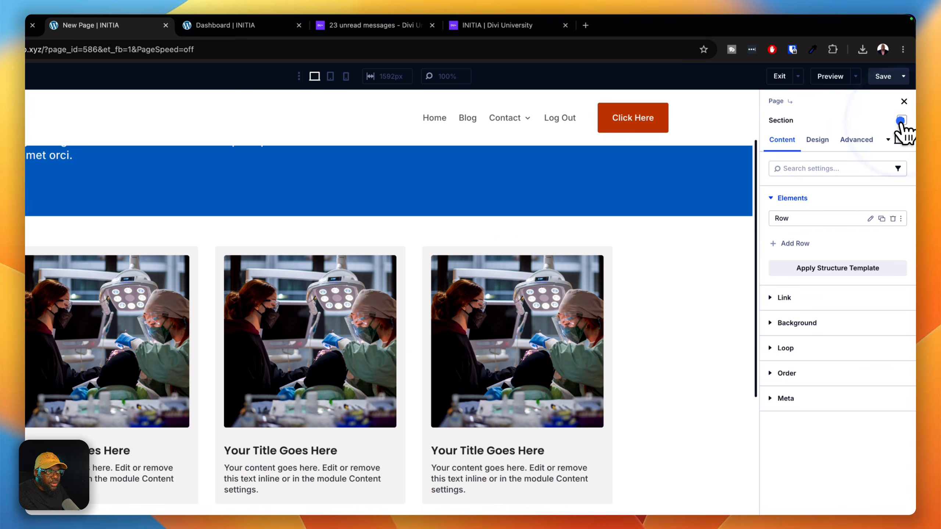
left_click(899, 138)
left_click(833, 227)
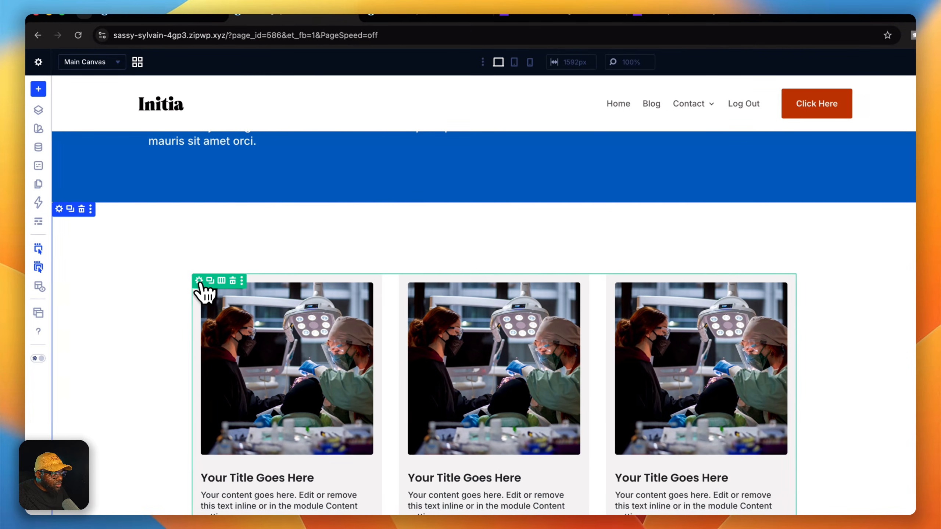
Apply the k-content-width preset to the row around the blurb cards and save the page
left_click(199, 280)
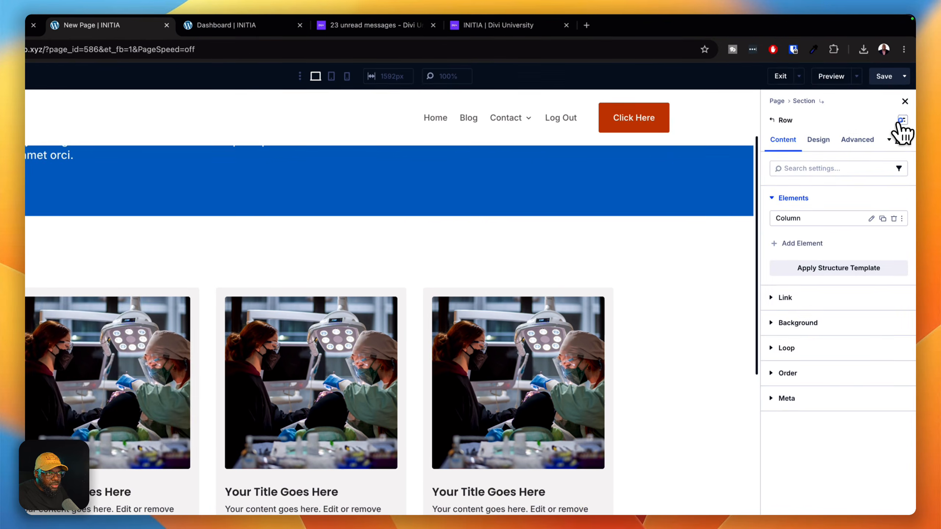
left_click(902, 121)
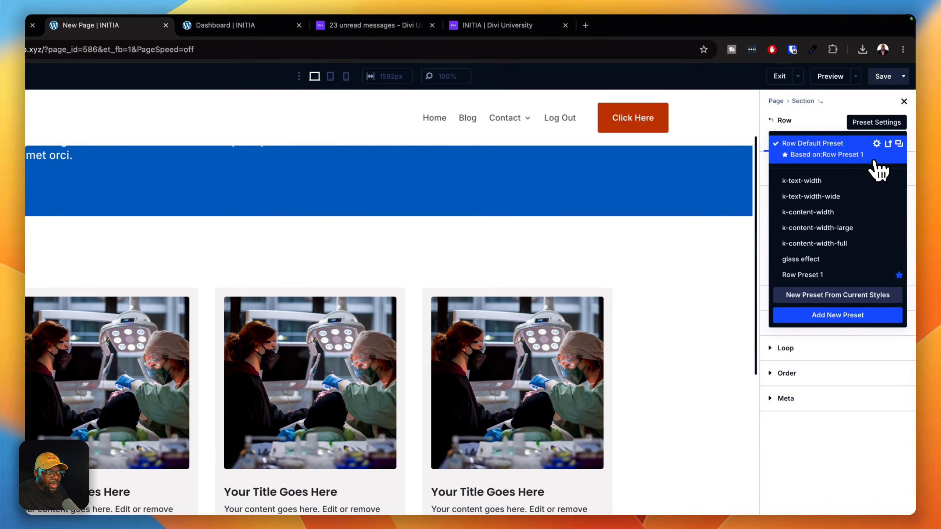
left_click(840, 215)
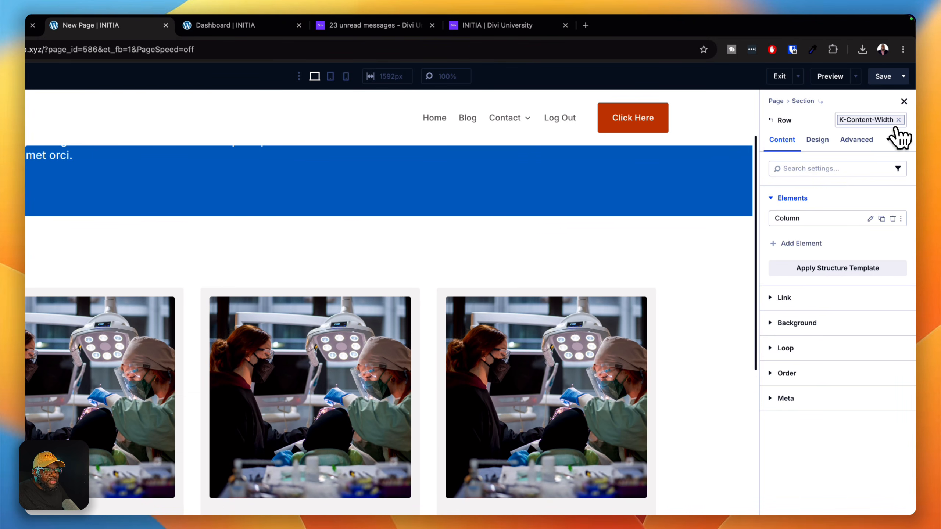
left_click(888, 80)
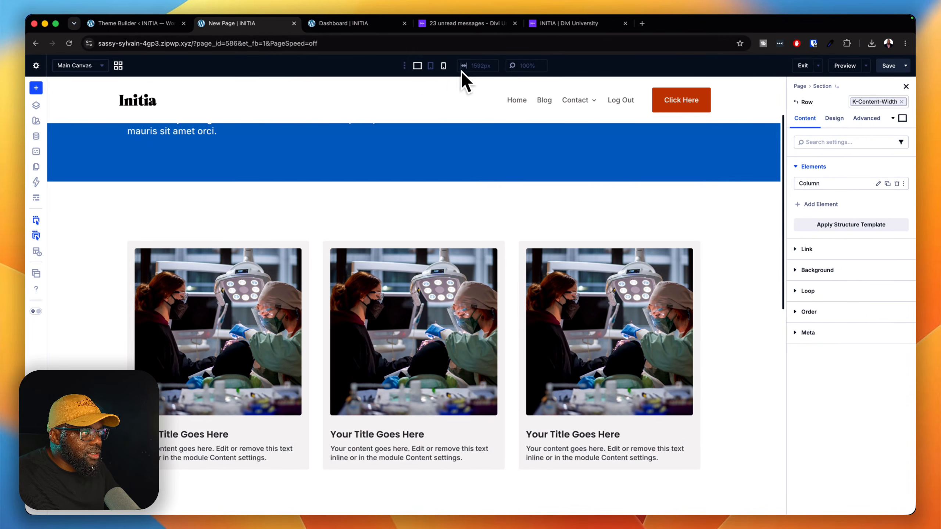
Check the page layout at tablet and phone widths, then return to the desktop view
scroll(445, 148, "up", 2)
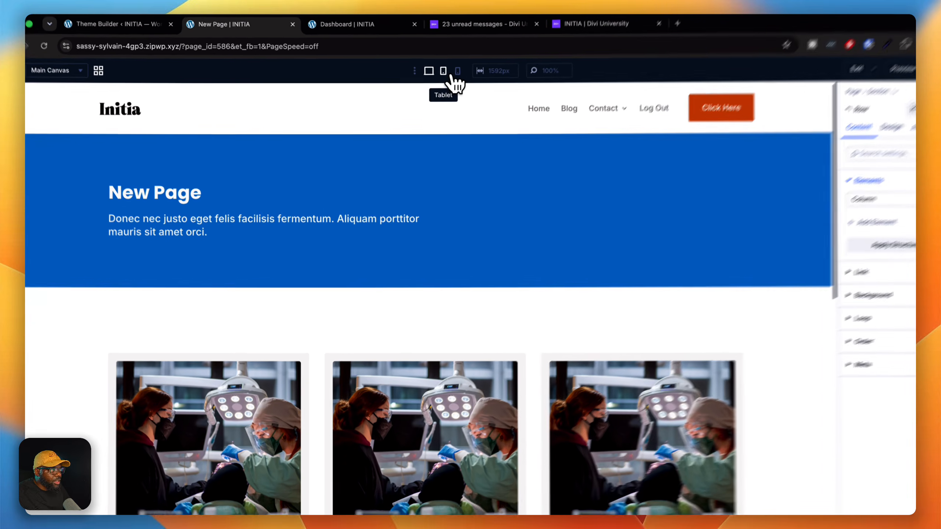
left_click(443, 71)
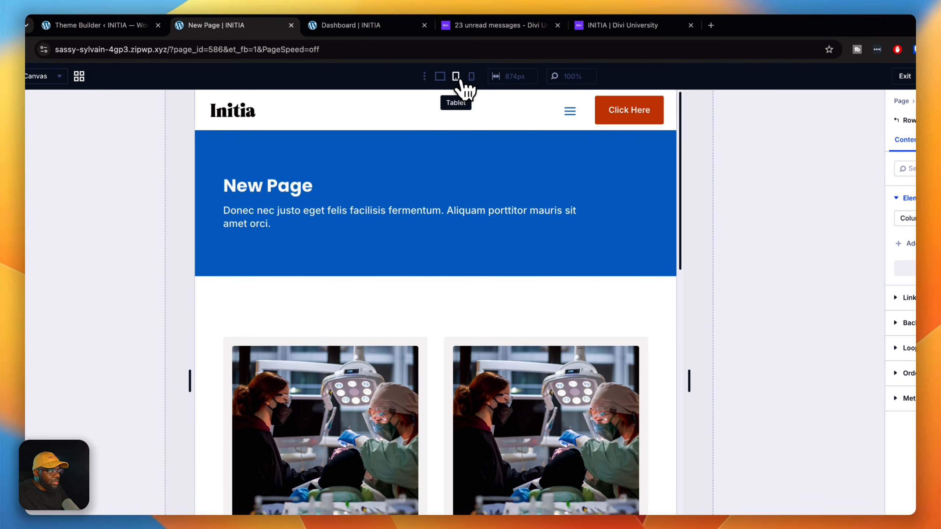
left_click(471, 76)
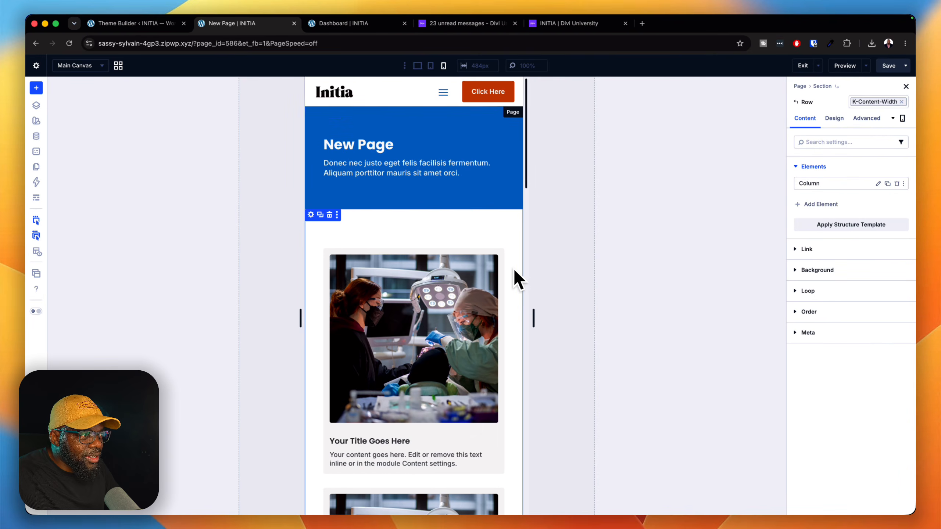
scroll(521, 284, "down", 10)
scroll(521, 283, "up", 10)
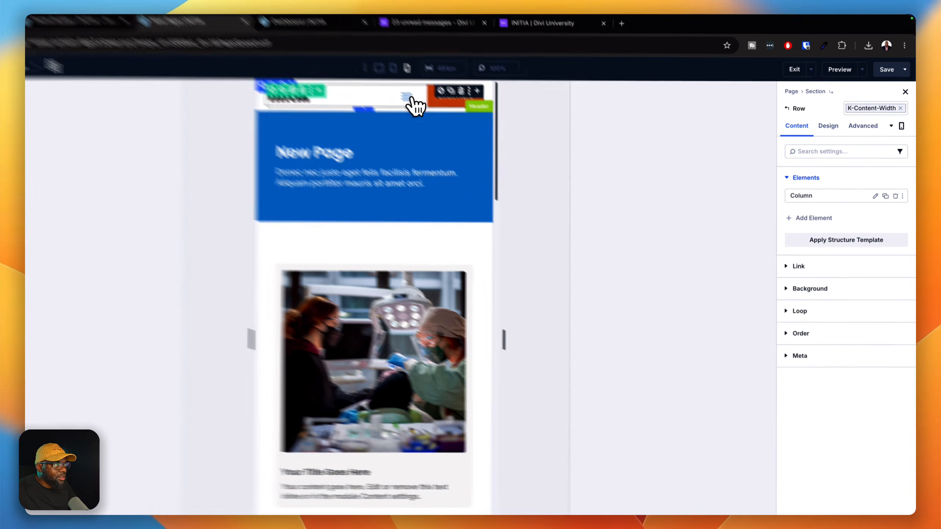
left_click(417, 66)
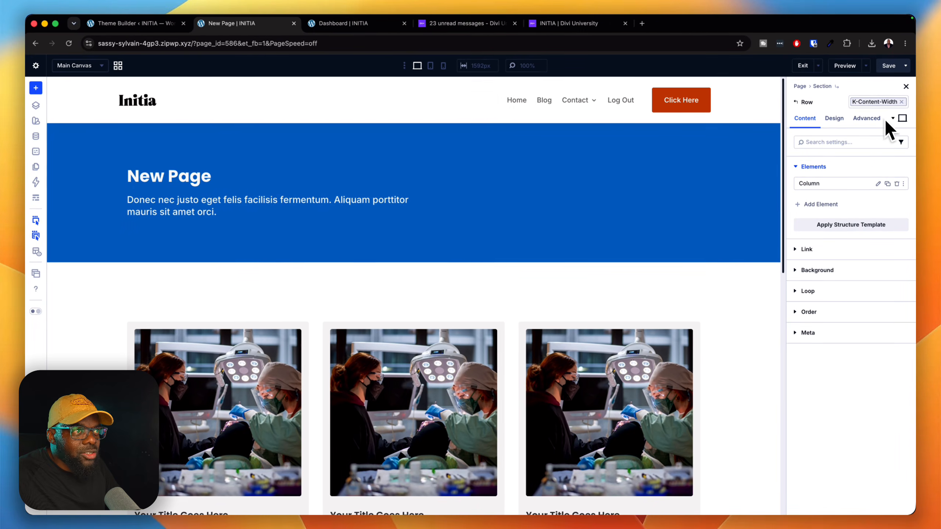
Save the page and review its blurb grid and footer in a front-end preview
left_click(887, 69)
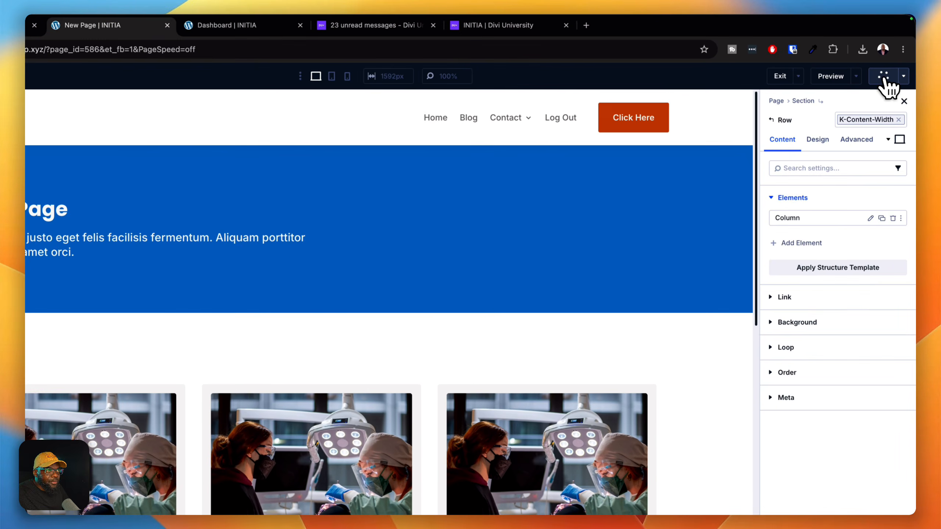
left_click(856, 77)
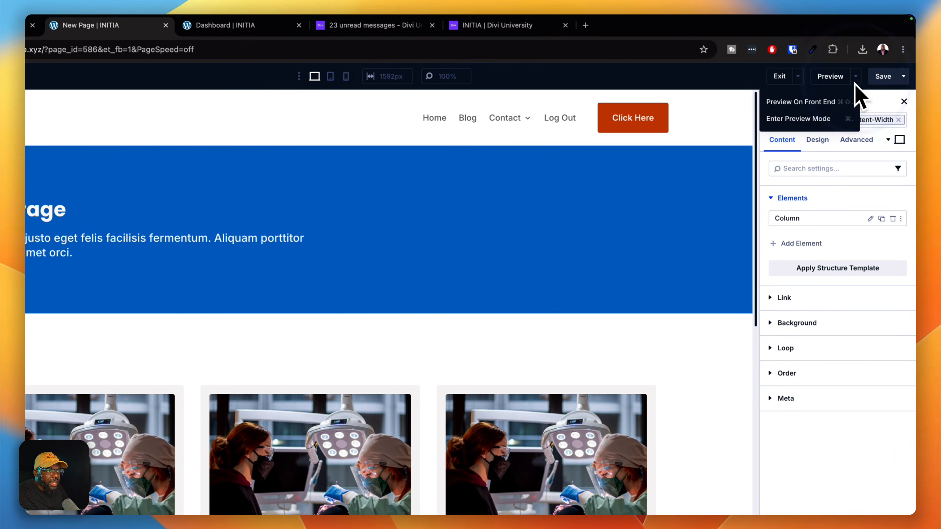
left_click(815, 102)
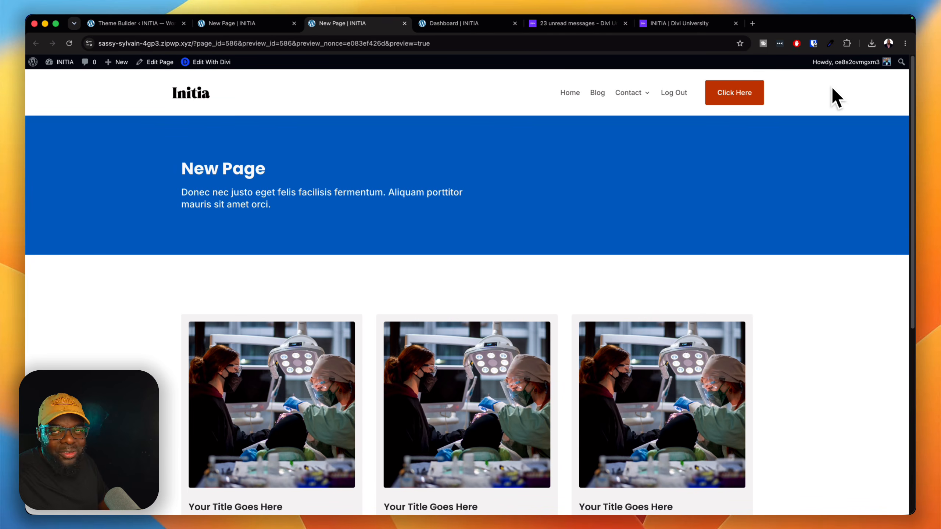
scroll(870, 253, "down", 5)
scroll(875, 265, "down", 3)
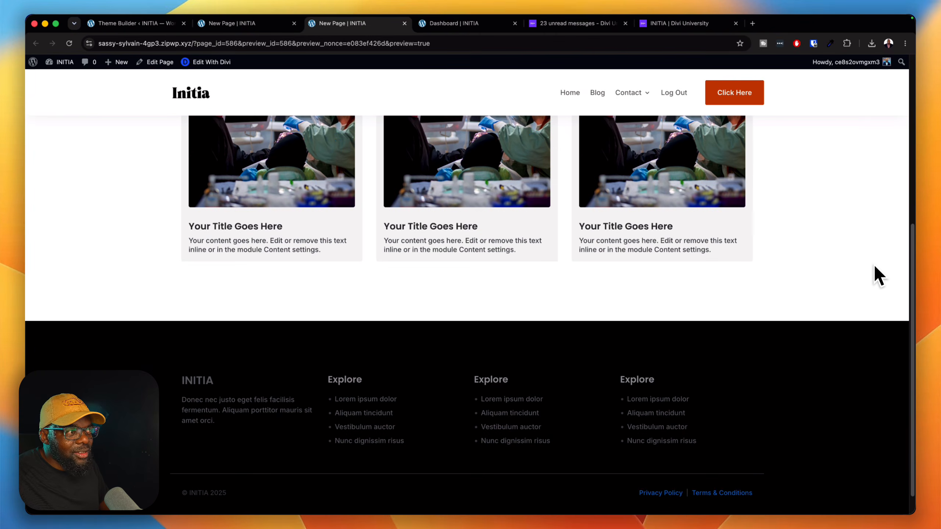
scroll(875, 266, "up", 8)
scroll(874, 265, "down", 5)
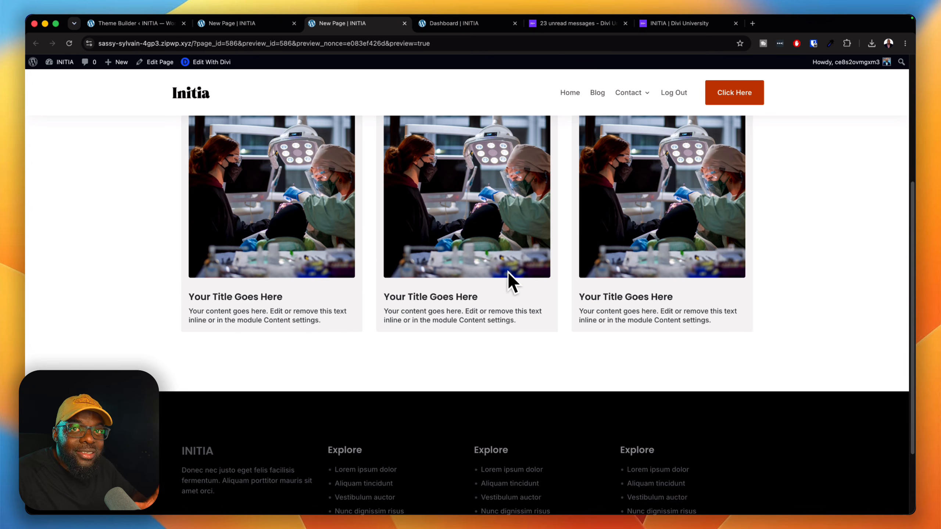
scroll(510, 317, "up", 1)
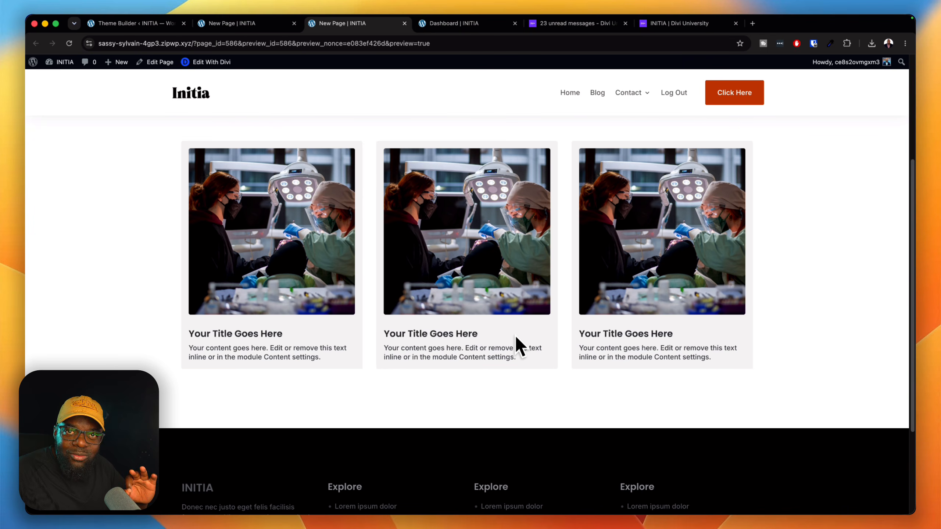
scroll(515, 335, "up", 5)
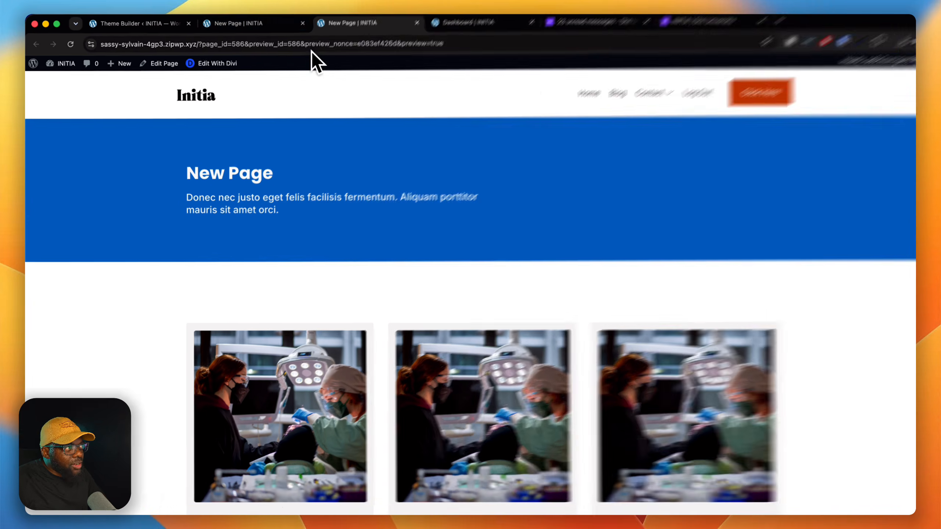
Return to the New Page tab in the Divi builder and open the color variables
left_click(277, 25)
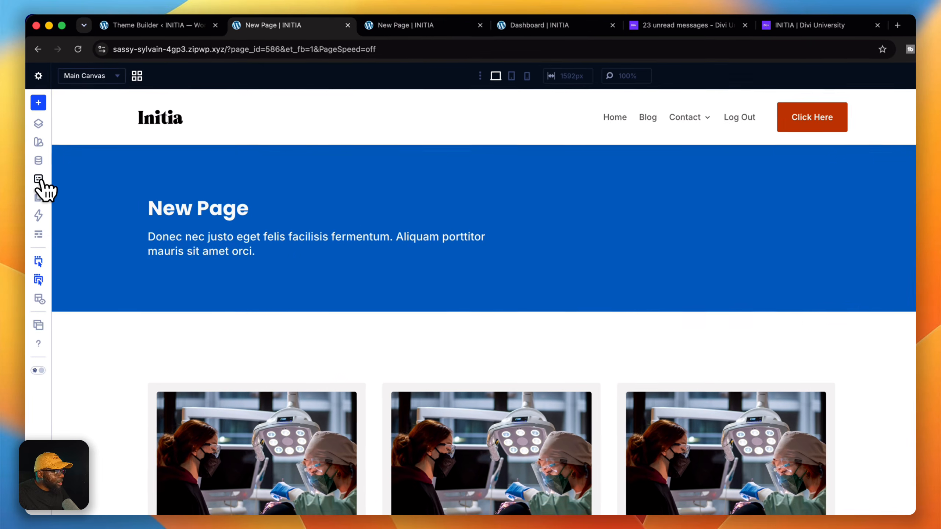
left_click(36, 151)
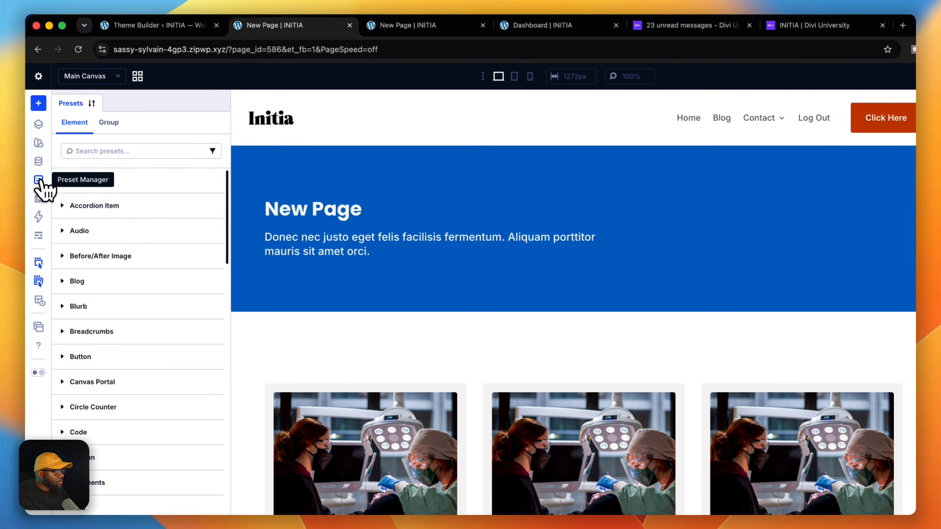
left_click(38, 161)
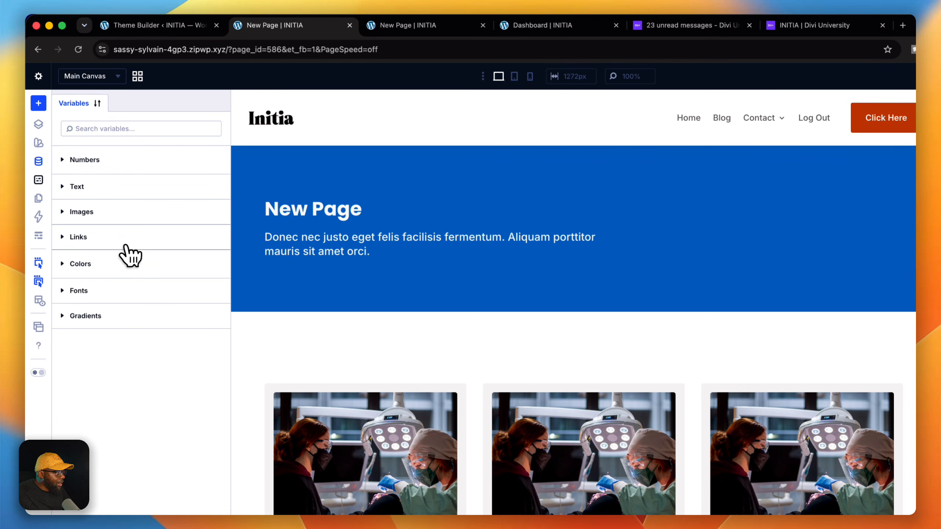
left_click(126, 264)
scroll(233, 276, "down", 3)
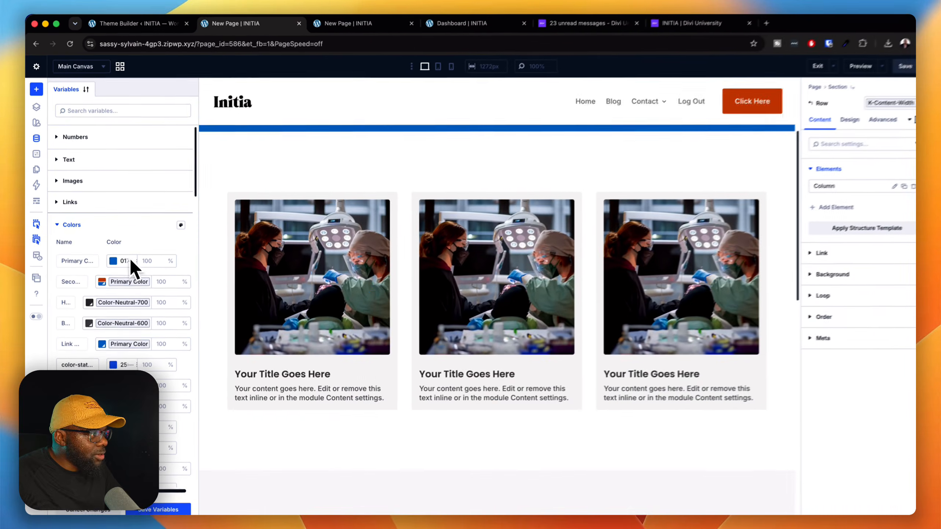
scroll(326, 302, "up", 3)
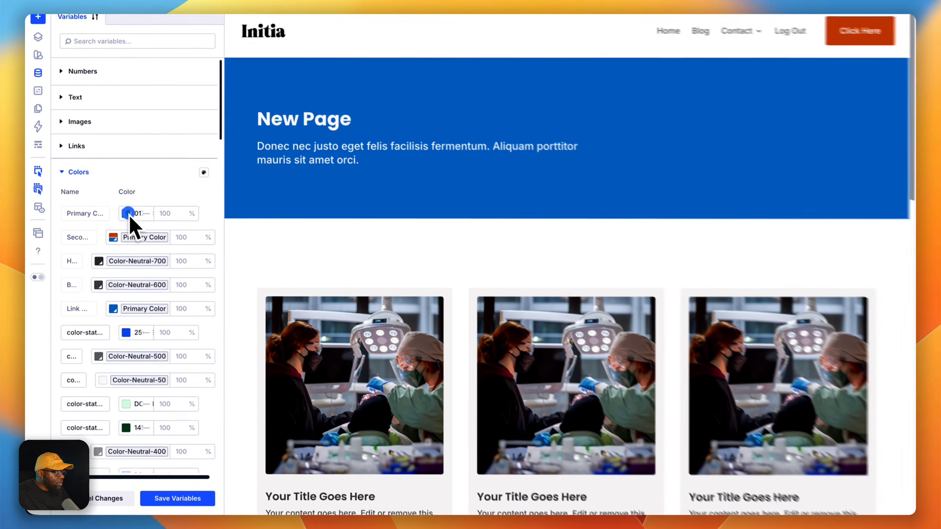
Set the Primary Color variable to magenta C701CB by shifting its hue
left_click(112, 257)
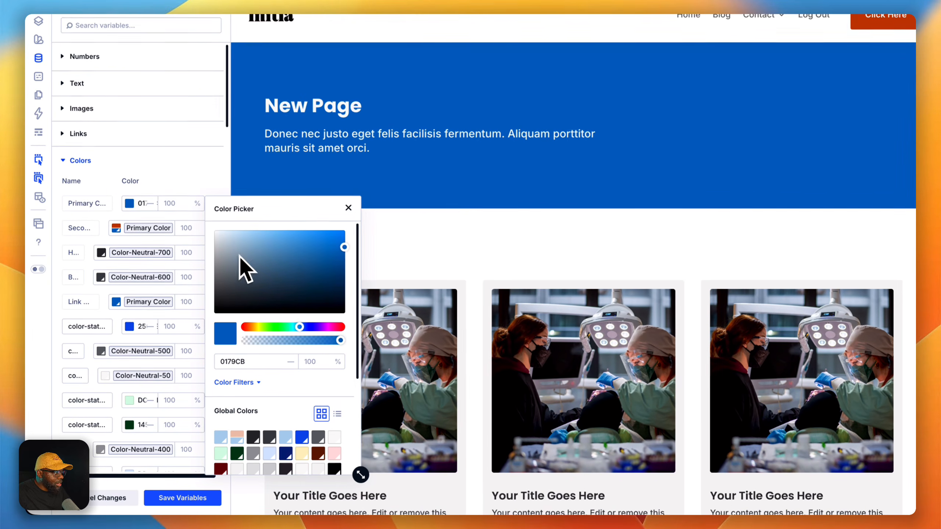
left_click_drag(297, 319, 324, 330)
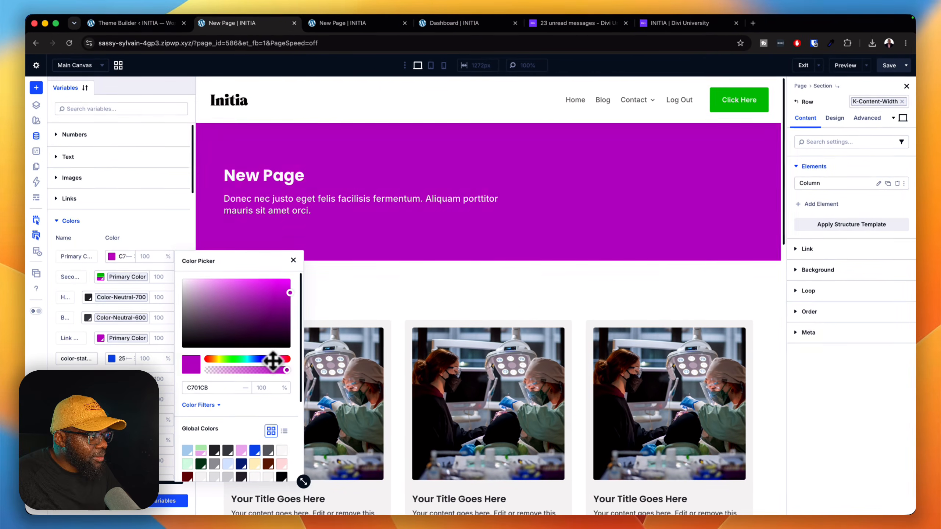
left_click_drag(273, 361, 272, 361)
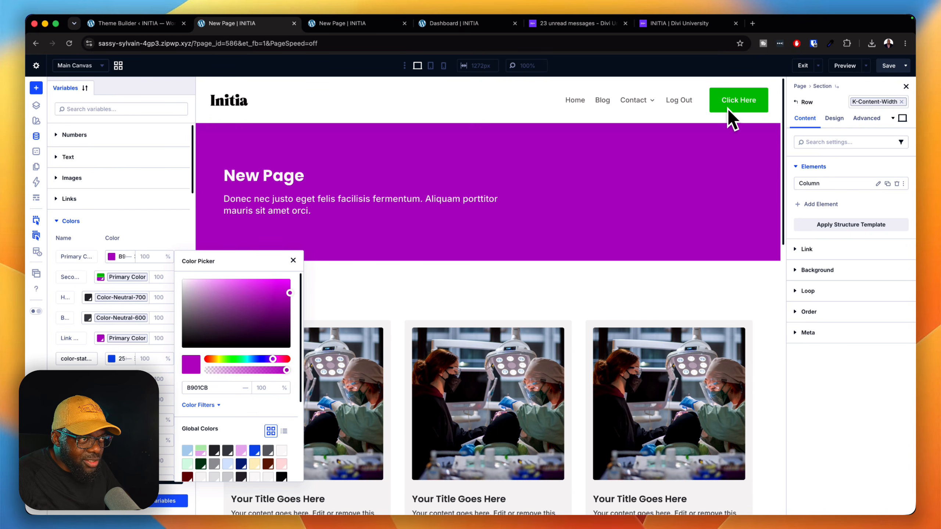
left_click(223, 358)
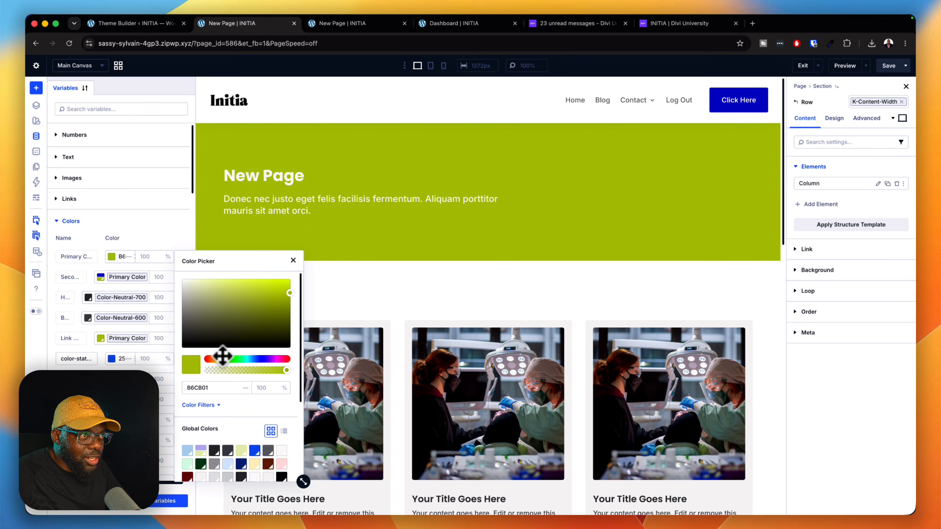
left_click_drag(226, 355, 274, 359)
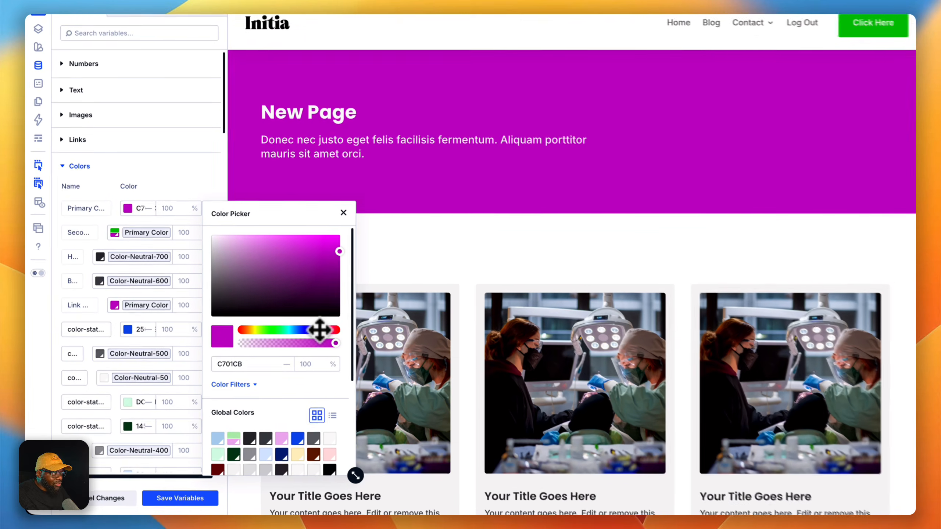
left_click(348, 209)
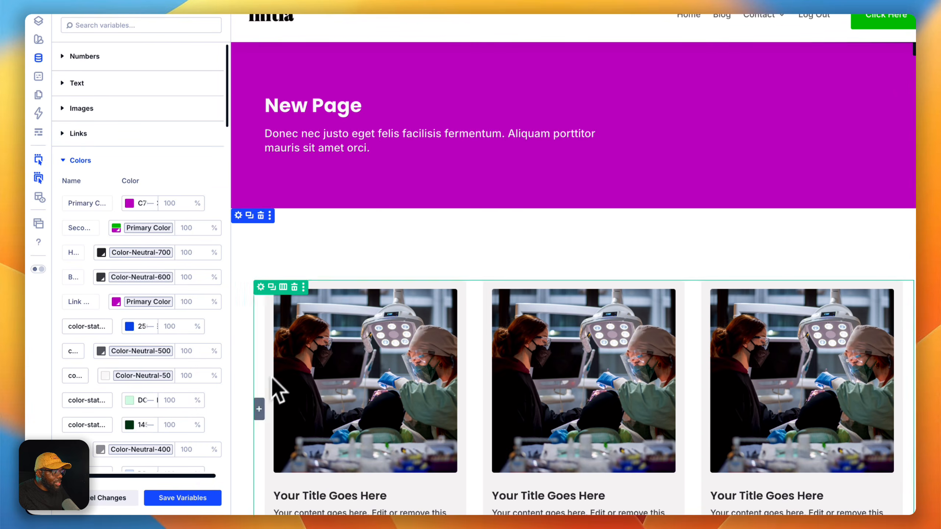
Save the changed variables across the entire site, close the variable manager and save the page
left_click(219, 498)
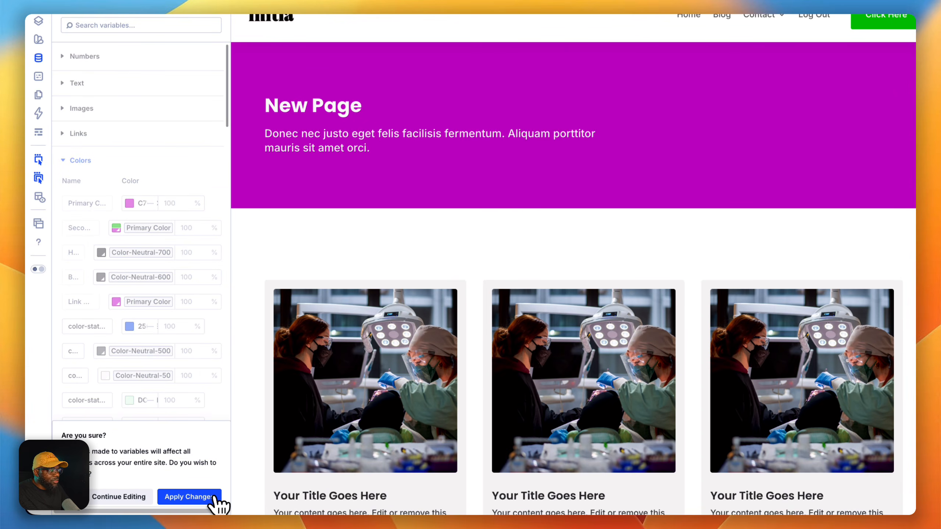
left_click(216, 497)
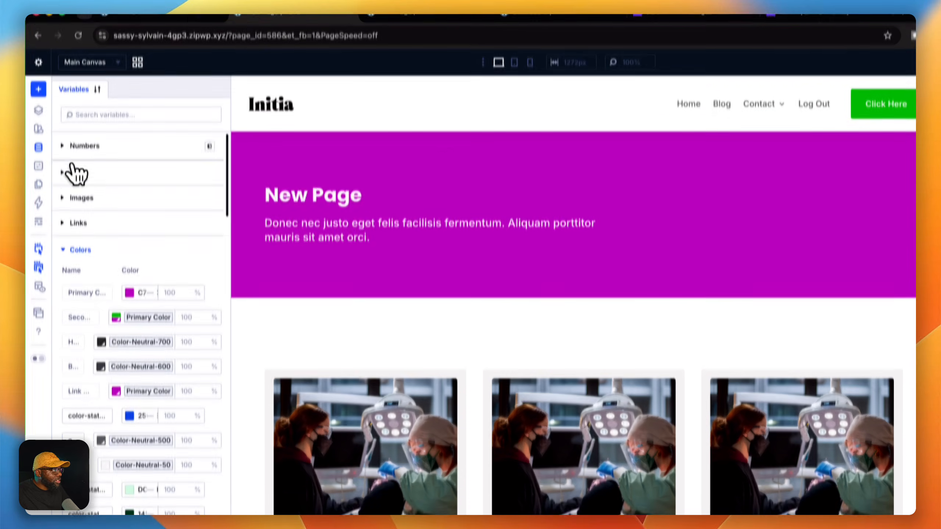
left_click(38, 161)
left_click(881, 77)
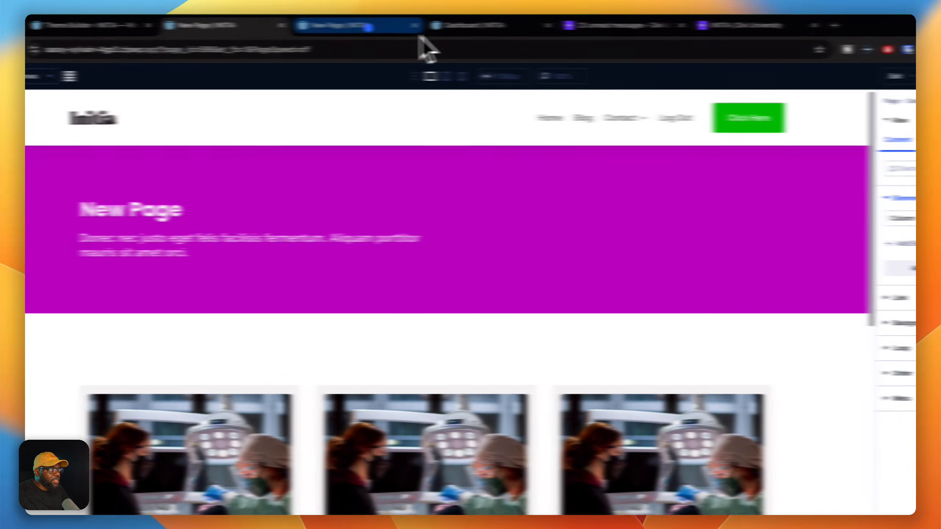
Reload the front-end preview of New Page and review its colors from the header down to the footer links
left_click(241, 25)
left_click(78, 49)
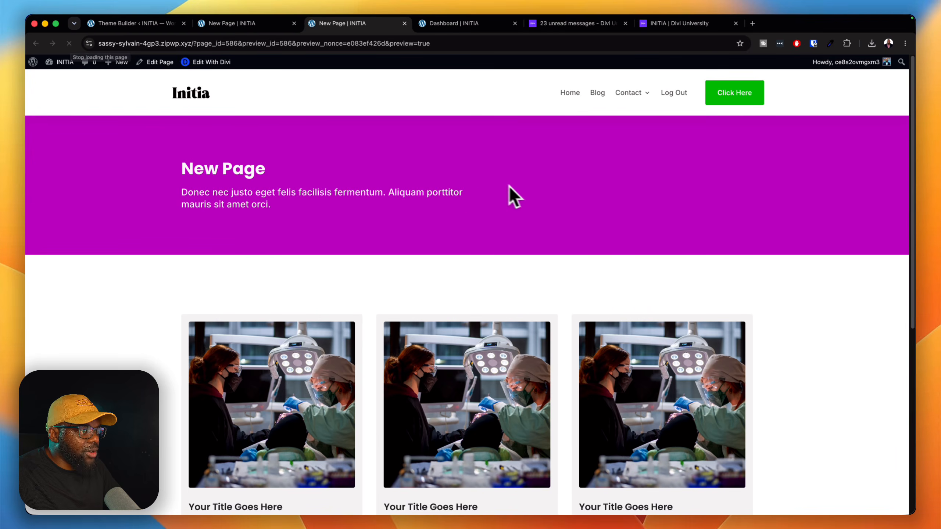
scroll(512, 196, "down", 8)
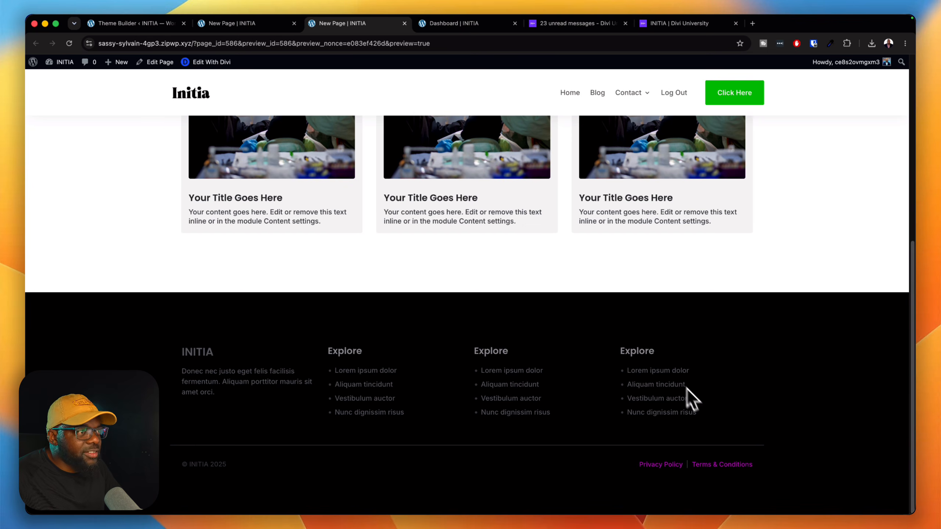
scroll(589, 286, "up", 8)
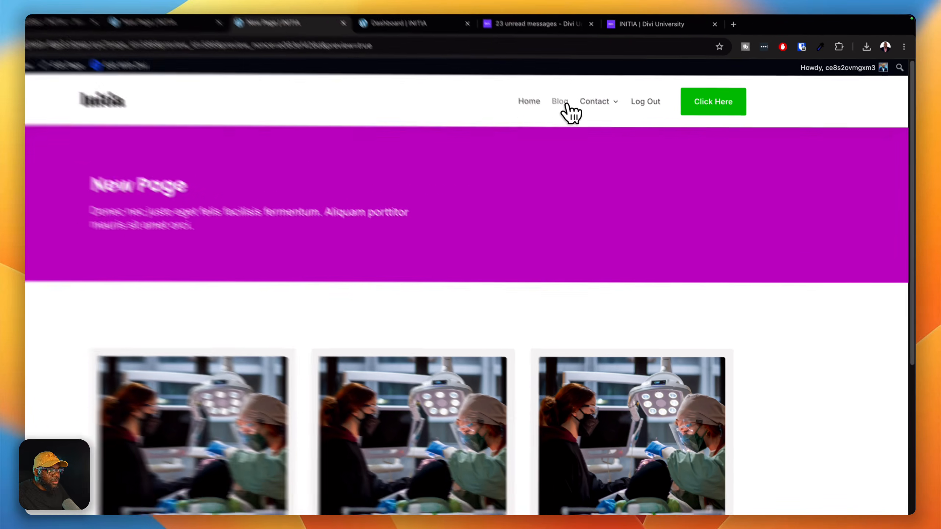
Open the site's Blog page and examine its header, search field and latest posts in the new colors
left_click(604, 94)
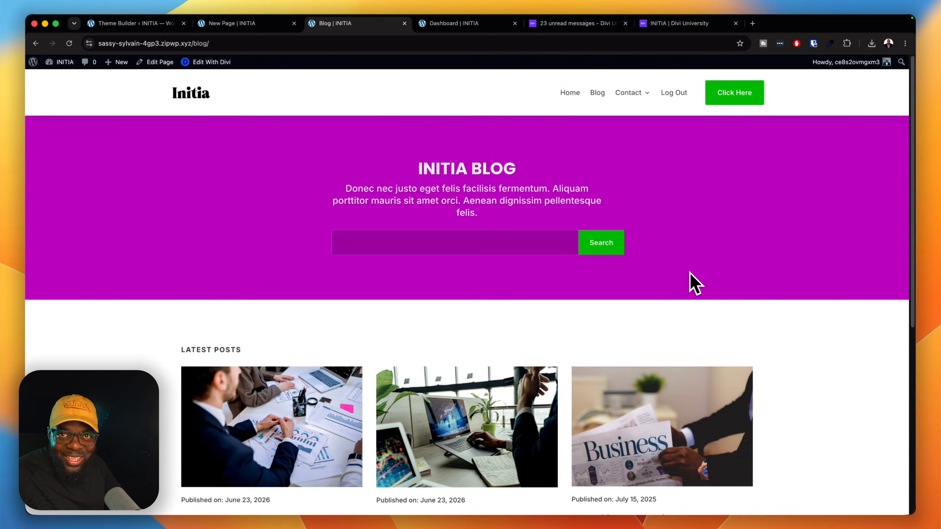
scroll(744, 264, "down", 7)
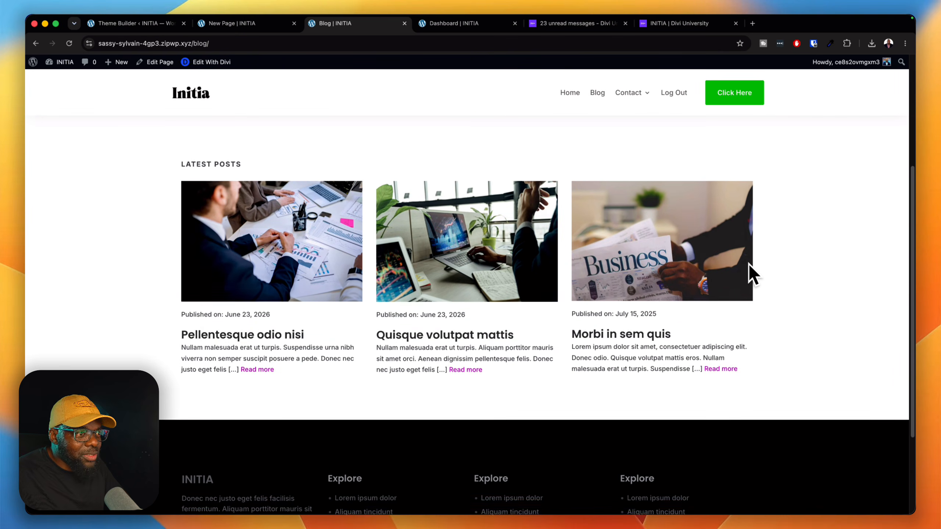
scroll(749, 266, "up", 7)
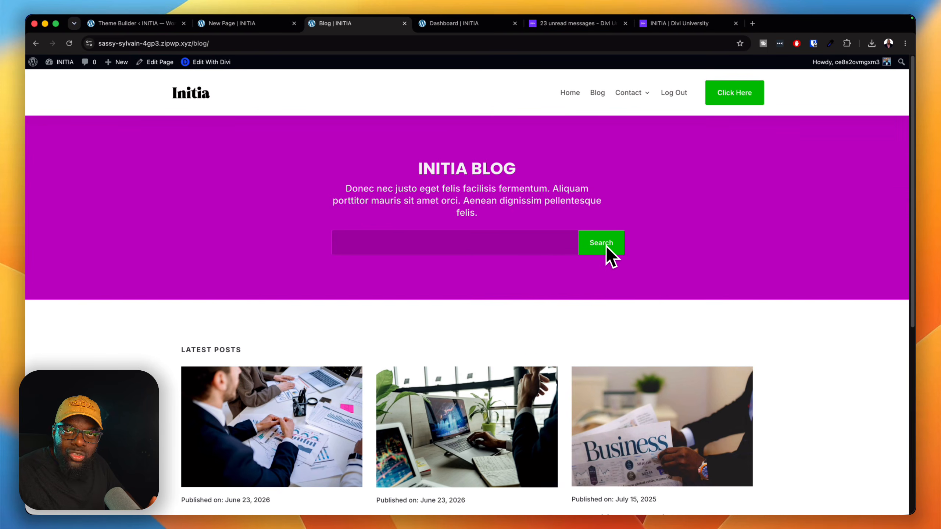
left_click(530, 247)
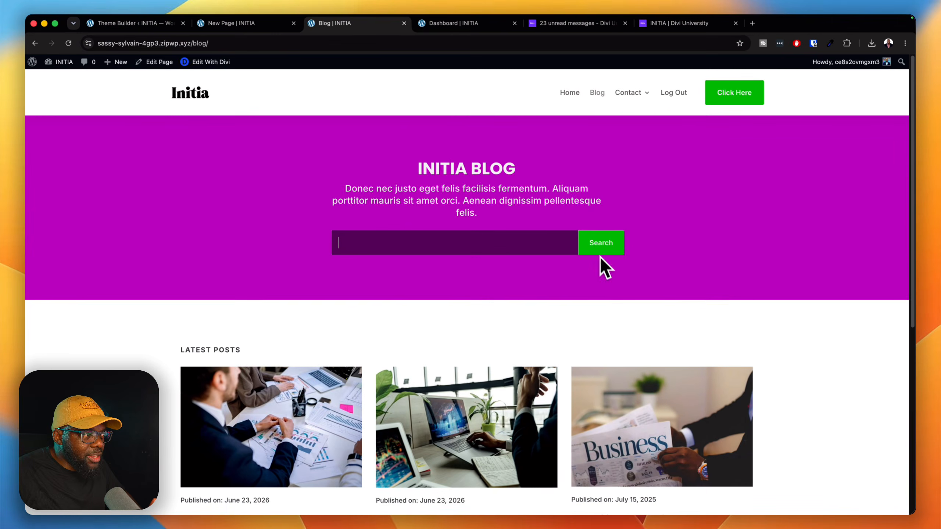
scroll(653, 330, "down", 3)
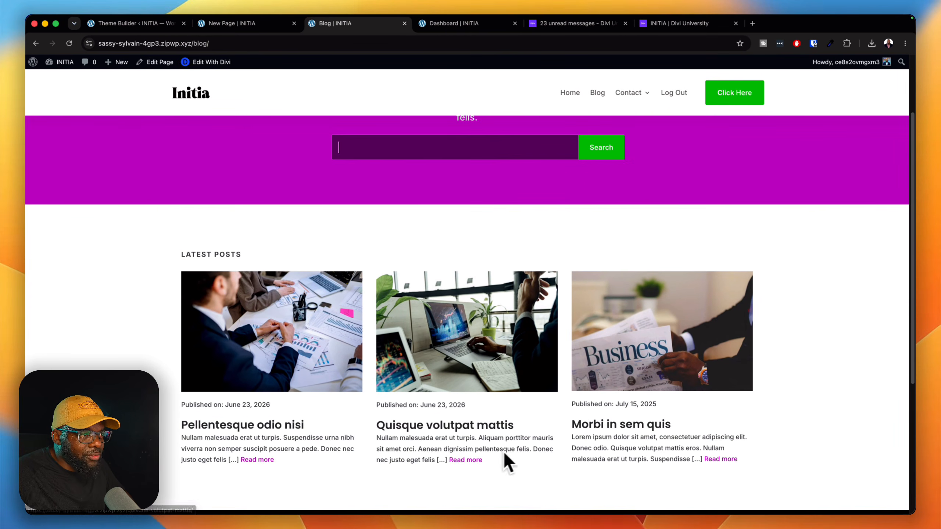
Open the "Morbi in sem quis" post and review its title area, featured image and table of contents
left_click(727, 459)
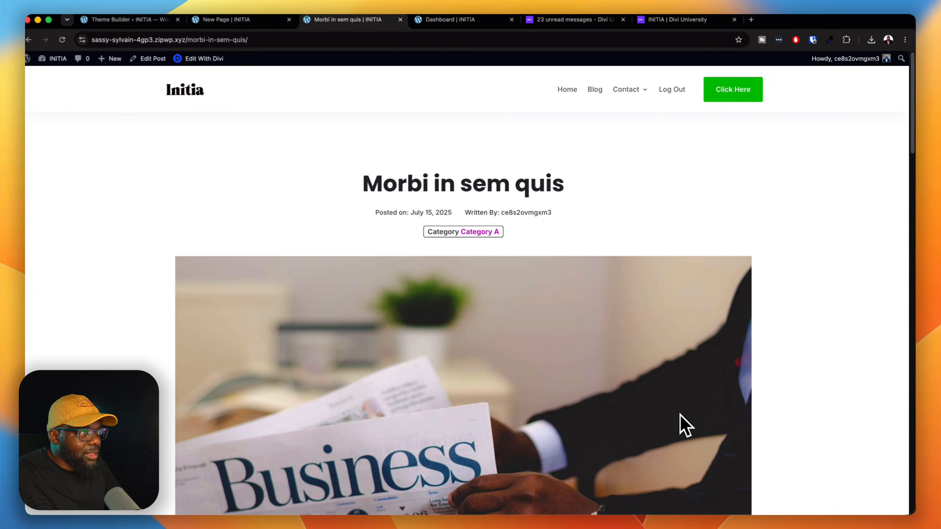
scroll(758, 304, "down", 2)
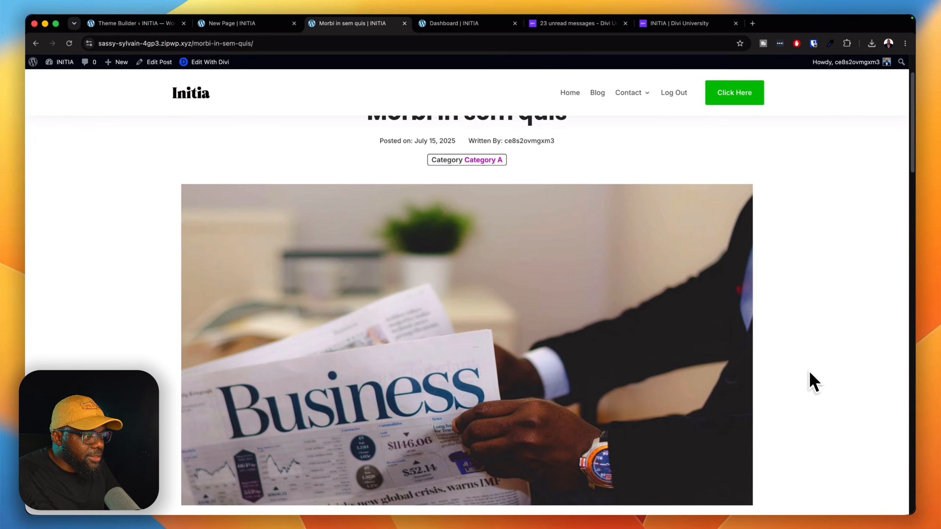
scroll(814, 378, "down", 5)
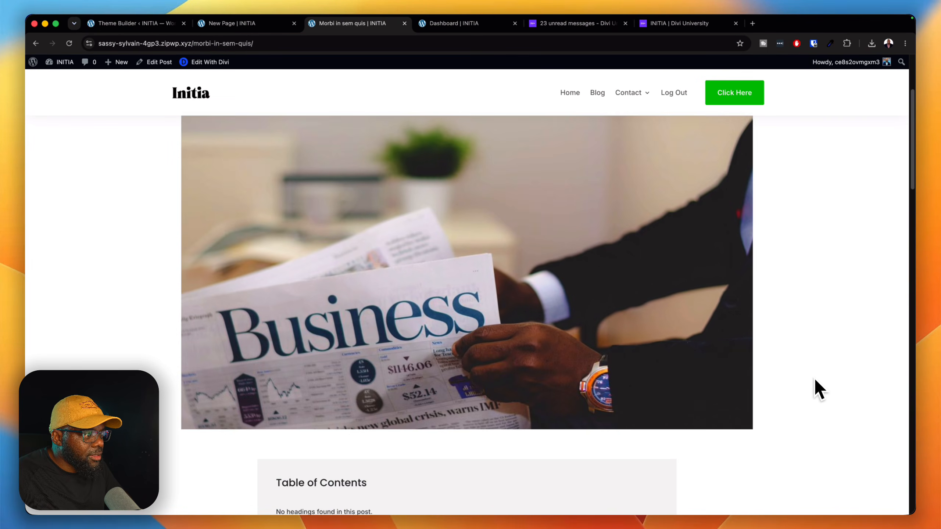
scroll(814, 377, "up", 8)
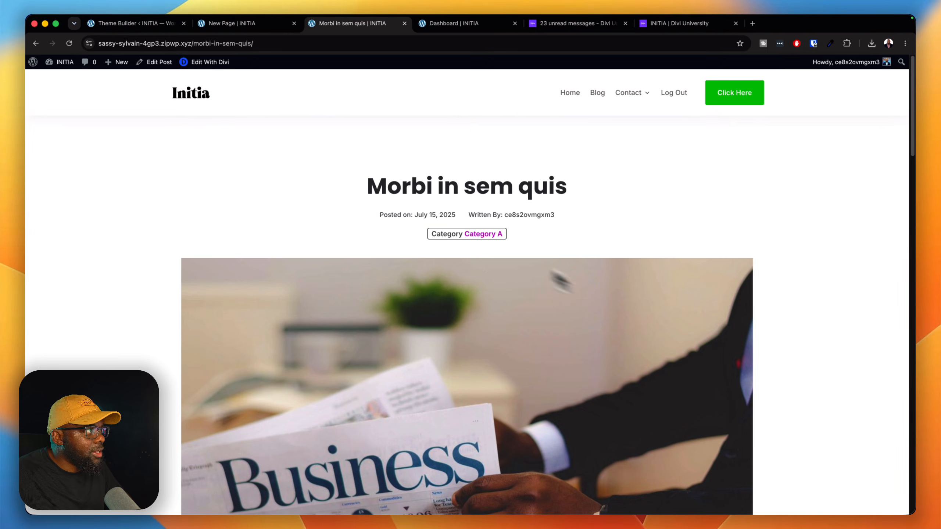
Open the "Quisque volutpat mattis" post from the blog and check its table of contents links and newsletter form
left_click(594, 95)
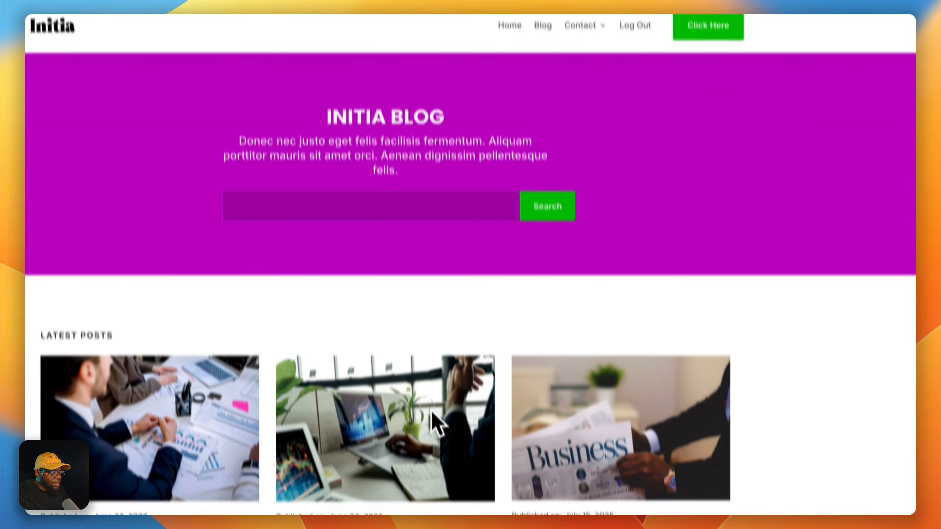
scroll(422, 400, "down", 8)
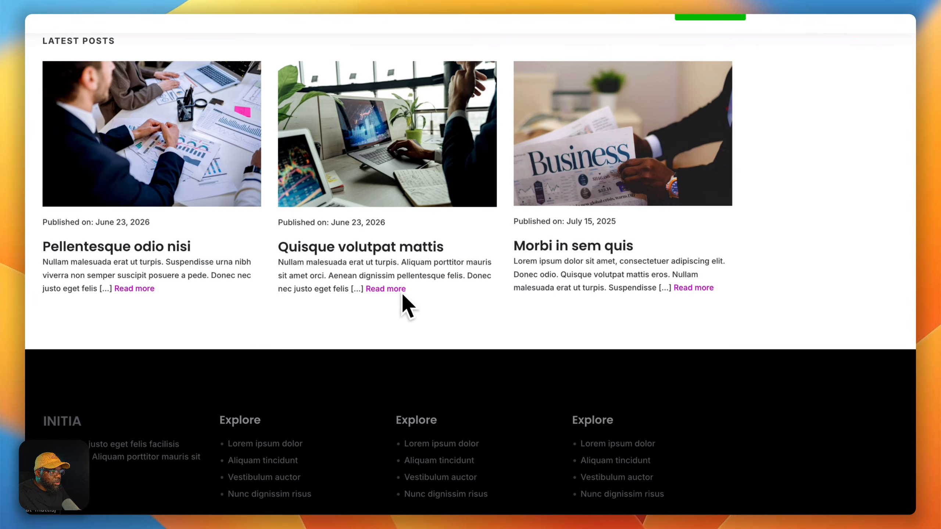
left_click(403, 295)
scroll(470, 355, "down", 6)
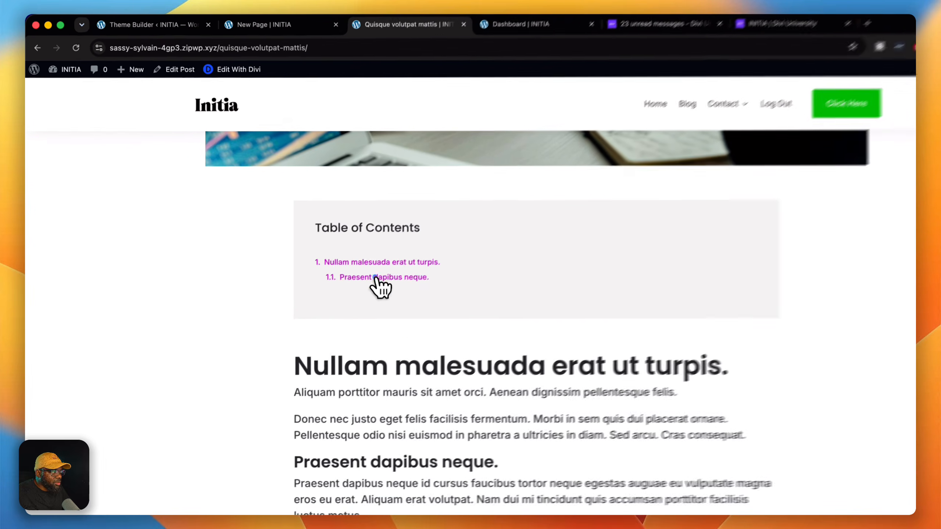
left_click(328, 243)
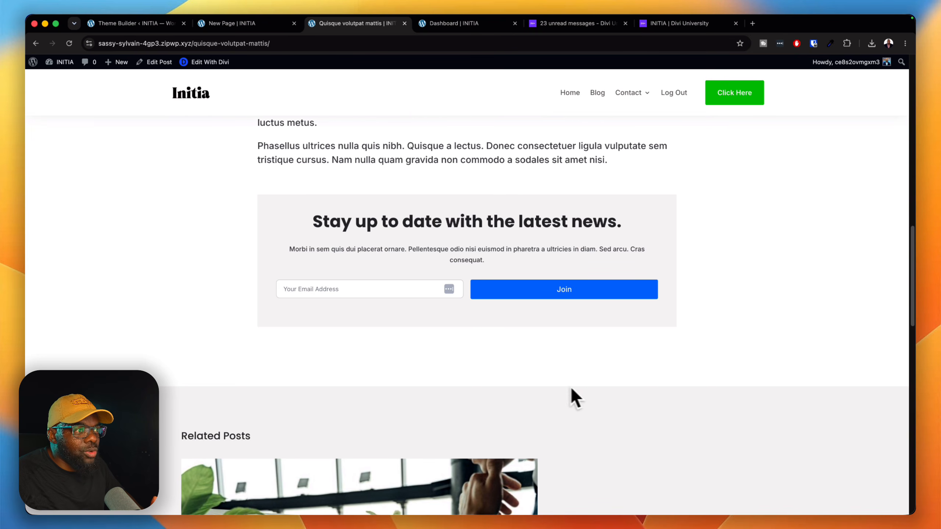
scroll(668, 391, "up", 10)
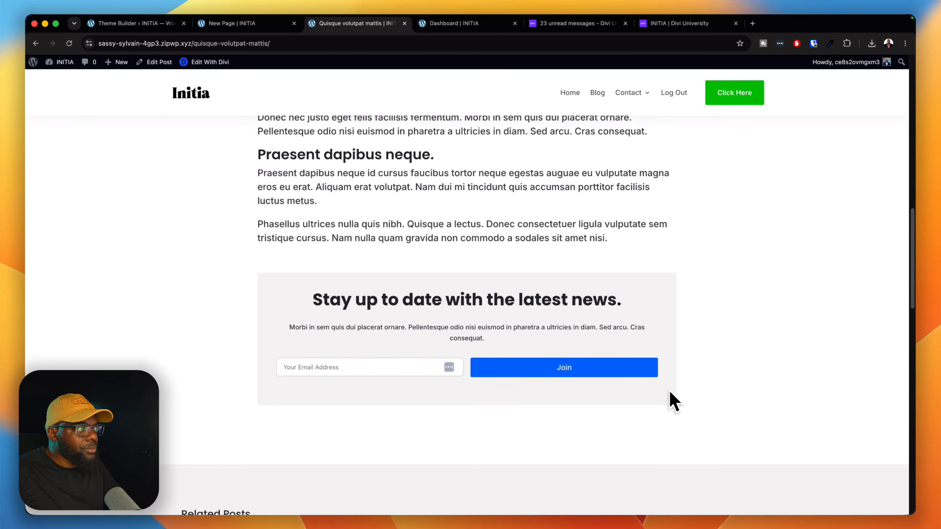
scroll(669, 388, "up", 4)
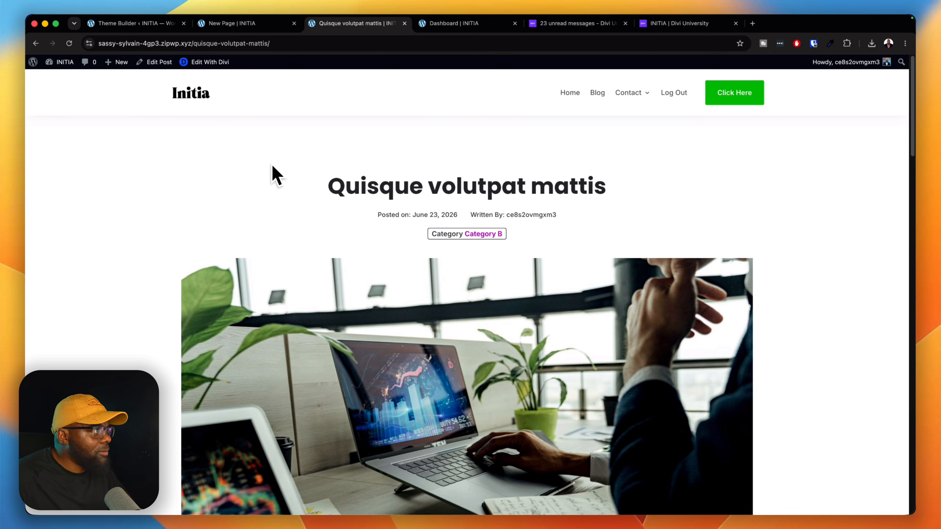
Open the WordPress dashboard and view the list of installed plugins
left_click(64, 79)
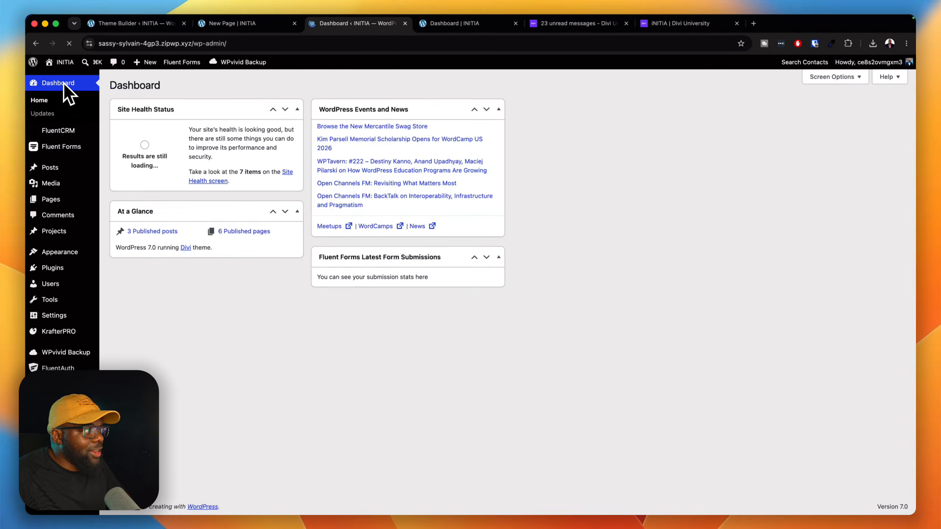
mouse_move(67, 270)
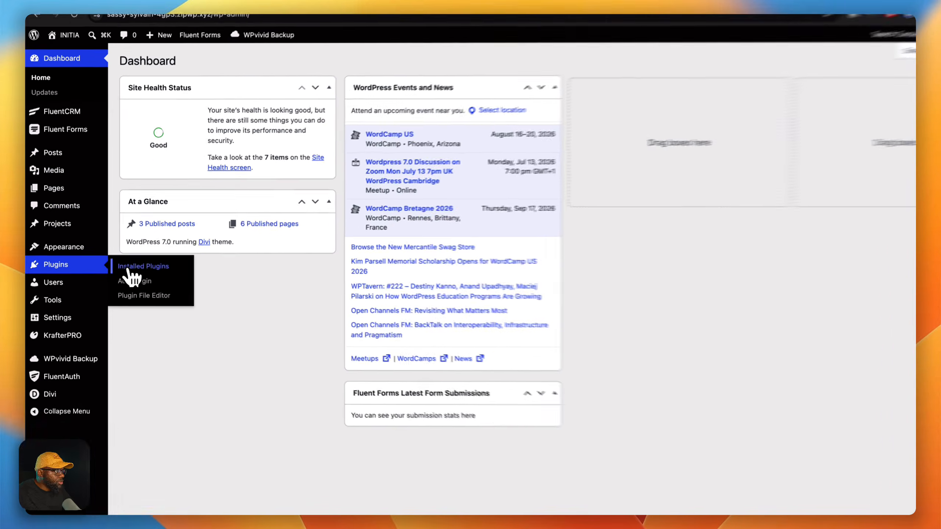
left_click(125, 271)
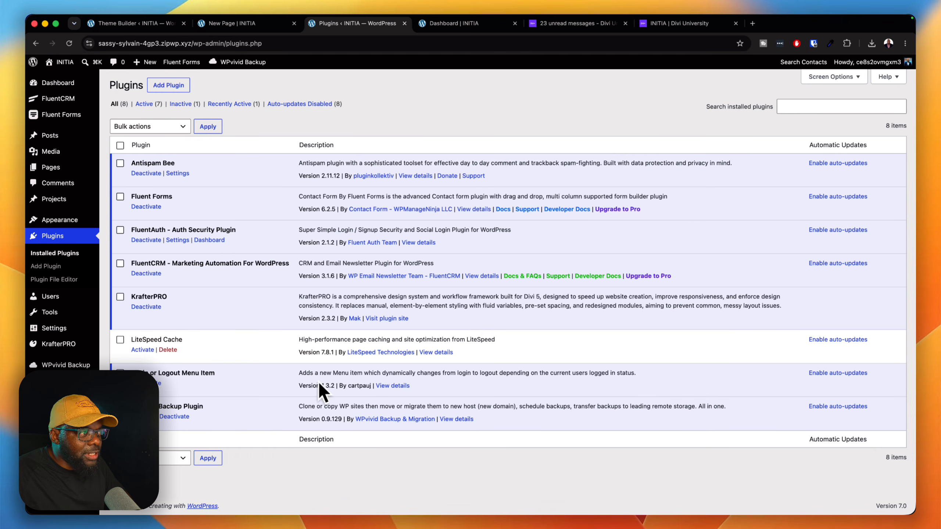
Visit the live site from the WordPress admin and look over the home page's hero and pricing sections
mouse_move(68, 66)
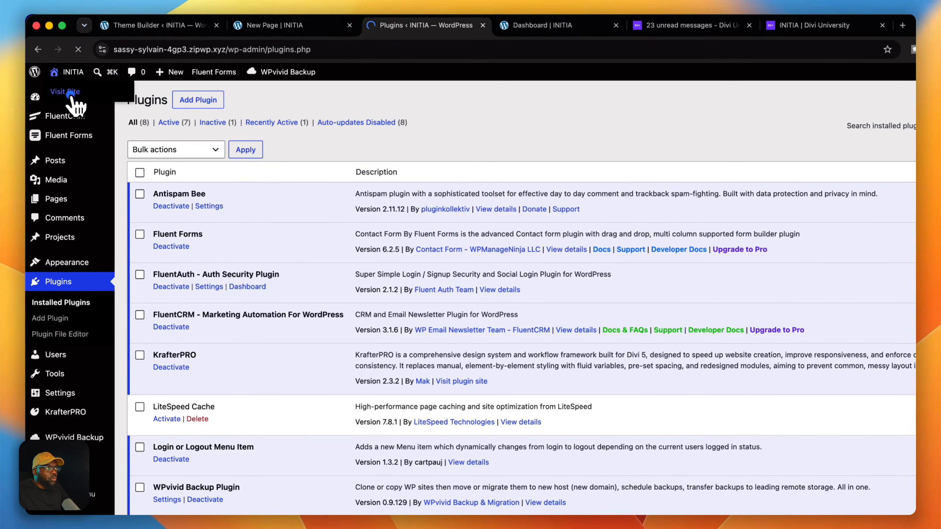
left_click(62, 85)
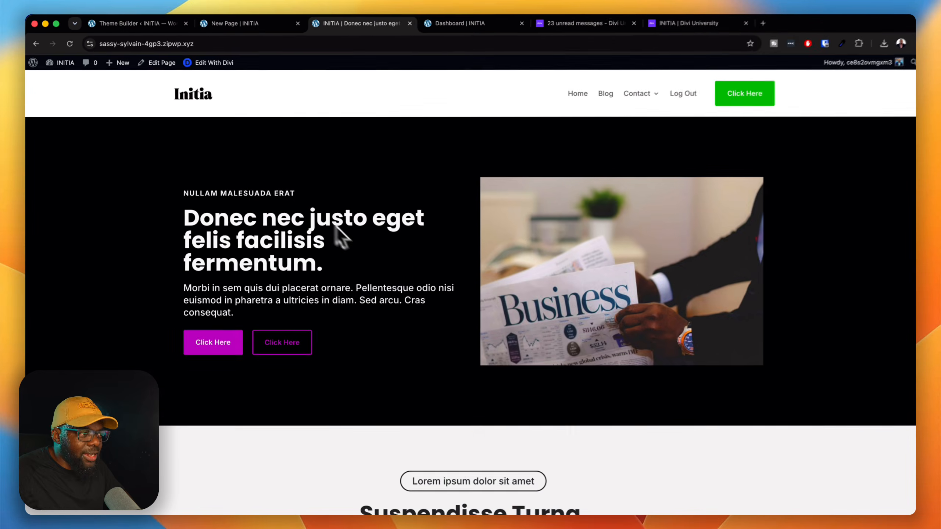
scroll(453, 323, "down", 15)
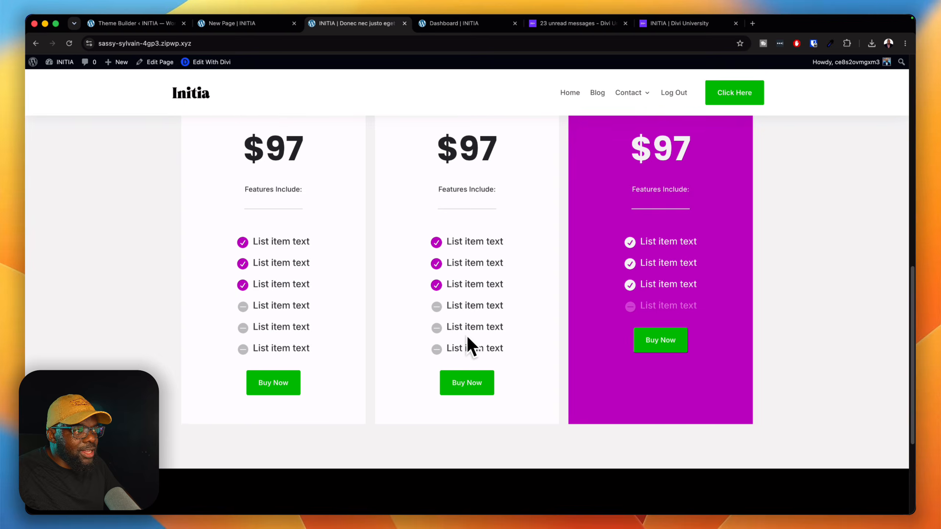
scroll(465, 335, "up", 15)
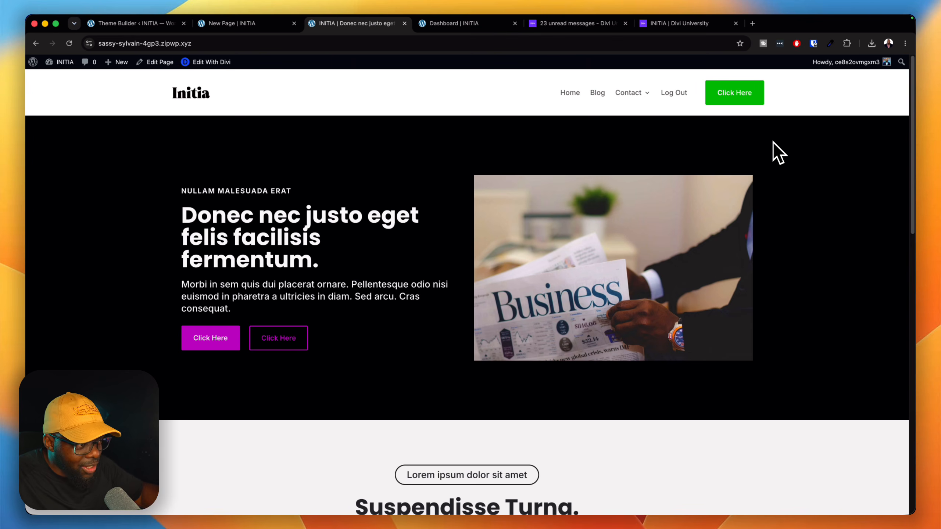
scroll(754, 226, "down", 5)
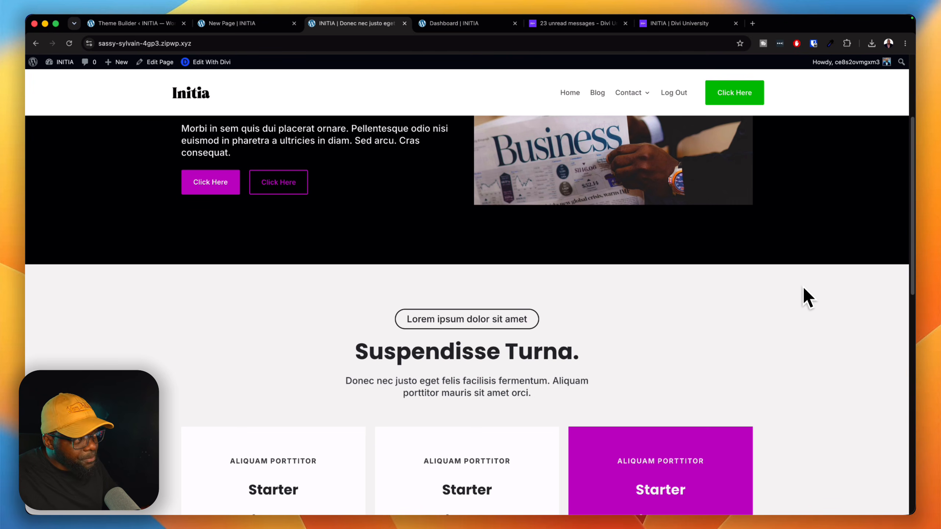
scroll(803, 287, "up", 4)
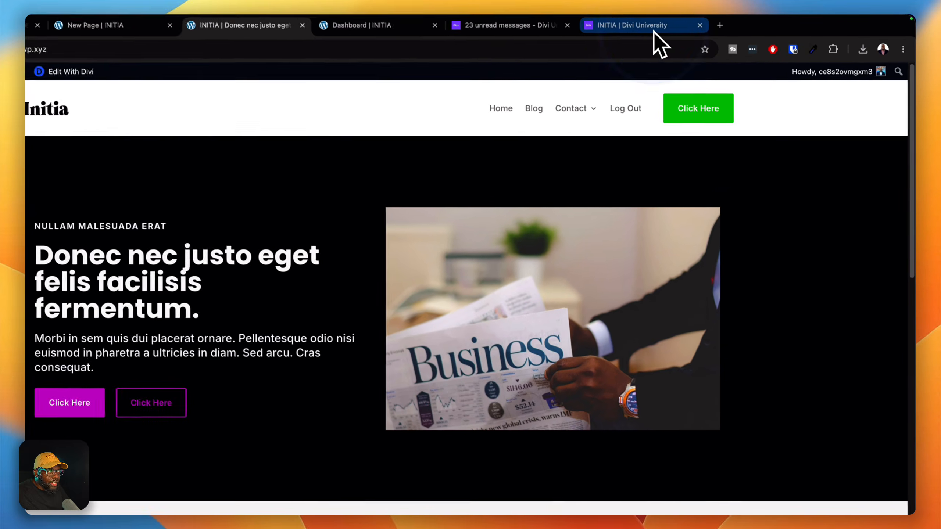
Switch to the INITIA product page on Divi University and highlight its sale price and its original price
left_click(690, 25)
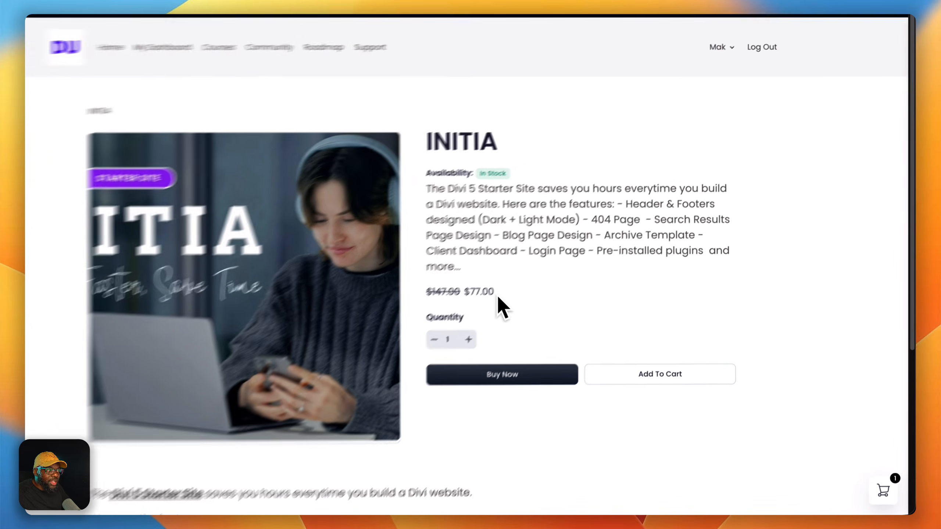
double_click(527, 314)
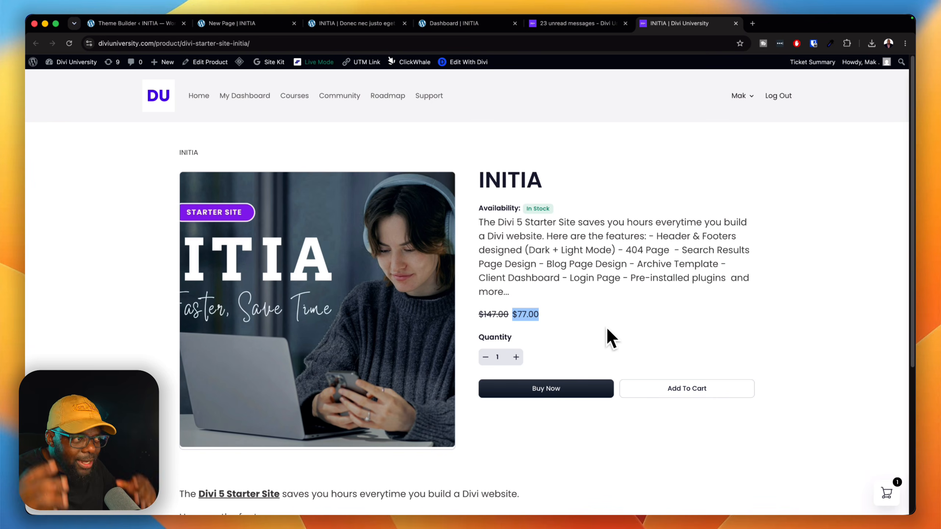
left_click(576, 321)
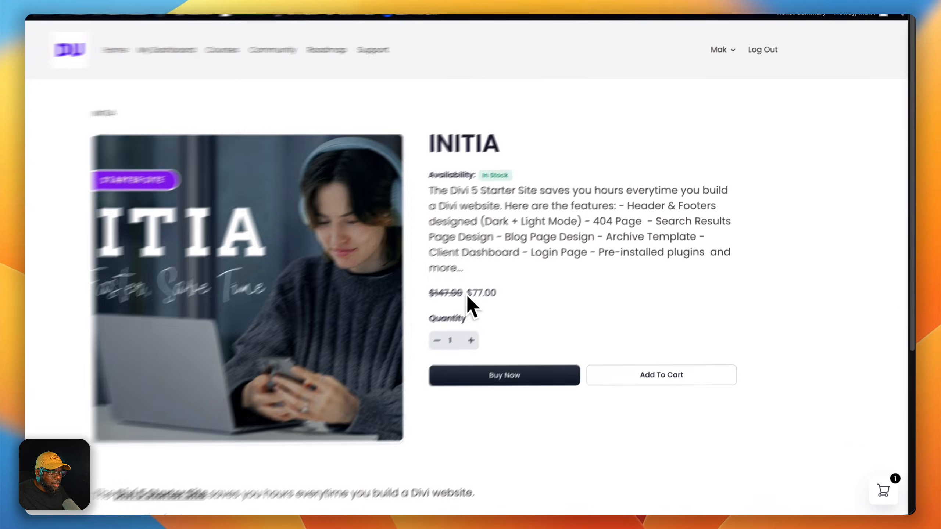
double_click(492, 314)
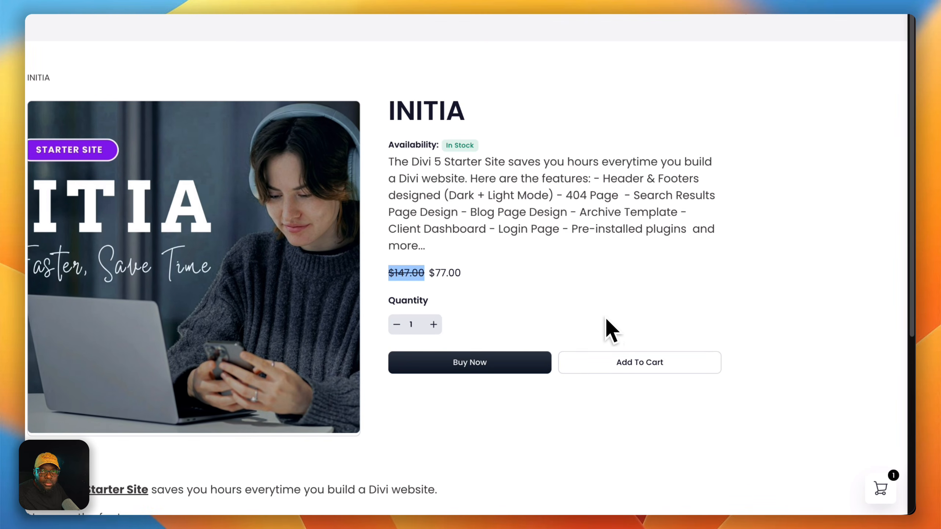
left_click(619, 319)
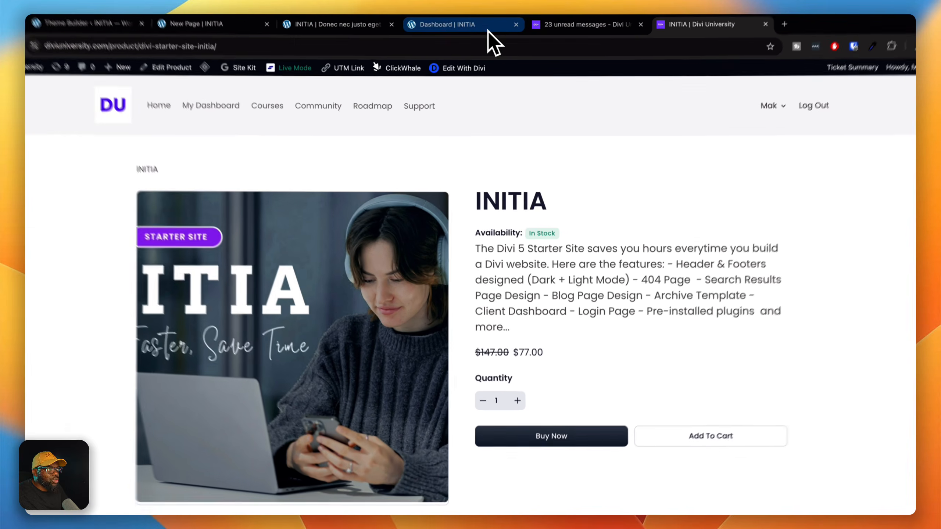
Switch to the site's client Dashboard page and review its cards, support form and footer
left_click(488, 30)
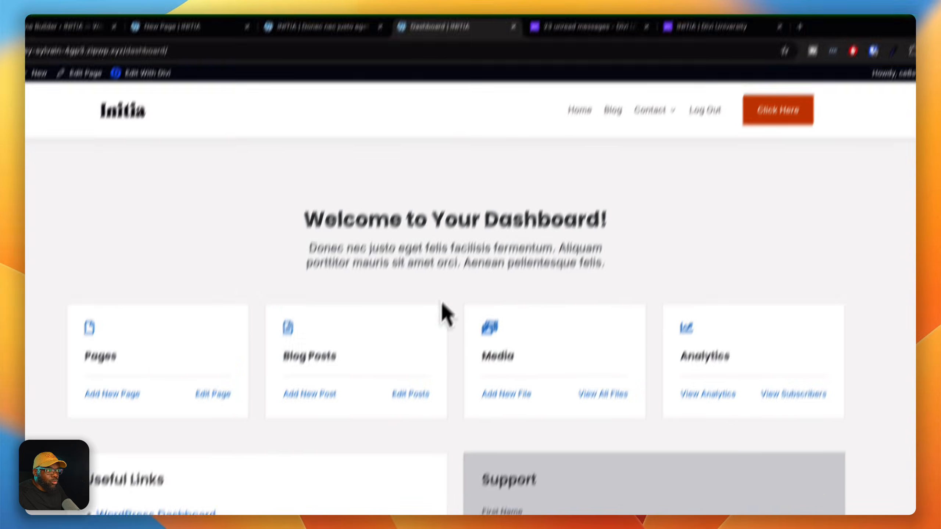
scroll(481, 441, "down", 10)
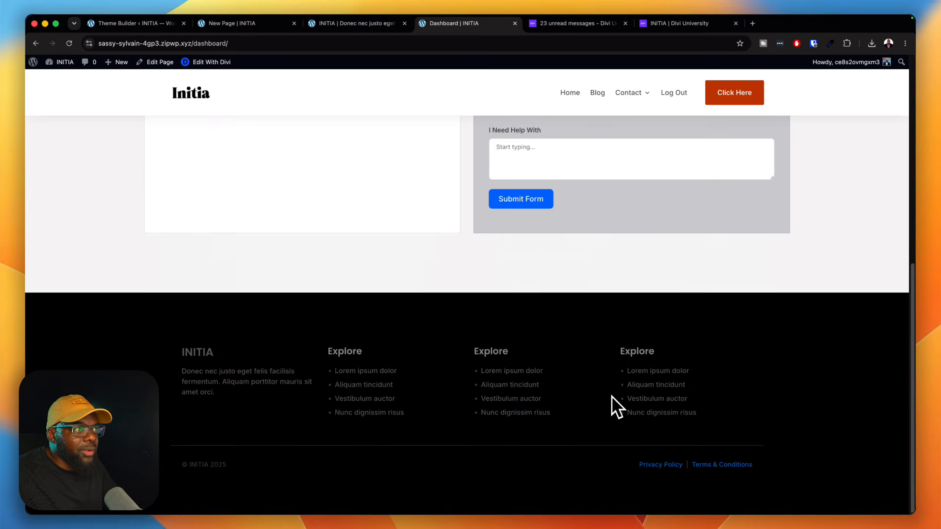
scroll(611, 405, "up", 10)
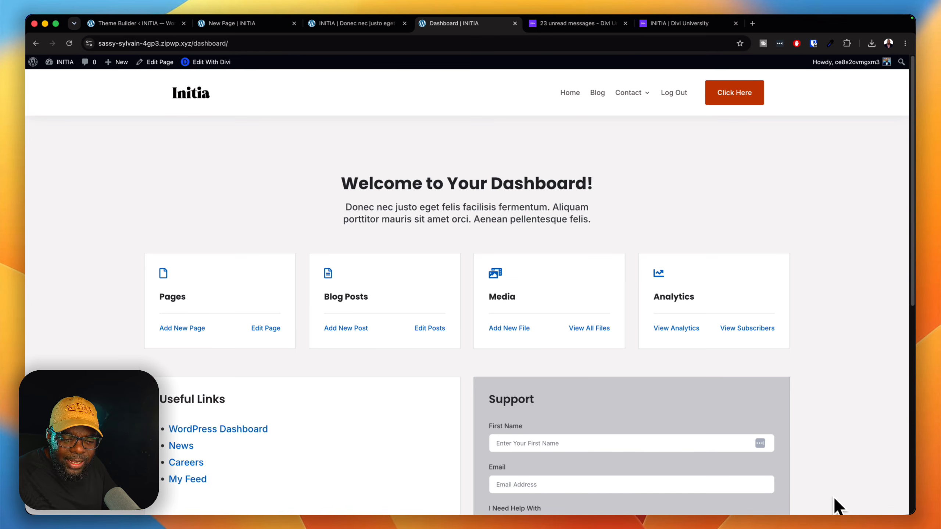
mouse_move(839, 509)
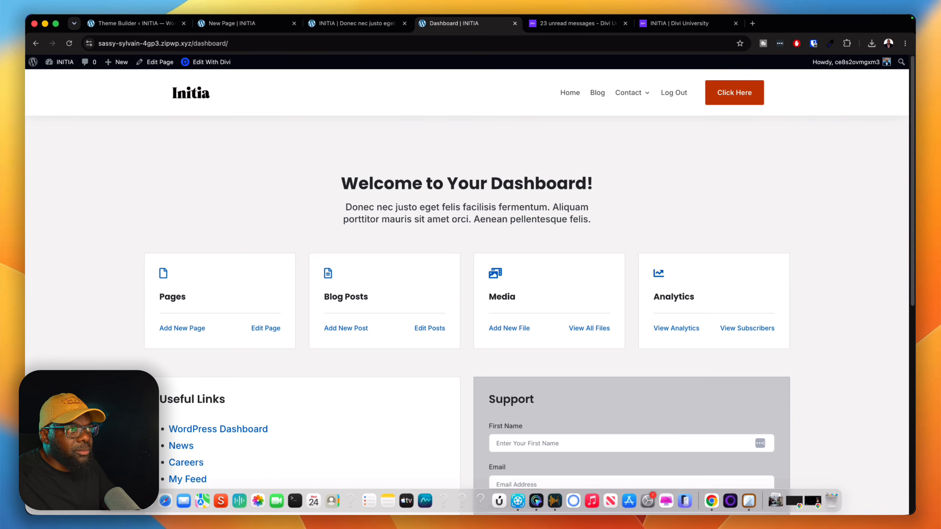
Go from the client dashboard to the site's Home page and review its hero and pricing cards
left_click(570, 92)
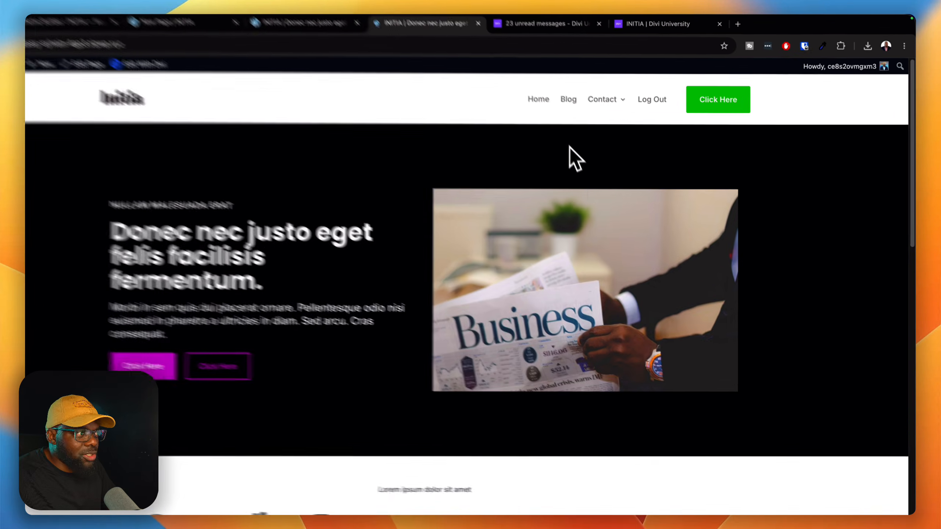
scroll(741, 370, "down", 6)
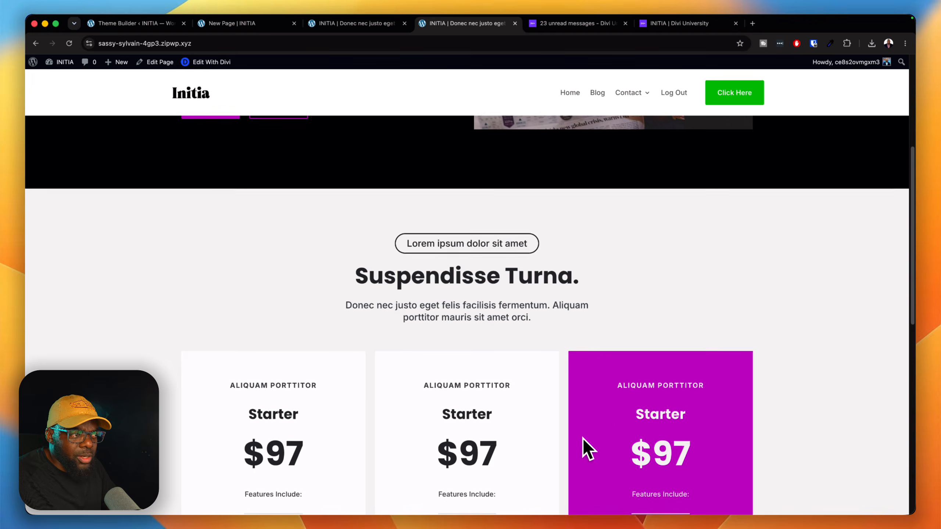
scroll(593, 397, "down", 3)
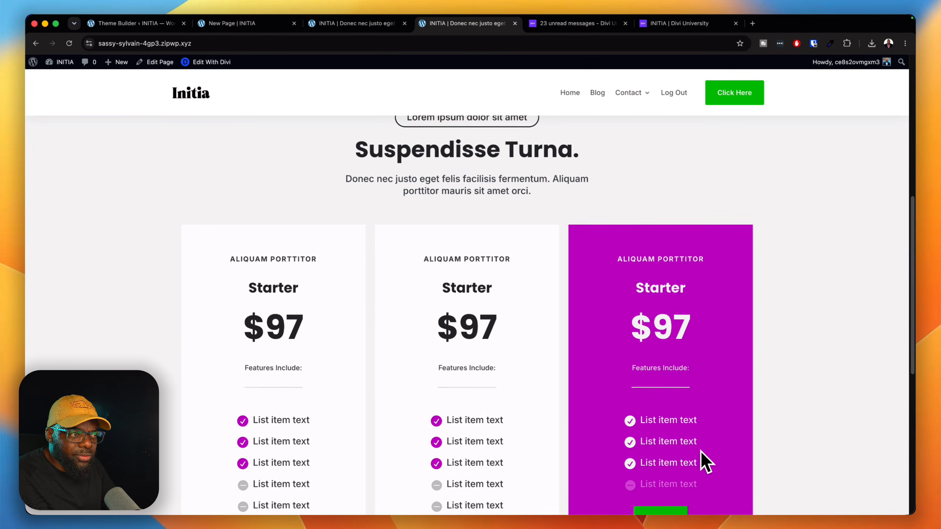
scroll(704, 455, "down", 6)
scroll(716, 460, "up", 10)
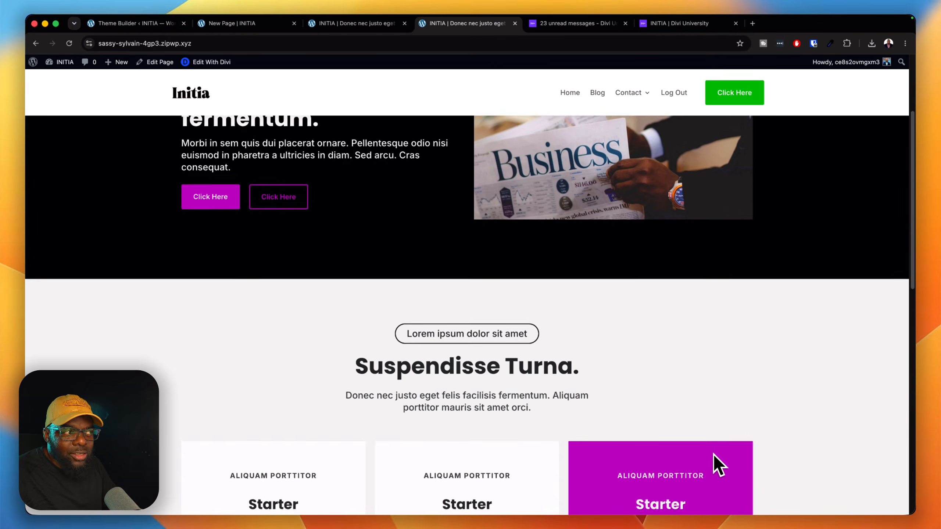